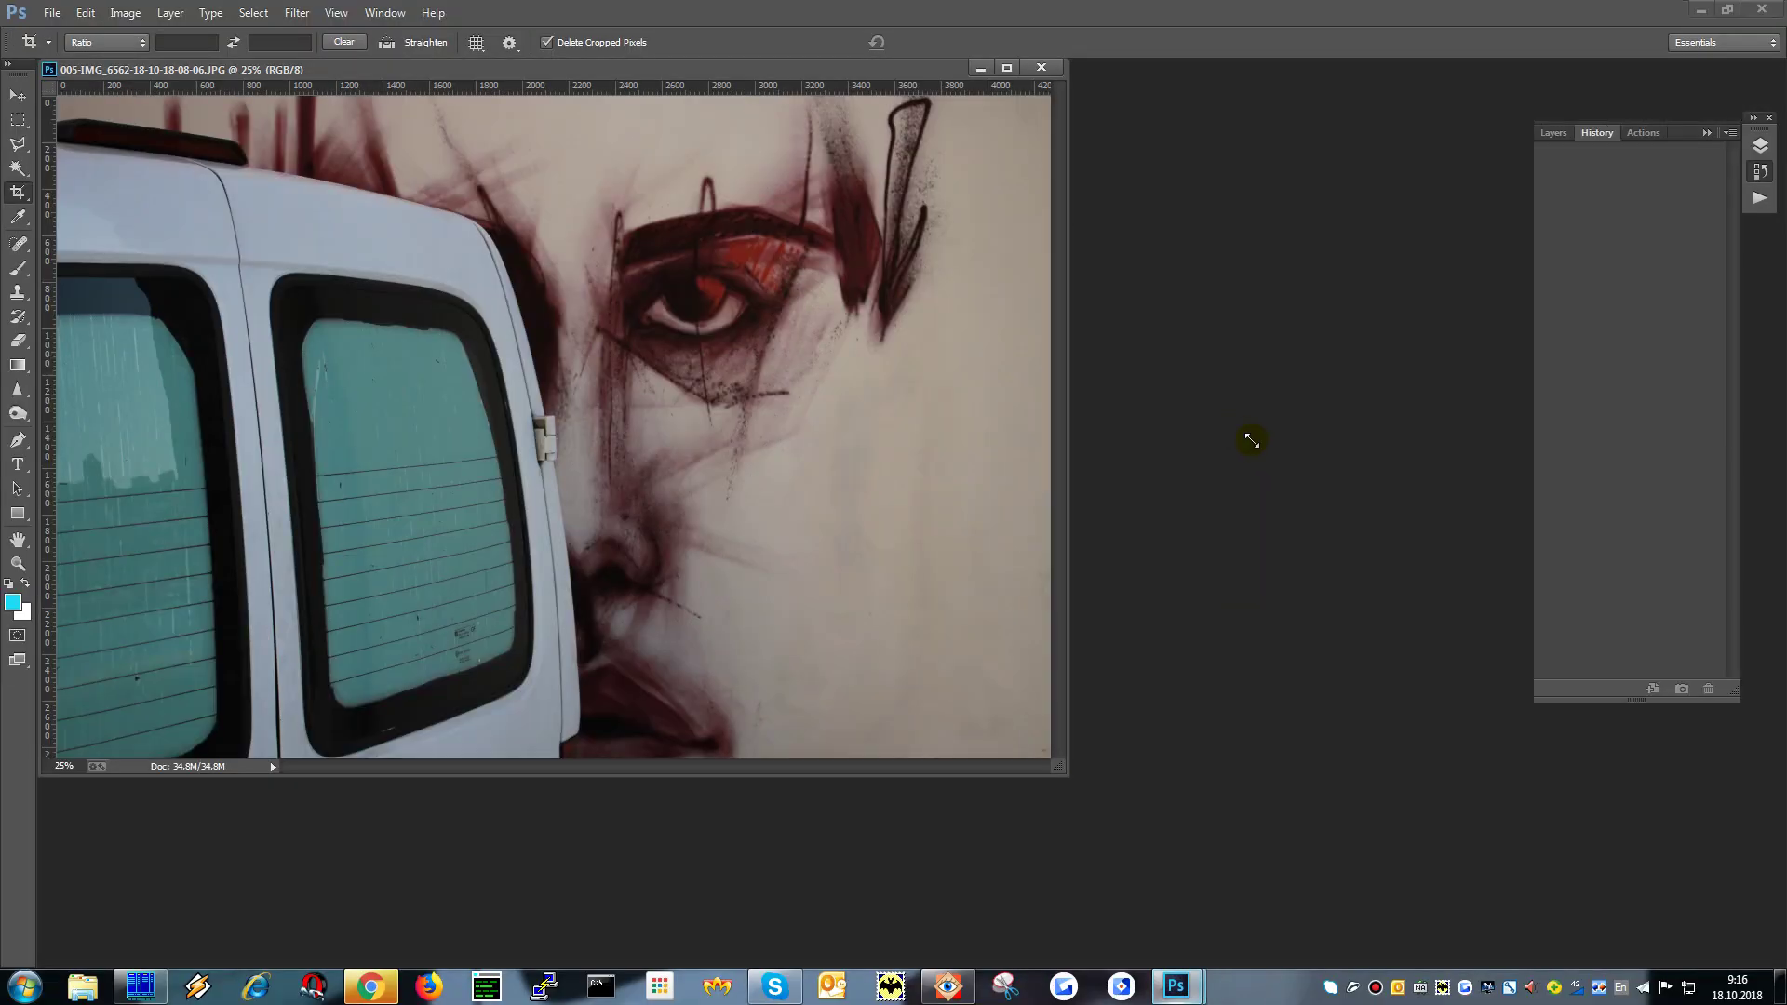
Step: Crop the photo to a full-height square framing the van's rear window beside the painted face, cutting off both sides
drag(1059, 772, 1438, 956)
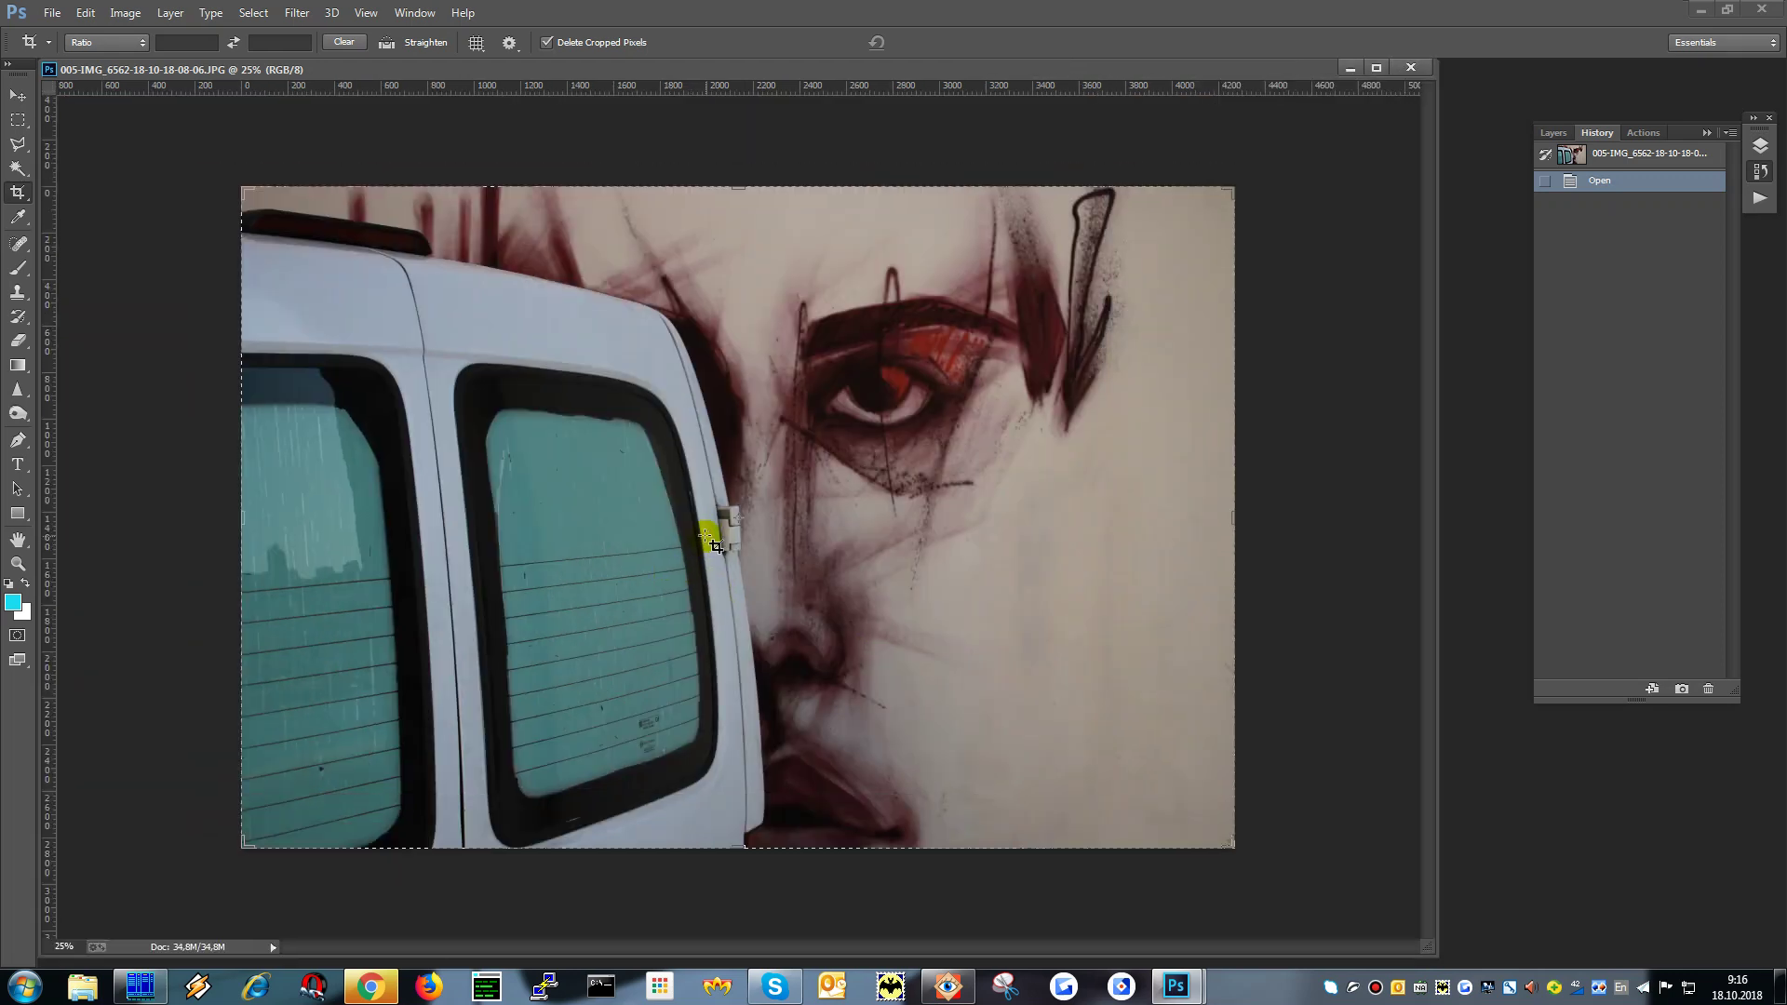
key(Escape)
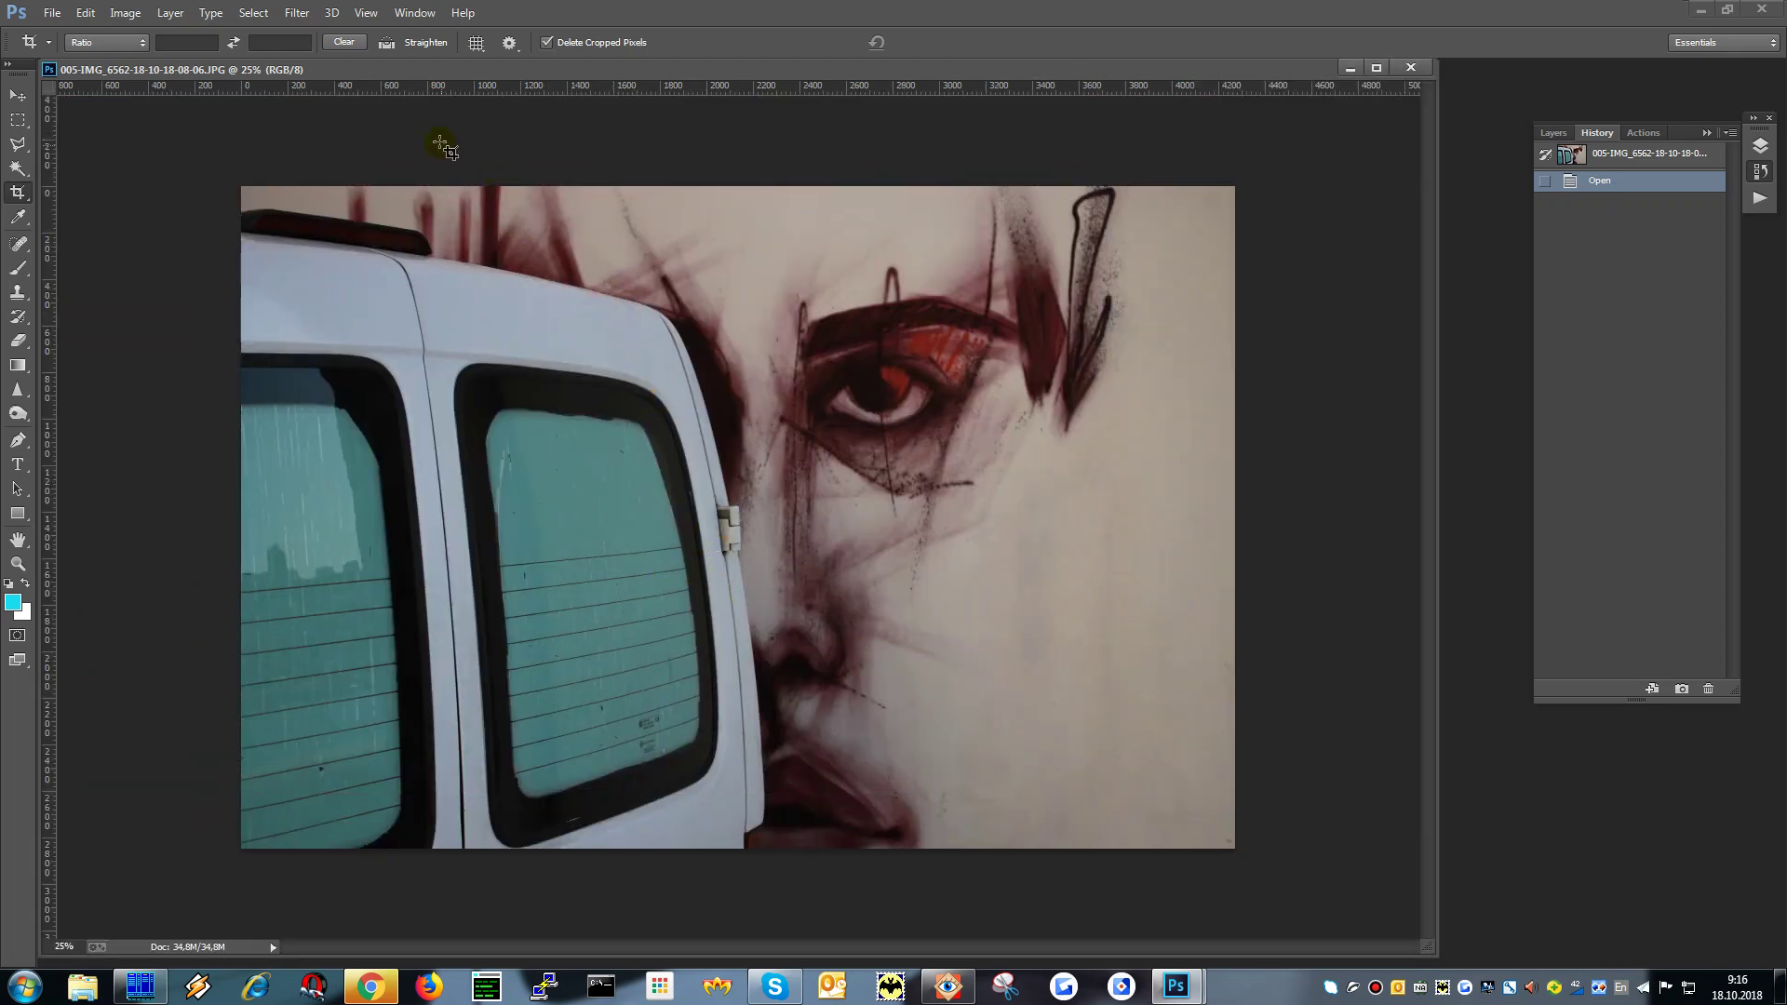
click(937, 540)
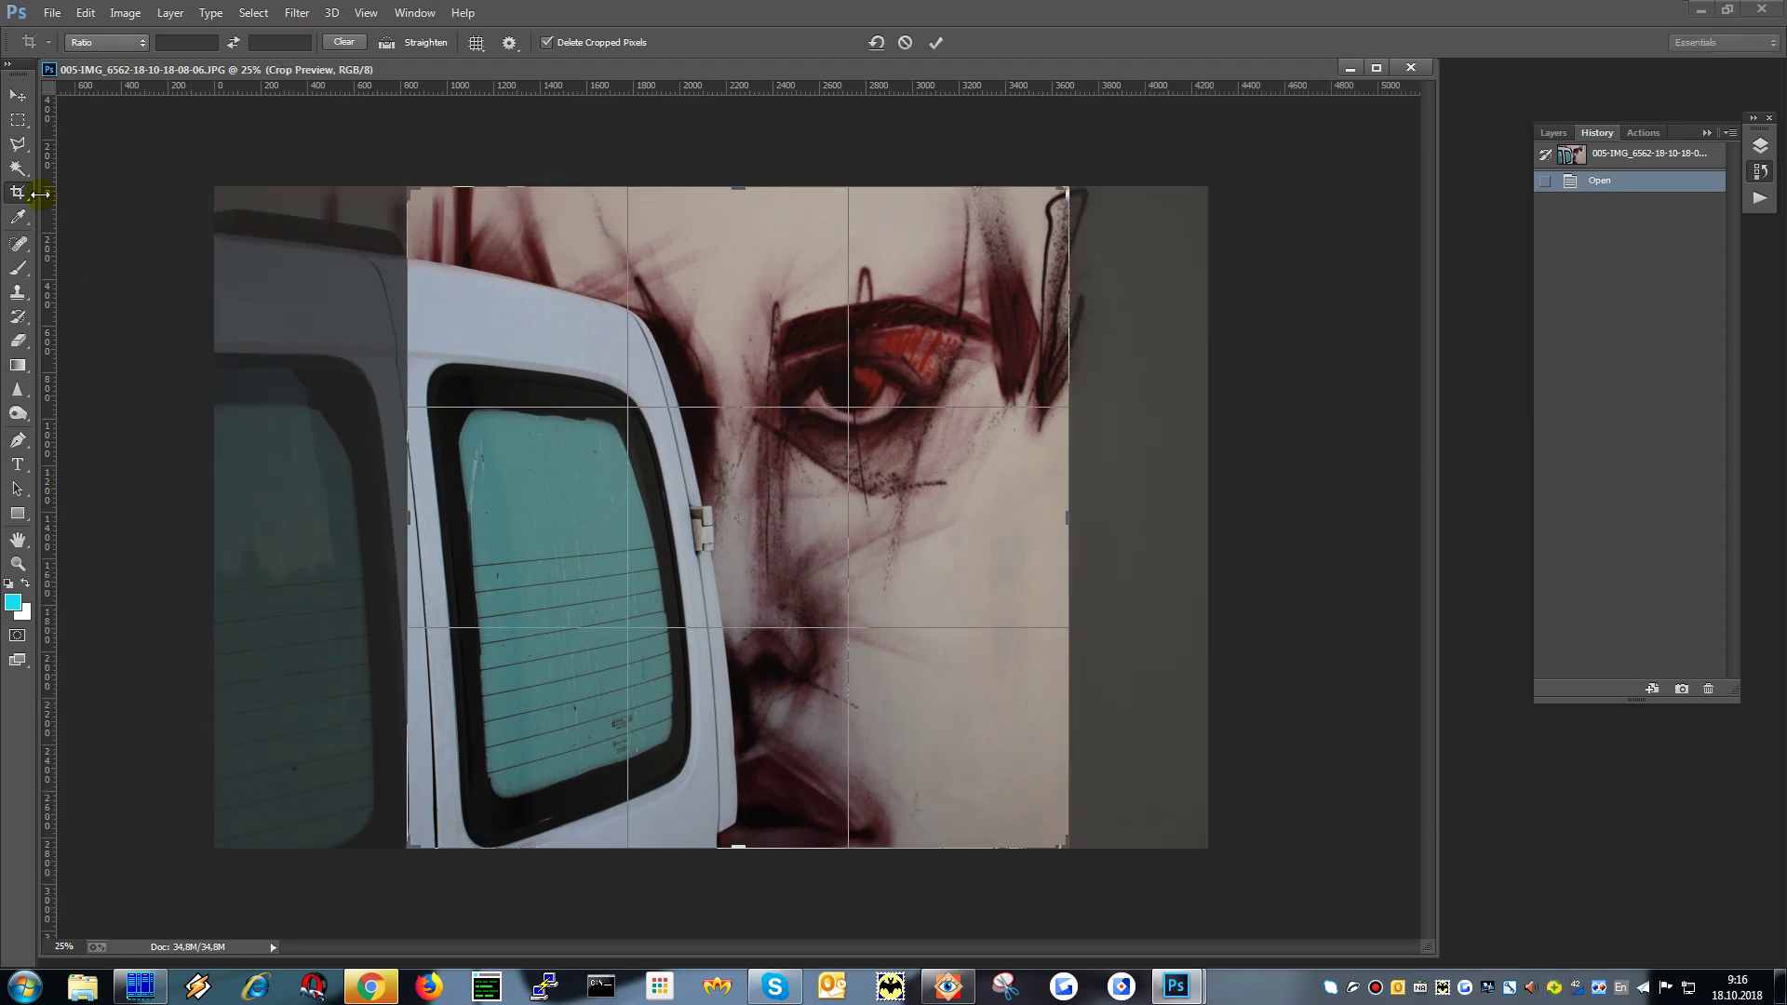
drag(977, 491, 978, 496)
mouse_move(795, 475)
mouse_down()
mouse_move(896, 522)
mouse_move(969, 529)
mouse_move(949, 540)
mouse_move(950, 518)
mouse_up()
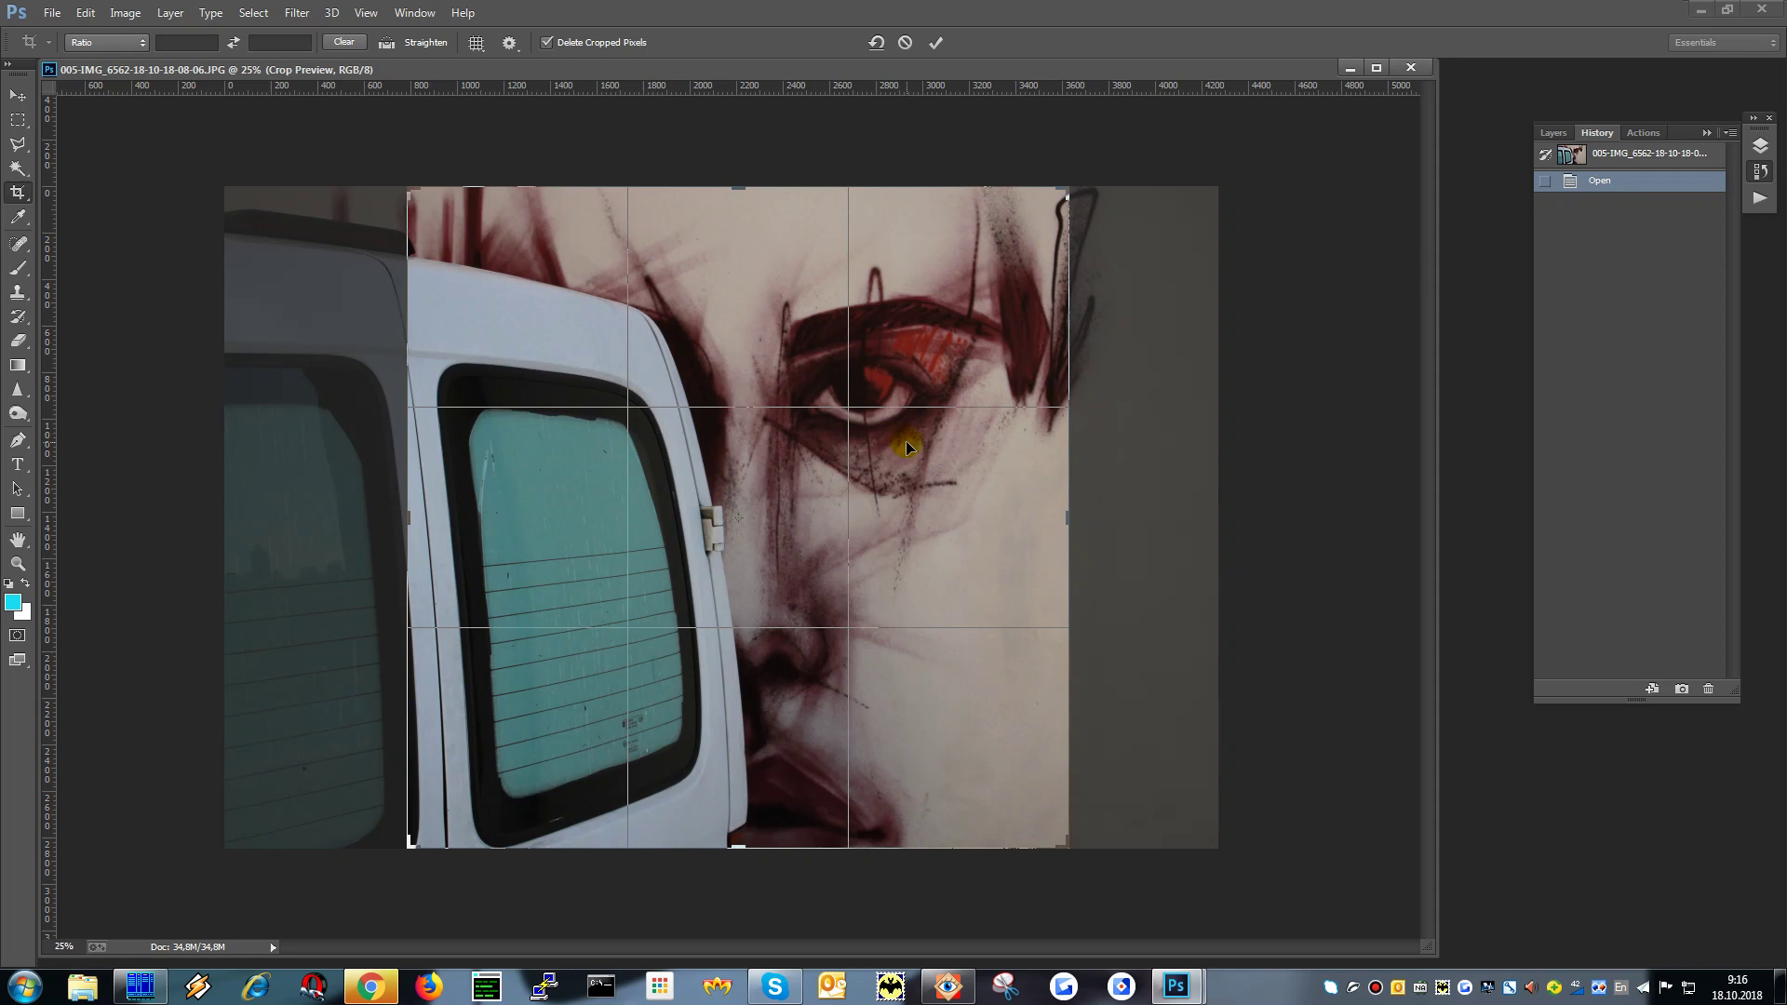
drag(908, 447, 895, 445)
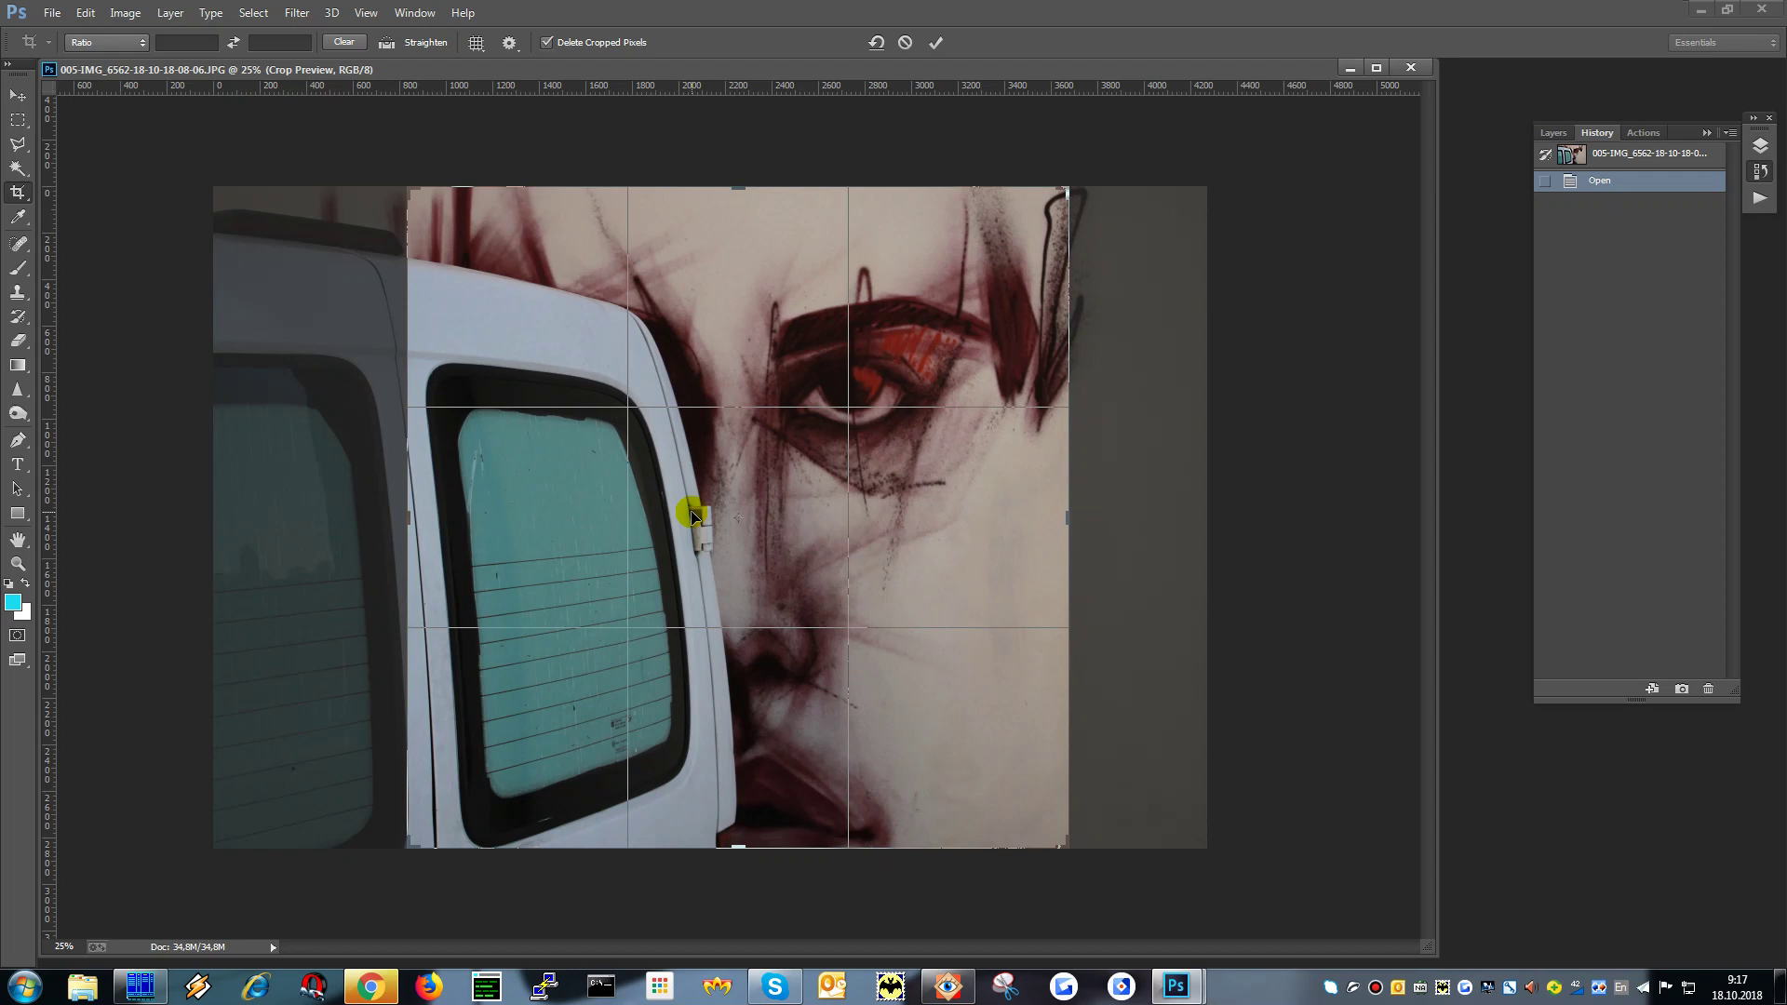
key(Return)
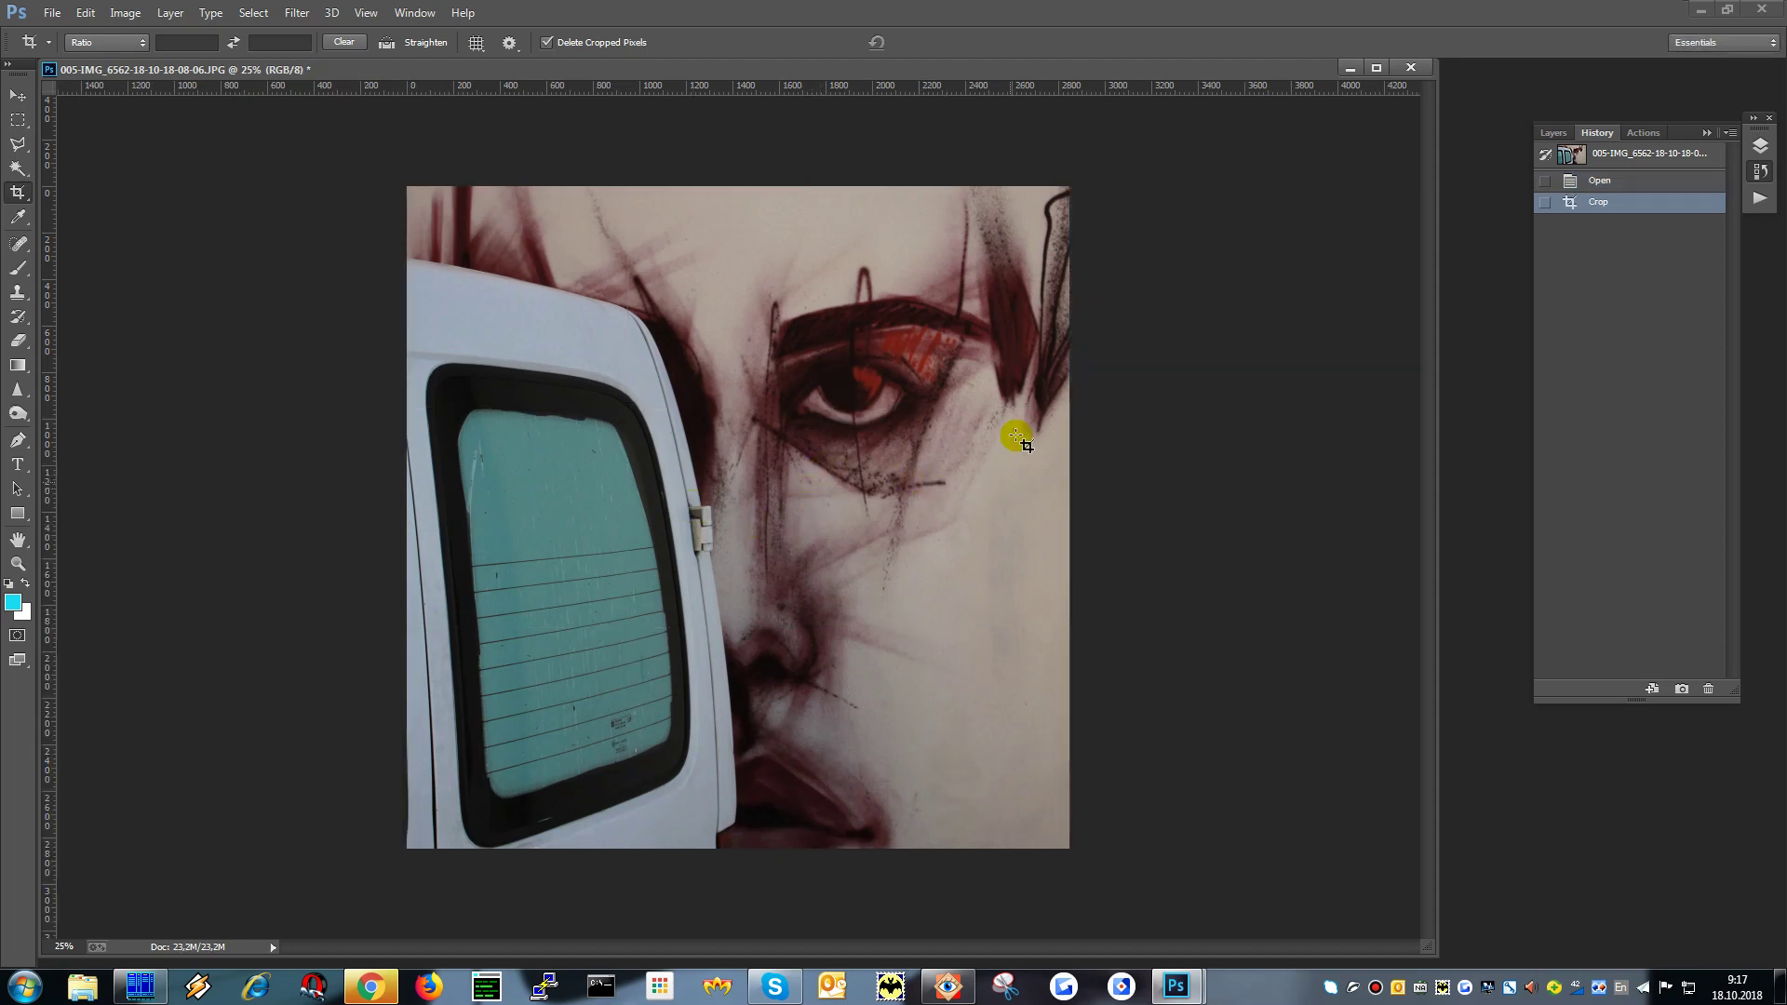
key(ctrl+0)
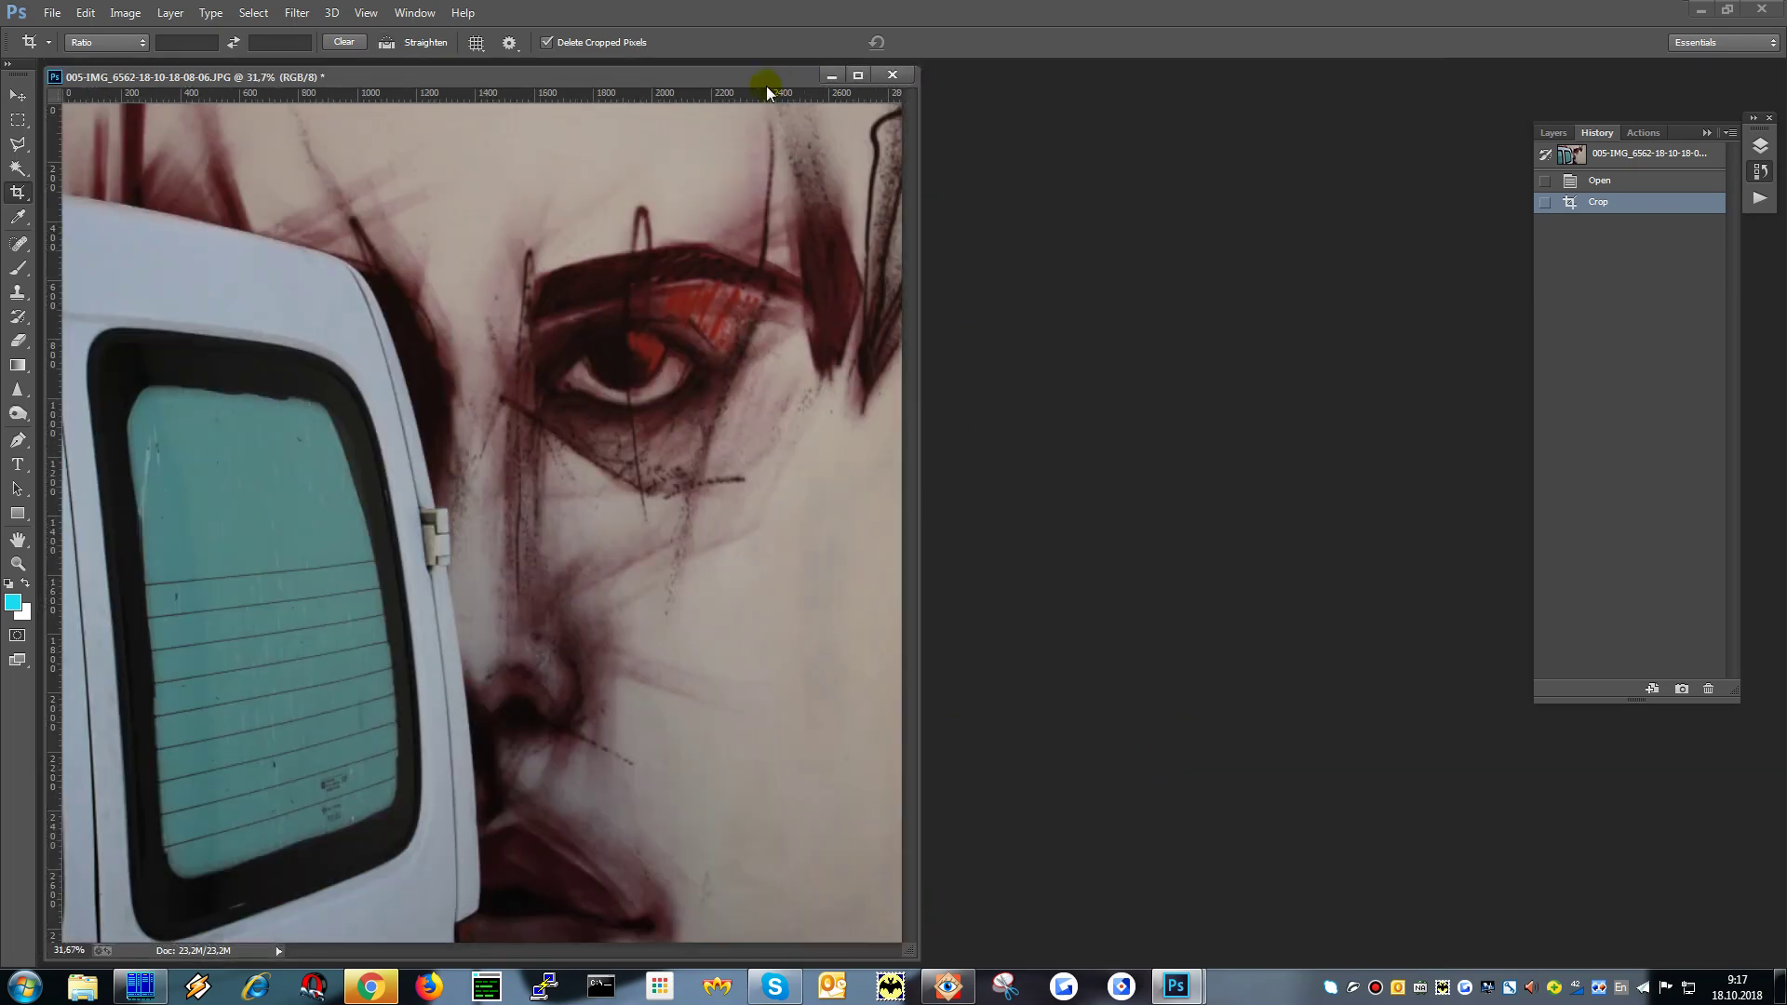
drag(762, 76, 956, 75)
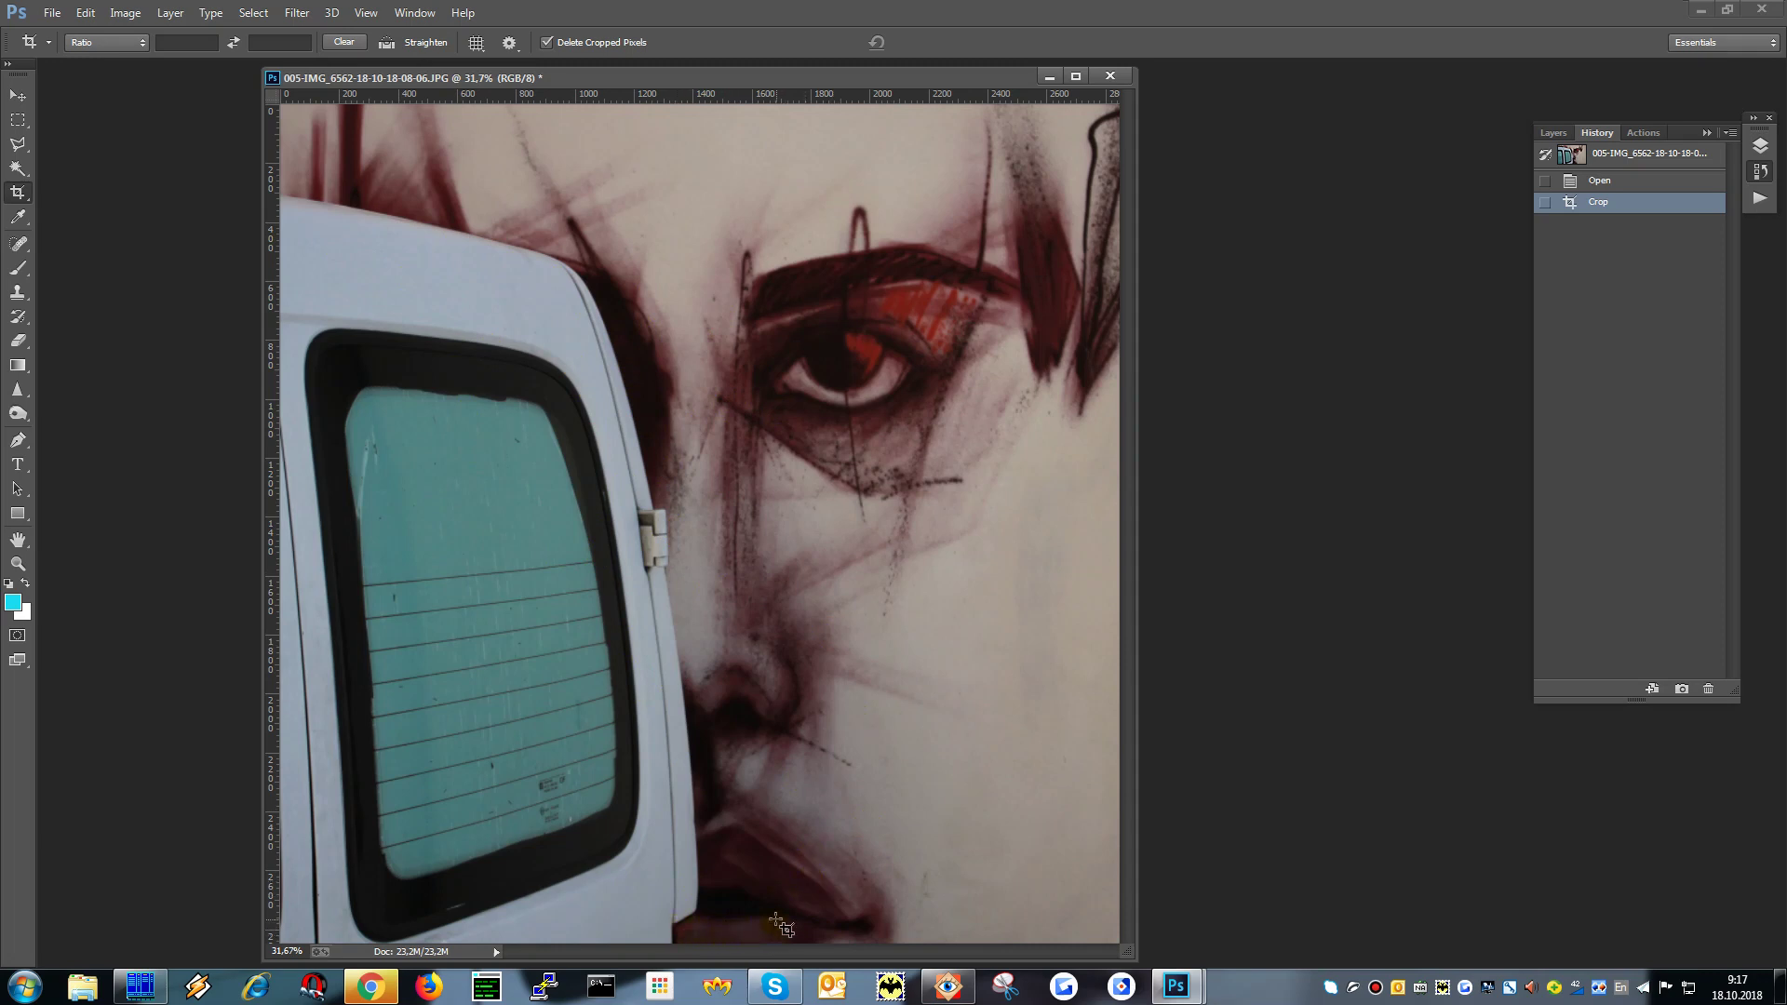
click(351, 319)
click(684, 484)
click(764, 468)
click(772, 427)
click(334, 290)
click(598, 548)
click(590, 914)
click(570, 876)
Step: Flip the cropped canvas horizontally and apply Auto Tone to it
click(125, 12)
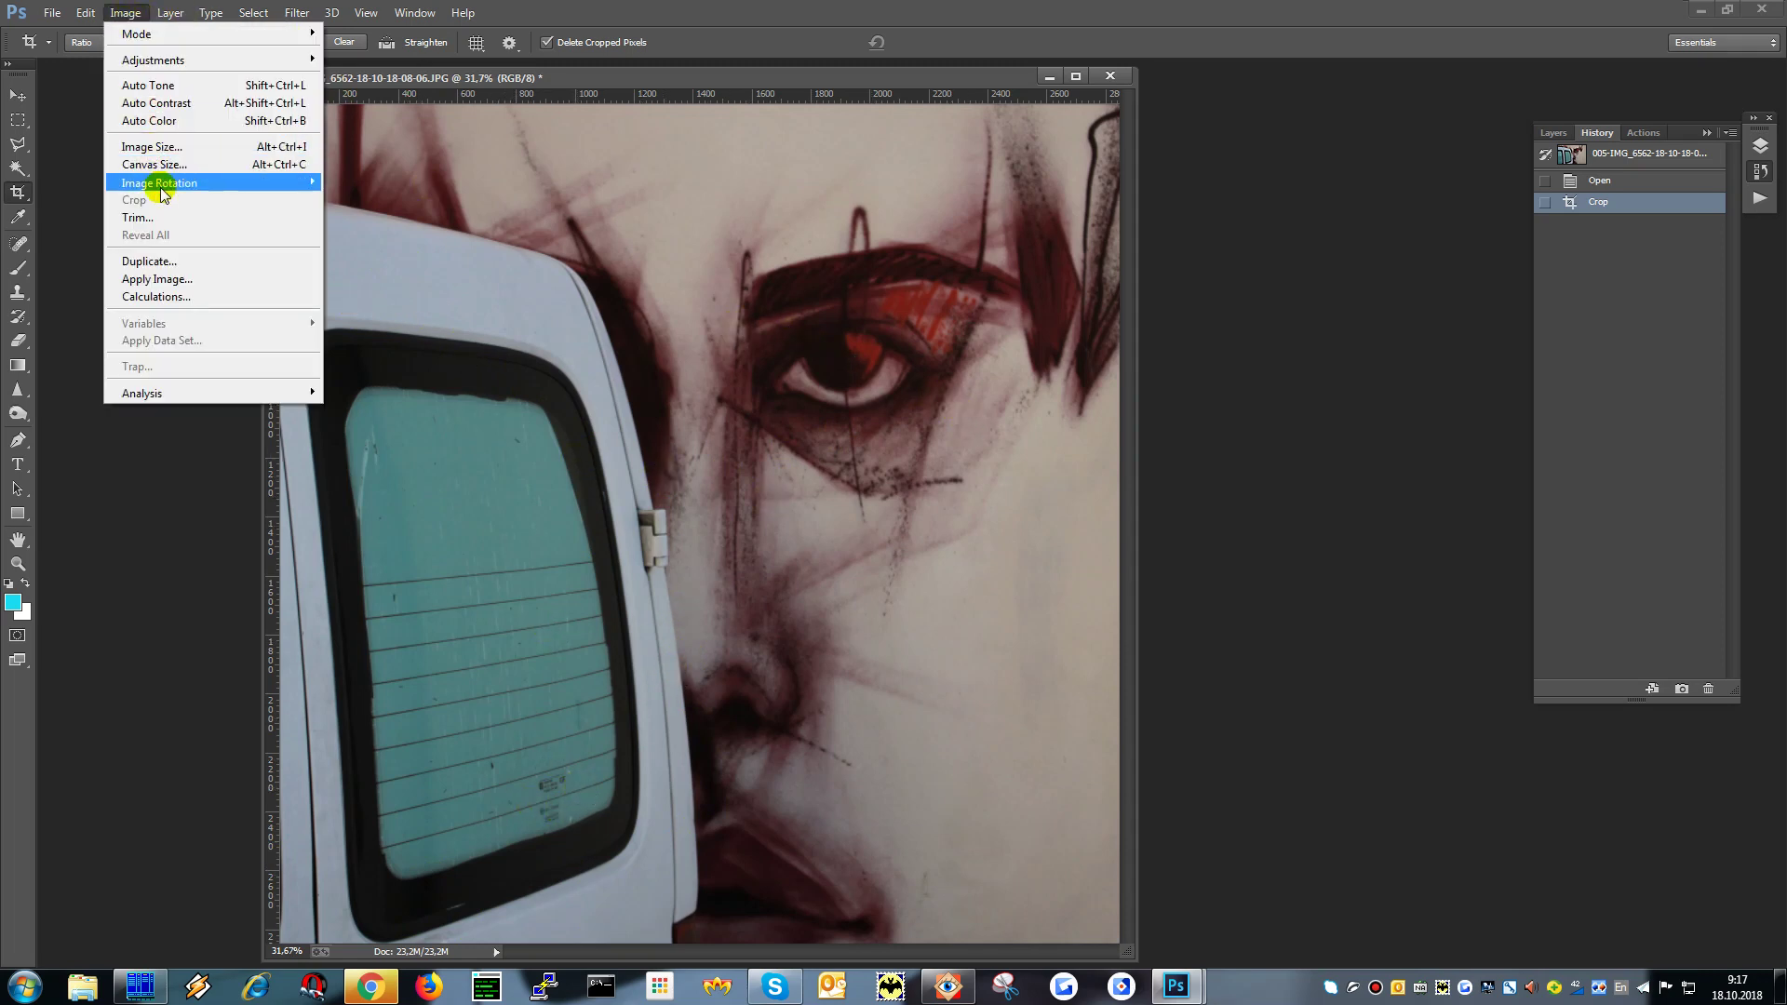
mouse_move(161, 192)
click(377, 262)
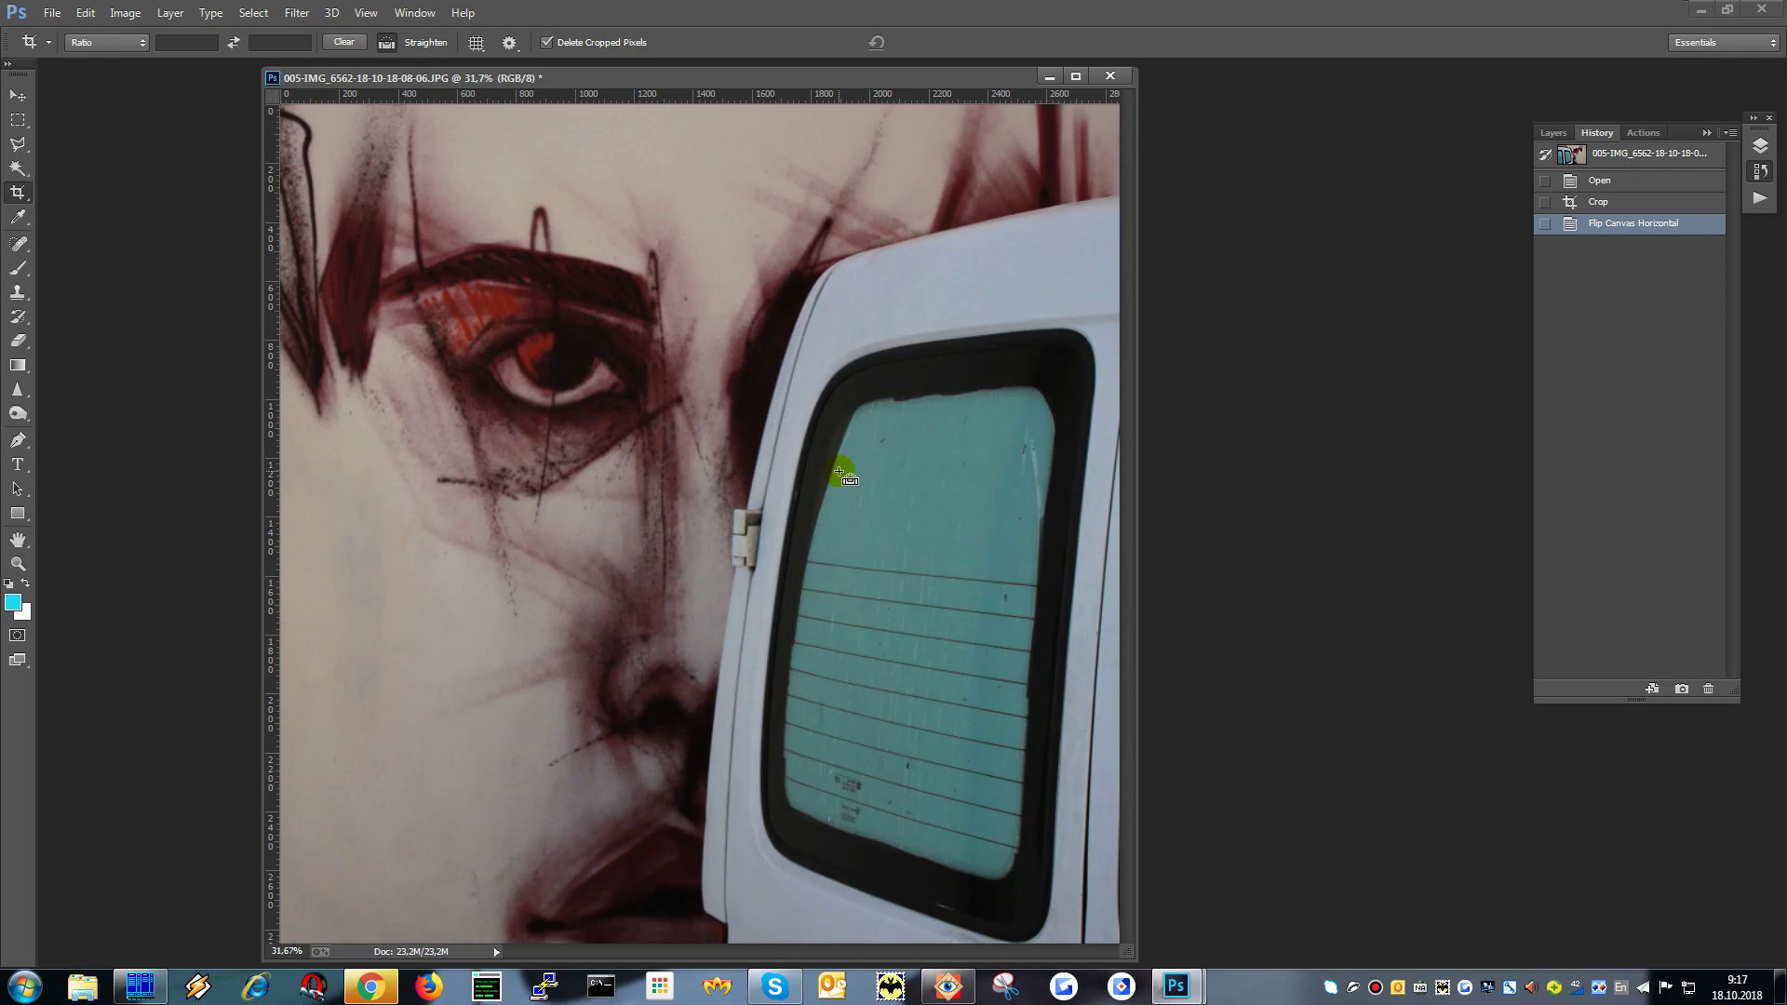
key(ctrl+shift+l)
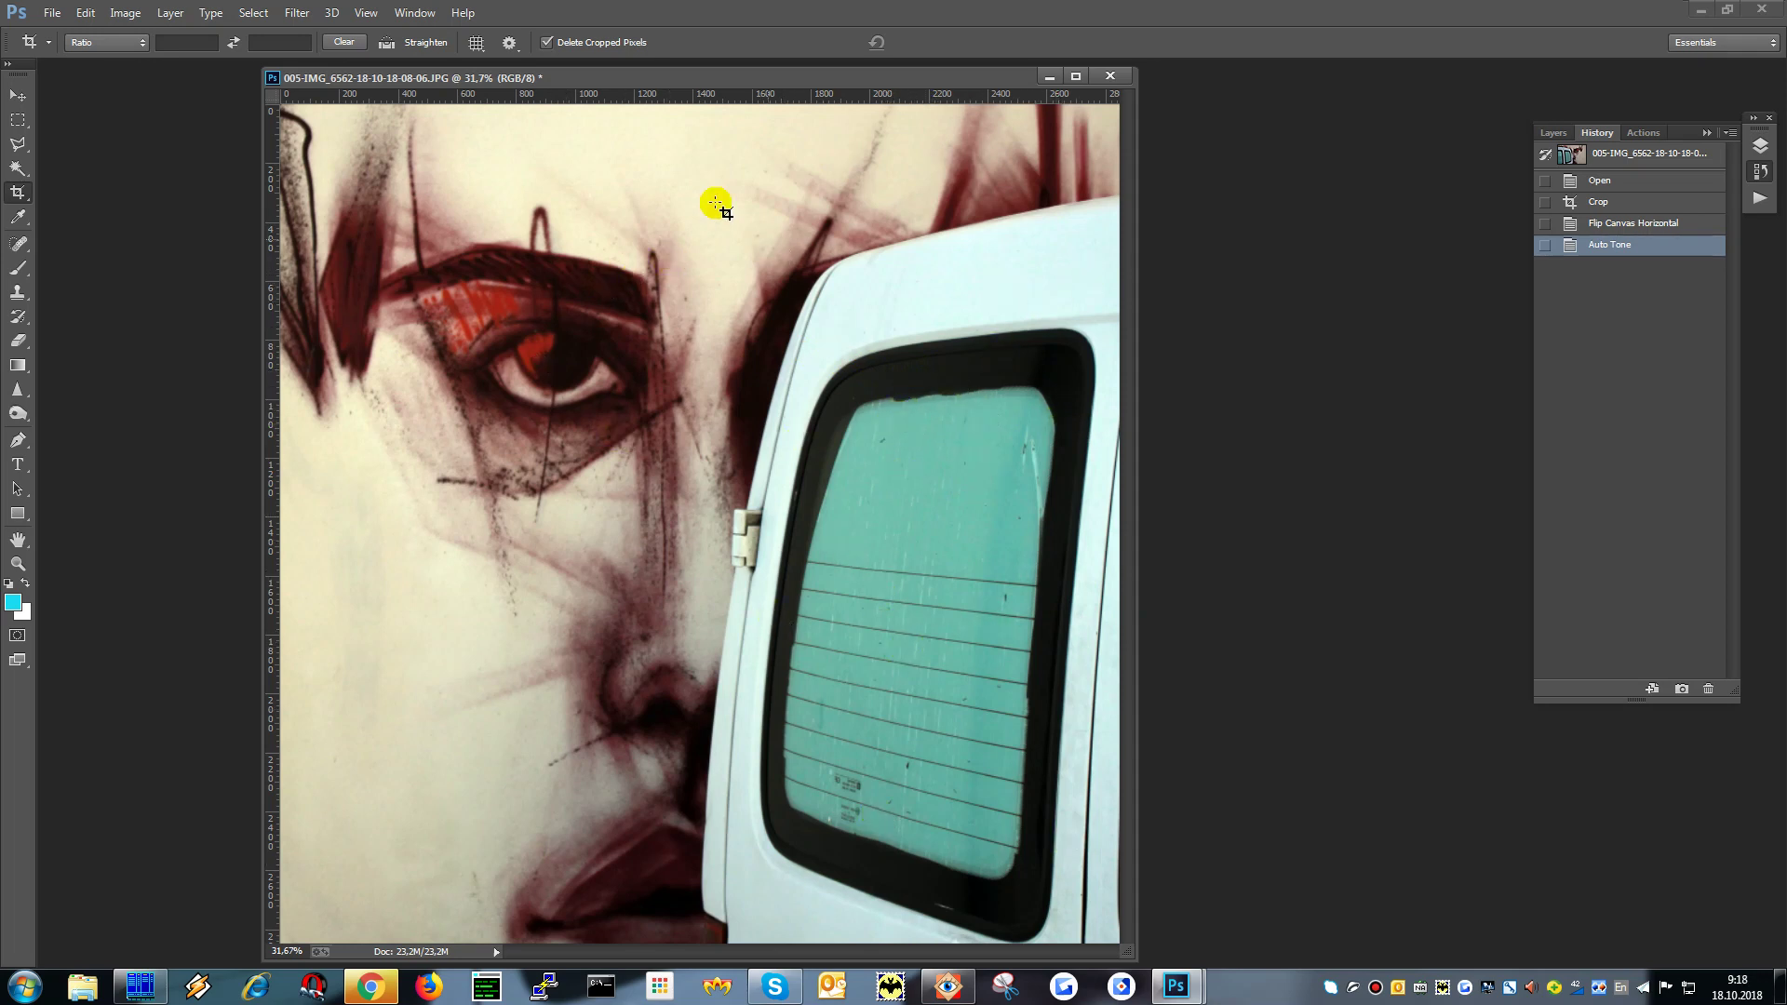
Step: Open the photo in the Silver Efex Pro filter from Nik Software
click(251, 12)
mouse_move(297, 12)
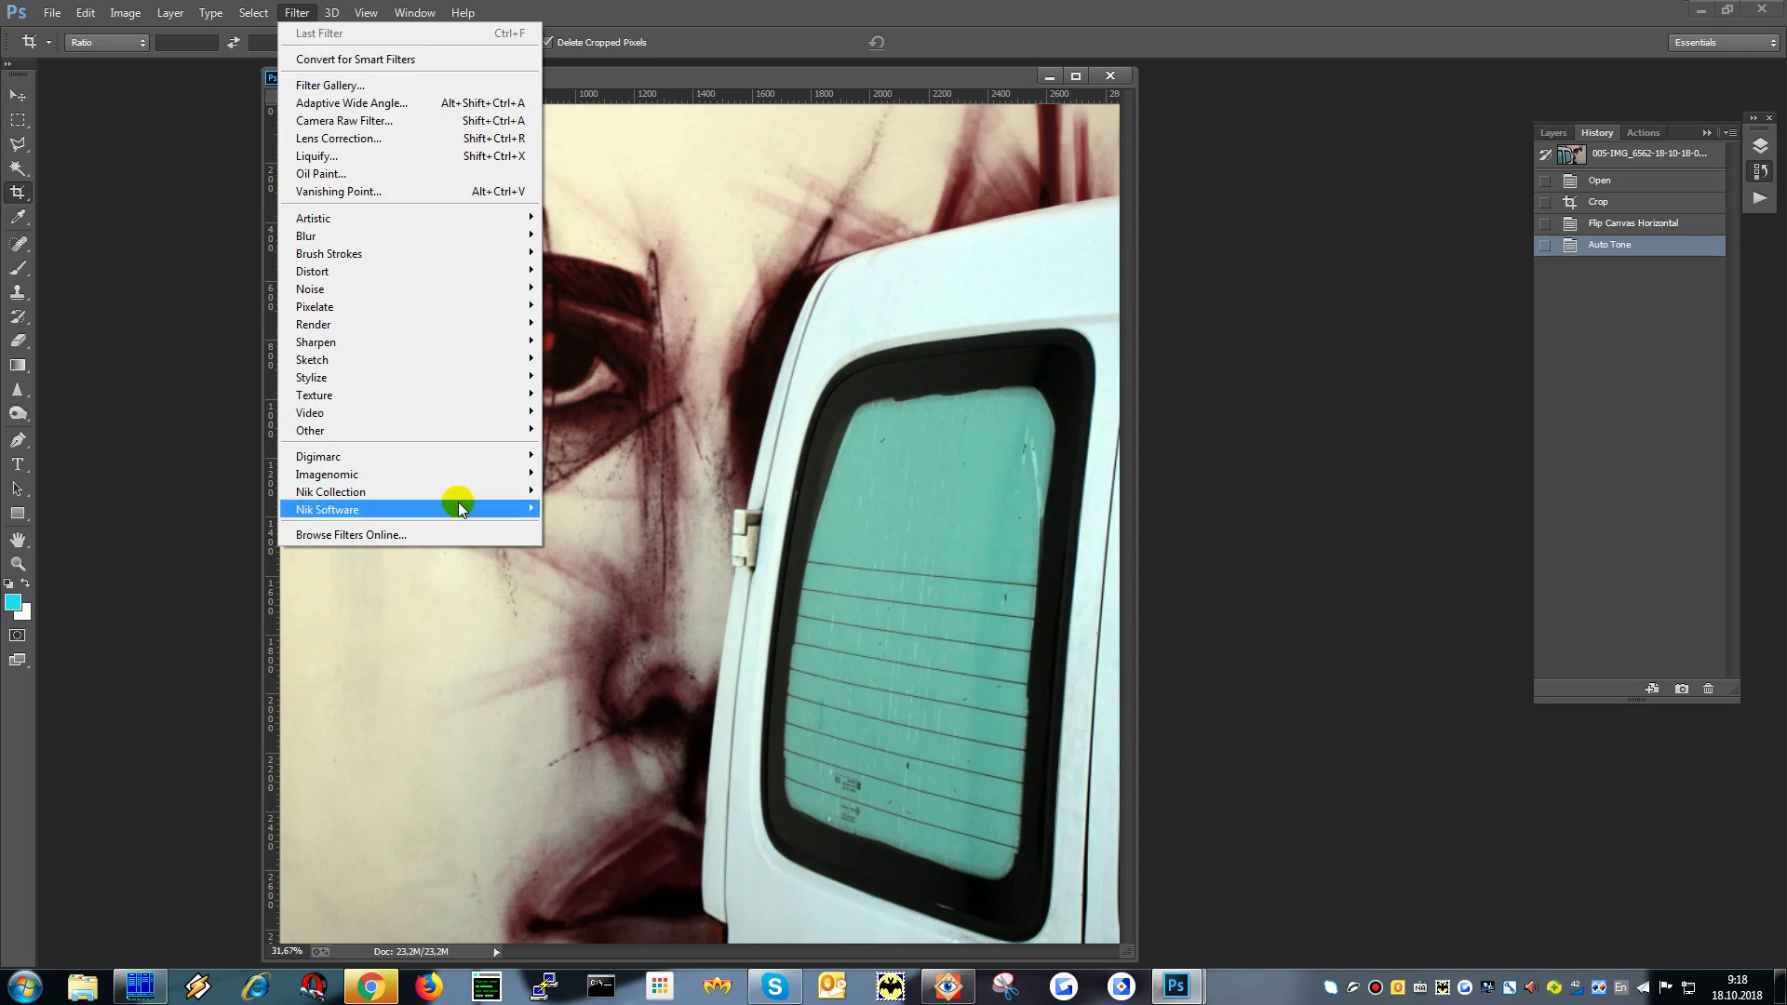
mouse_move(458, 508)
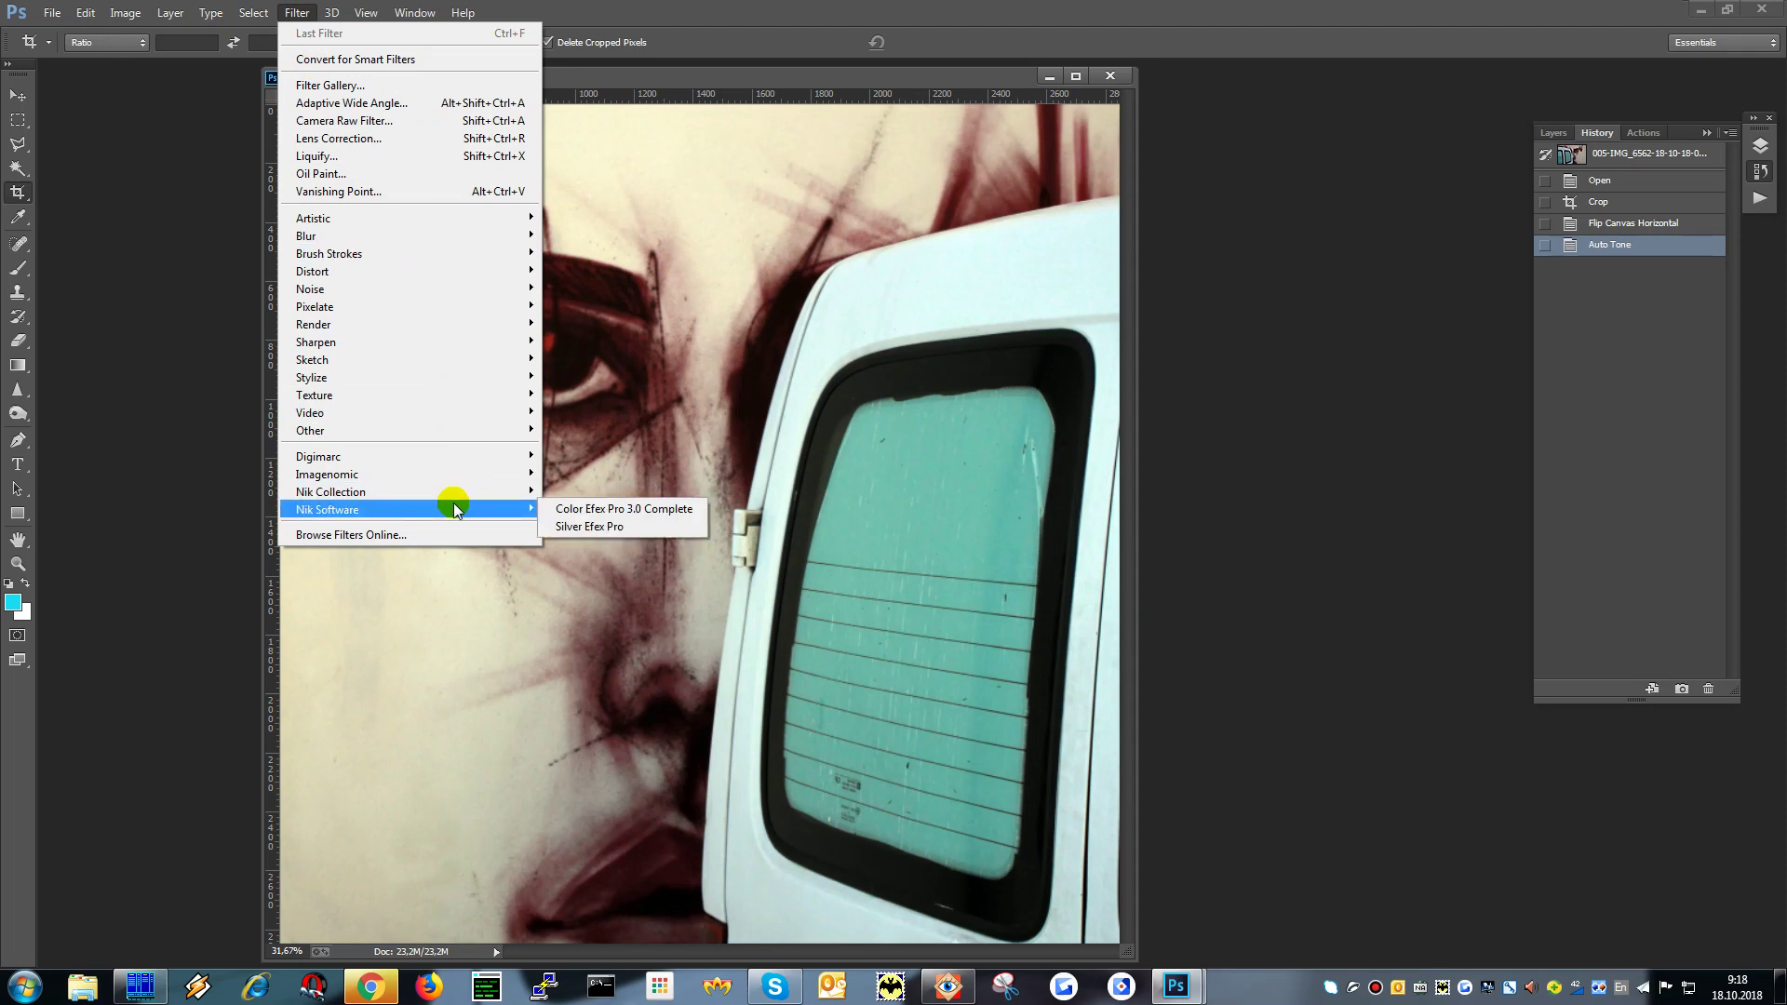
click(596, 527)
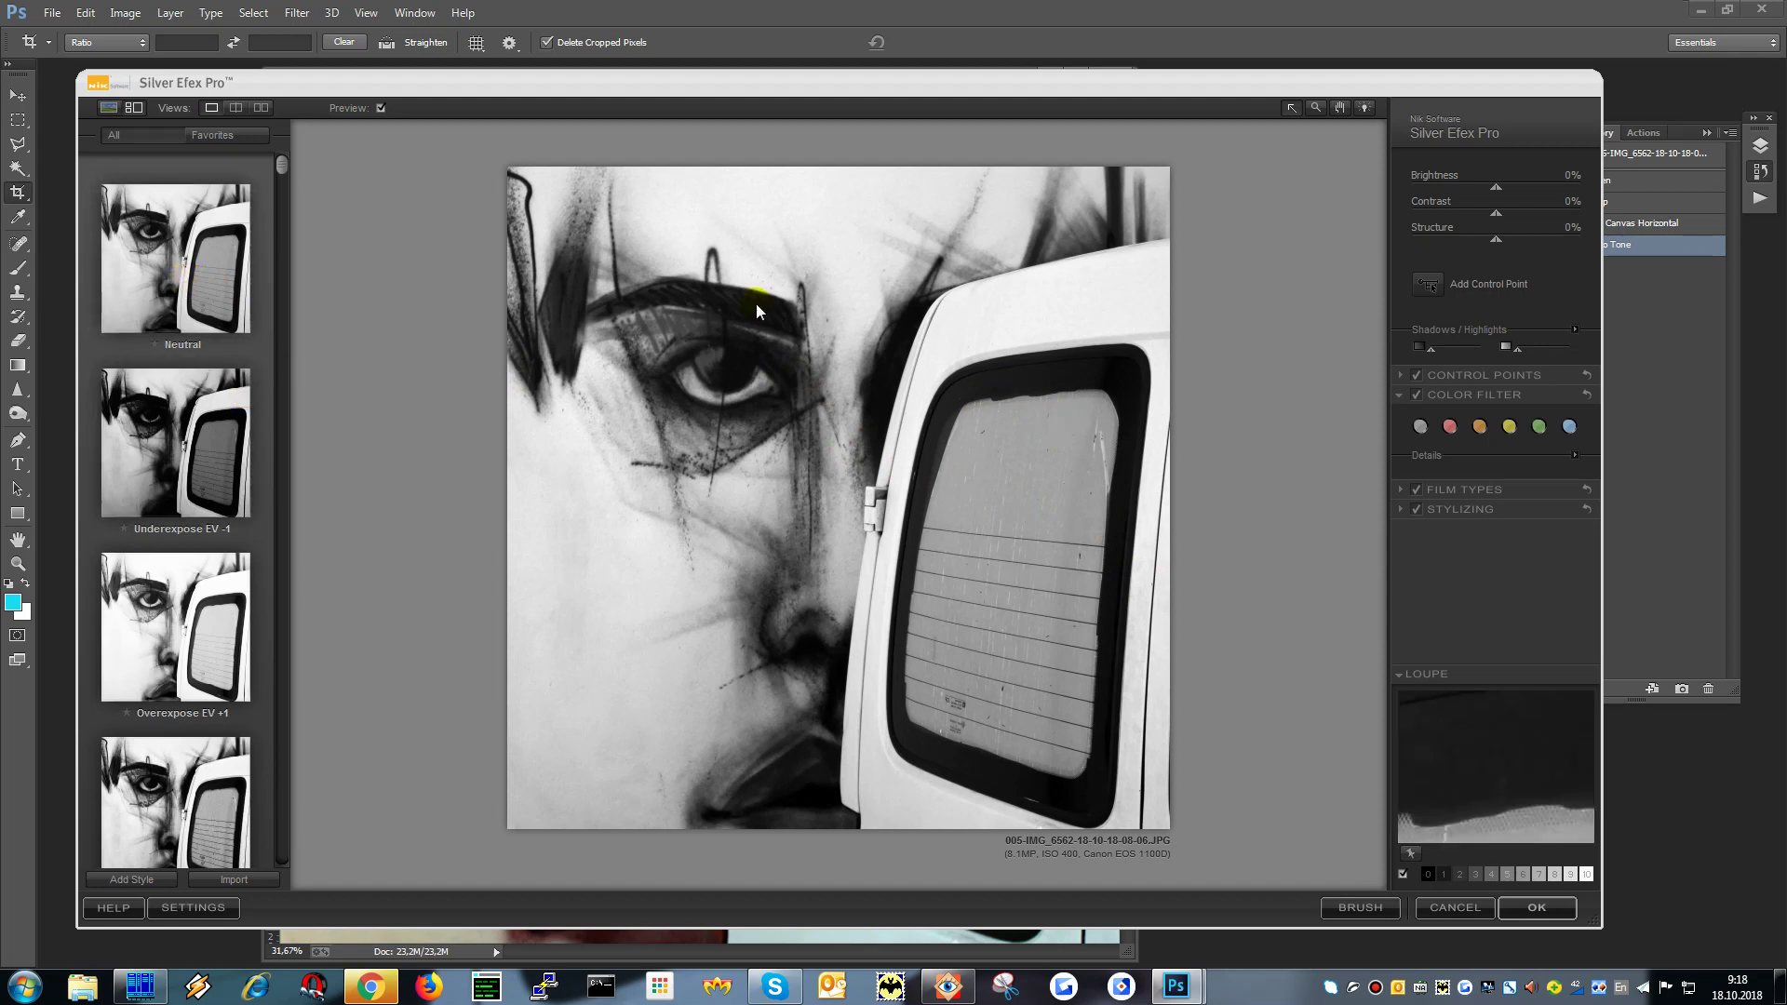
Step: Try the Underexpose EV -1, Overexpose EV +1 and Neutral presets, plus the preset following Overexpose EV +1
click(220, 459)
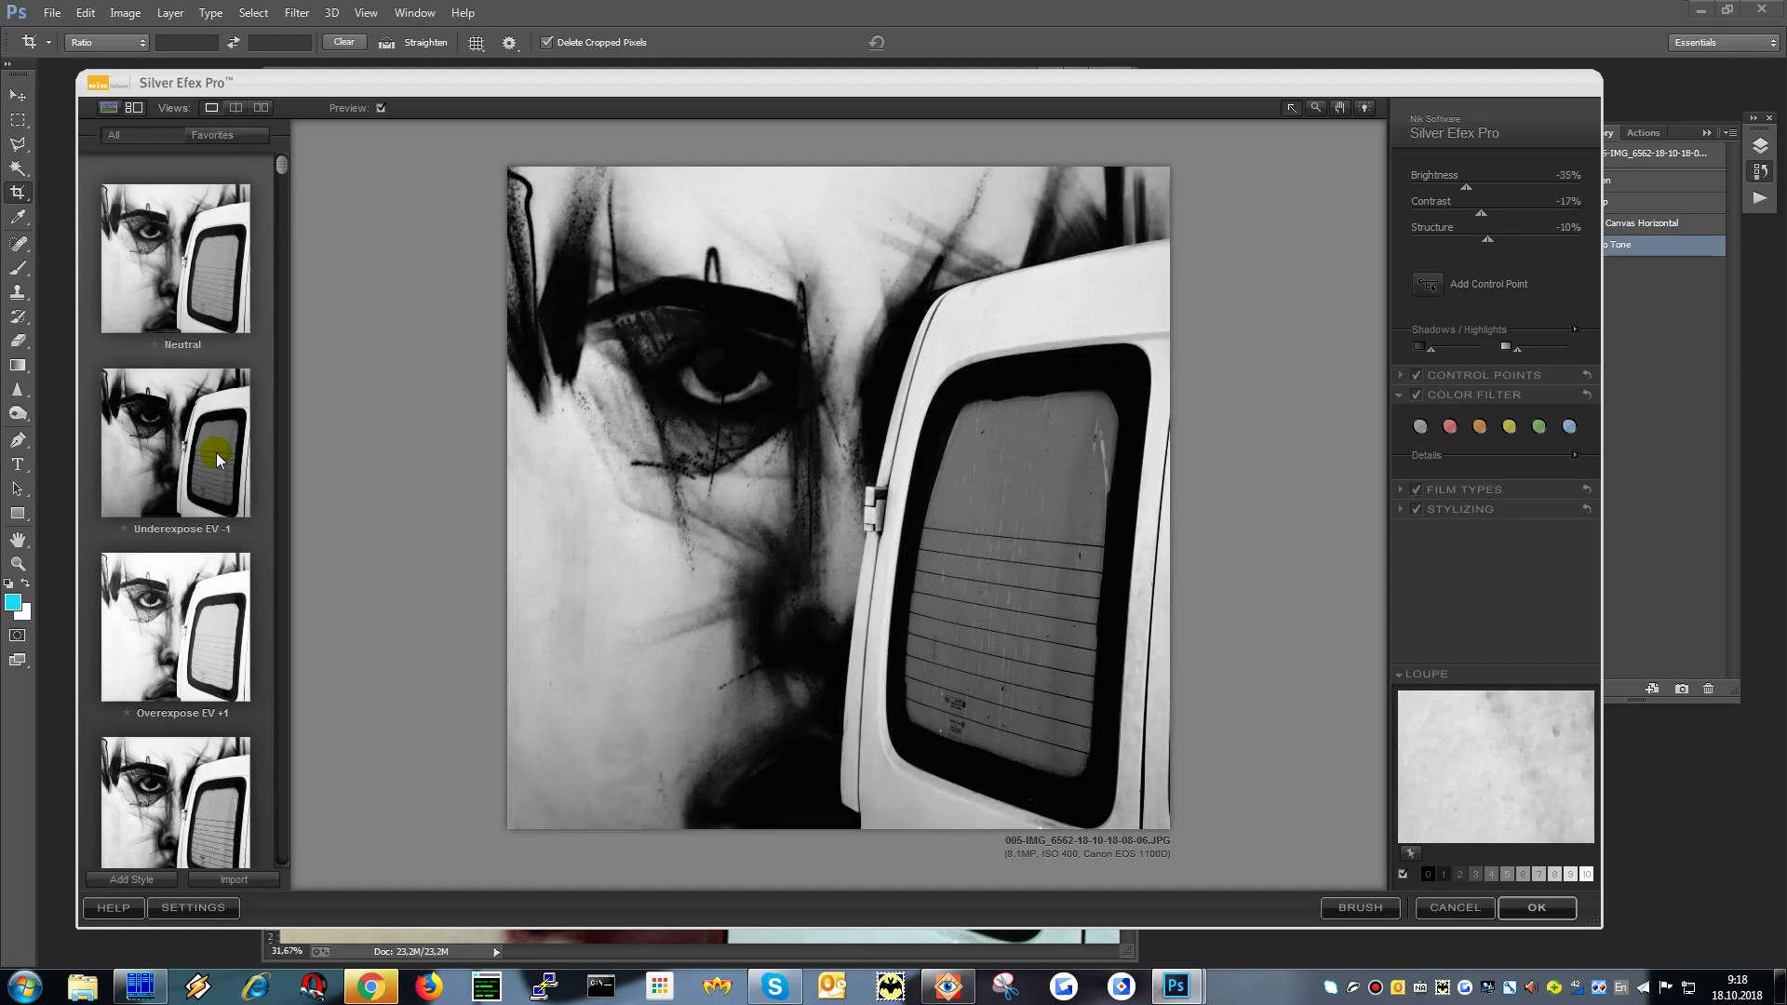
click(228, 639)
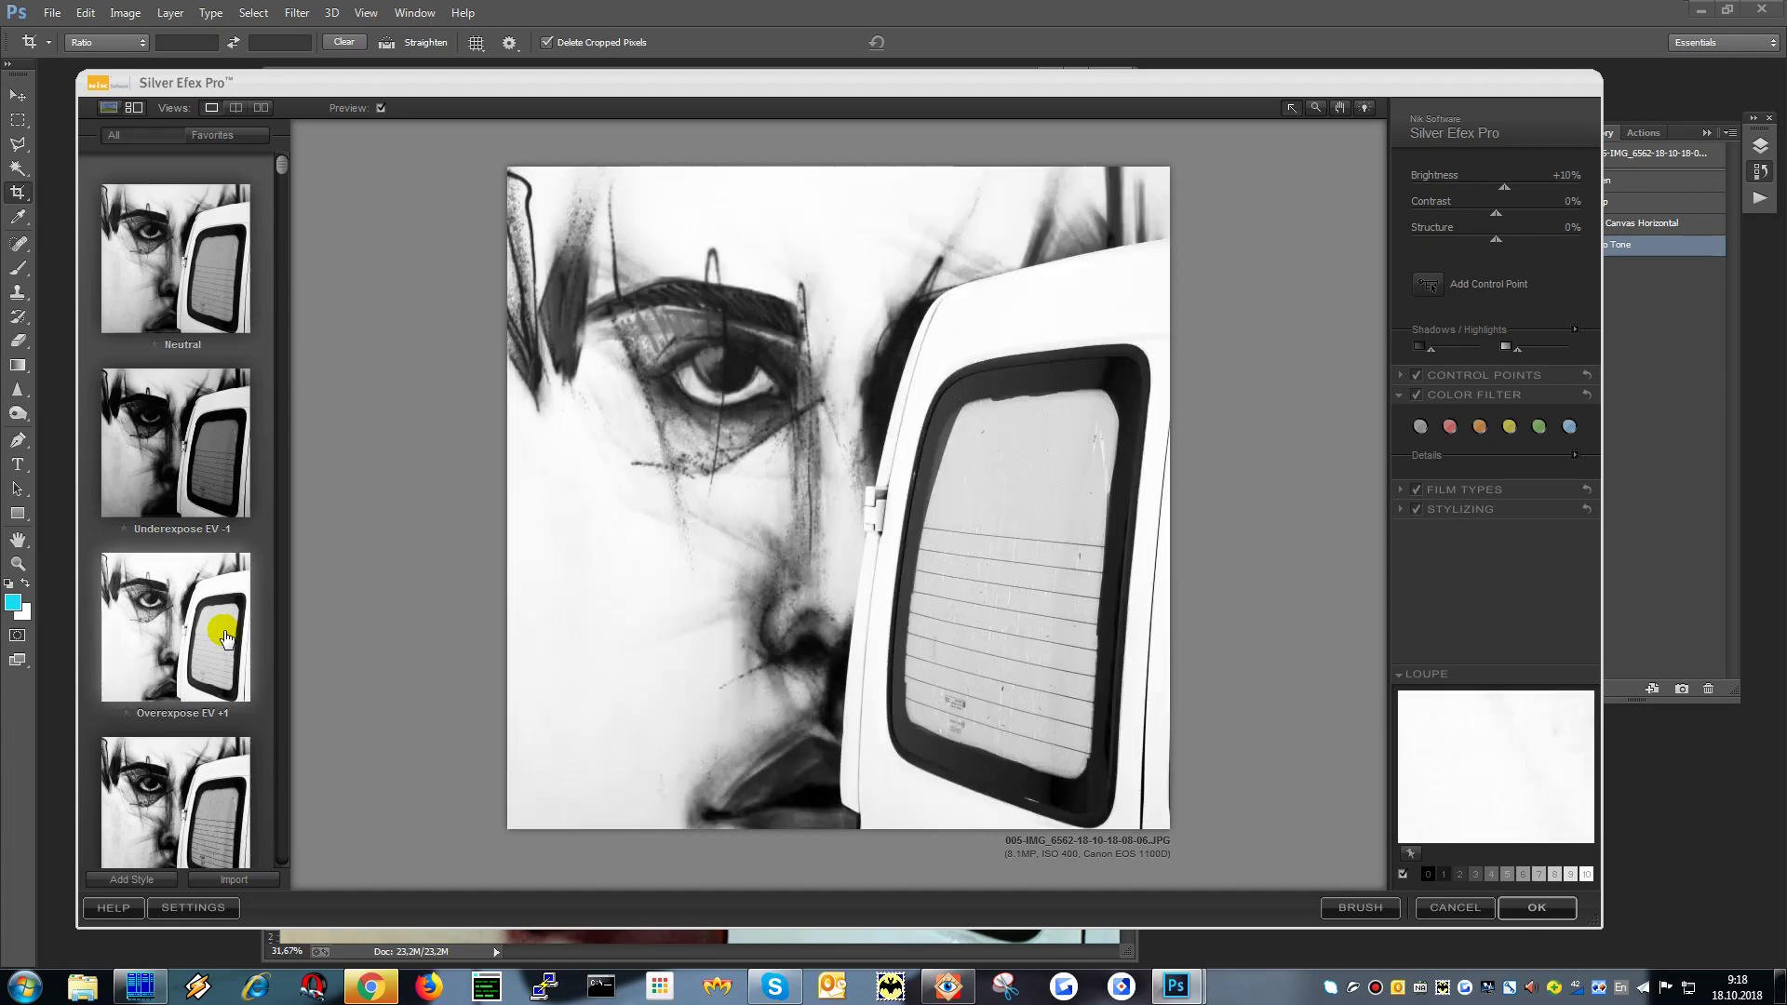
click(159, 276)
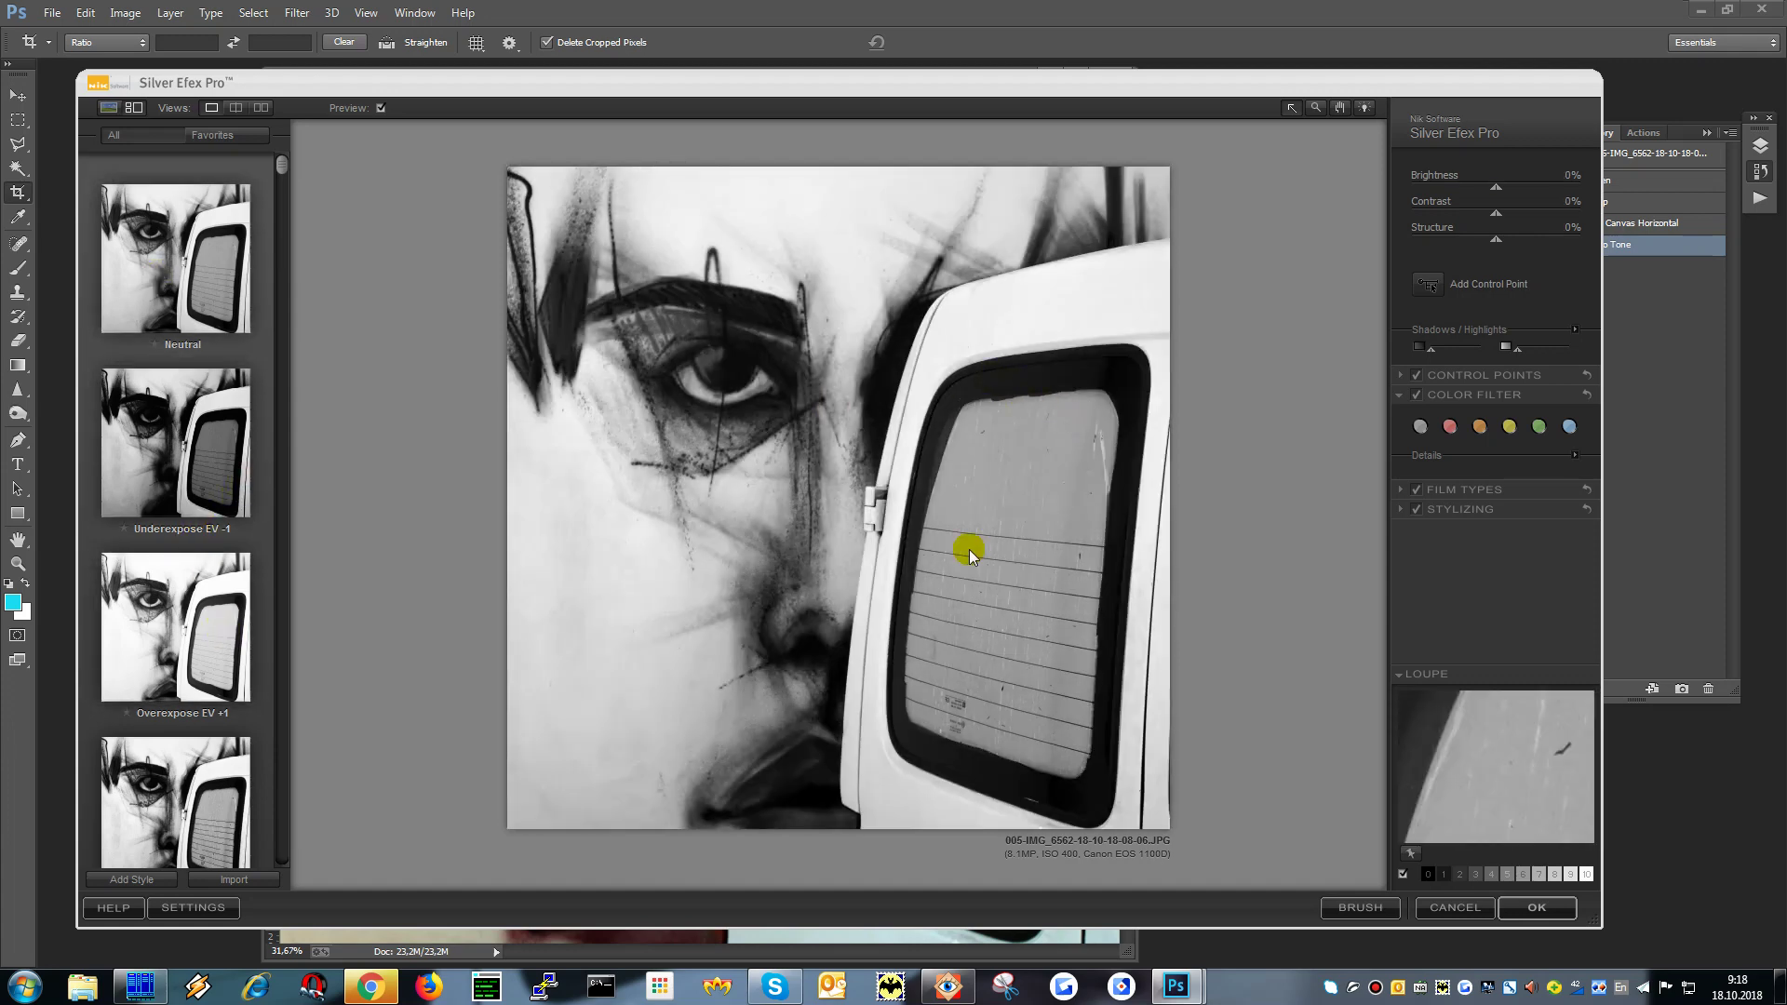
click(226, 664)
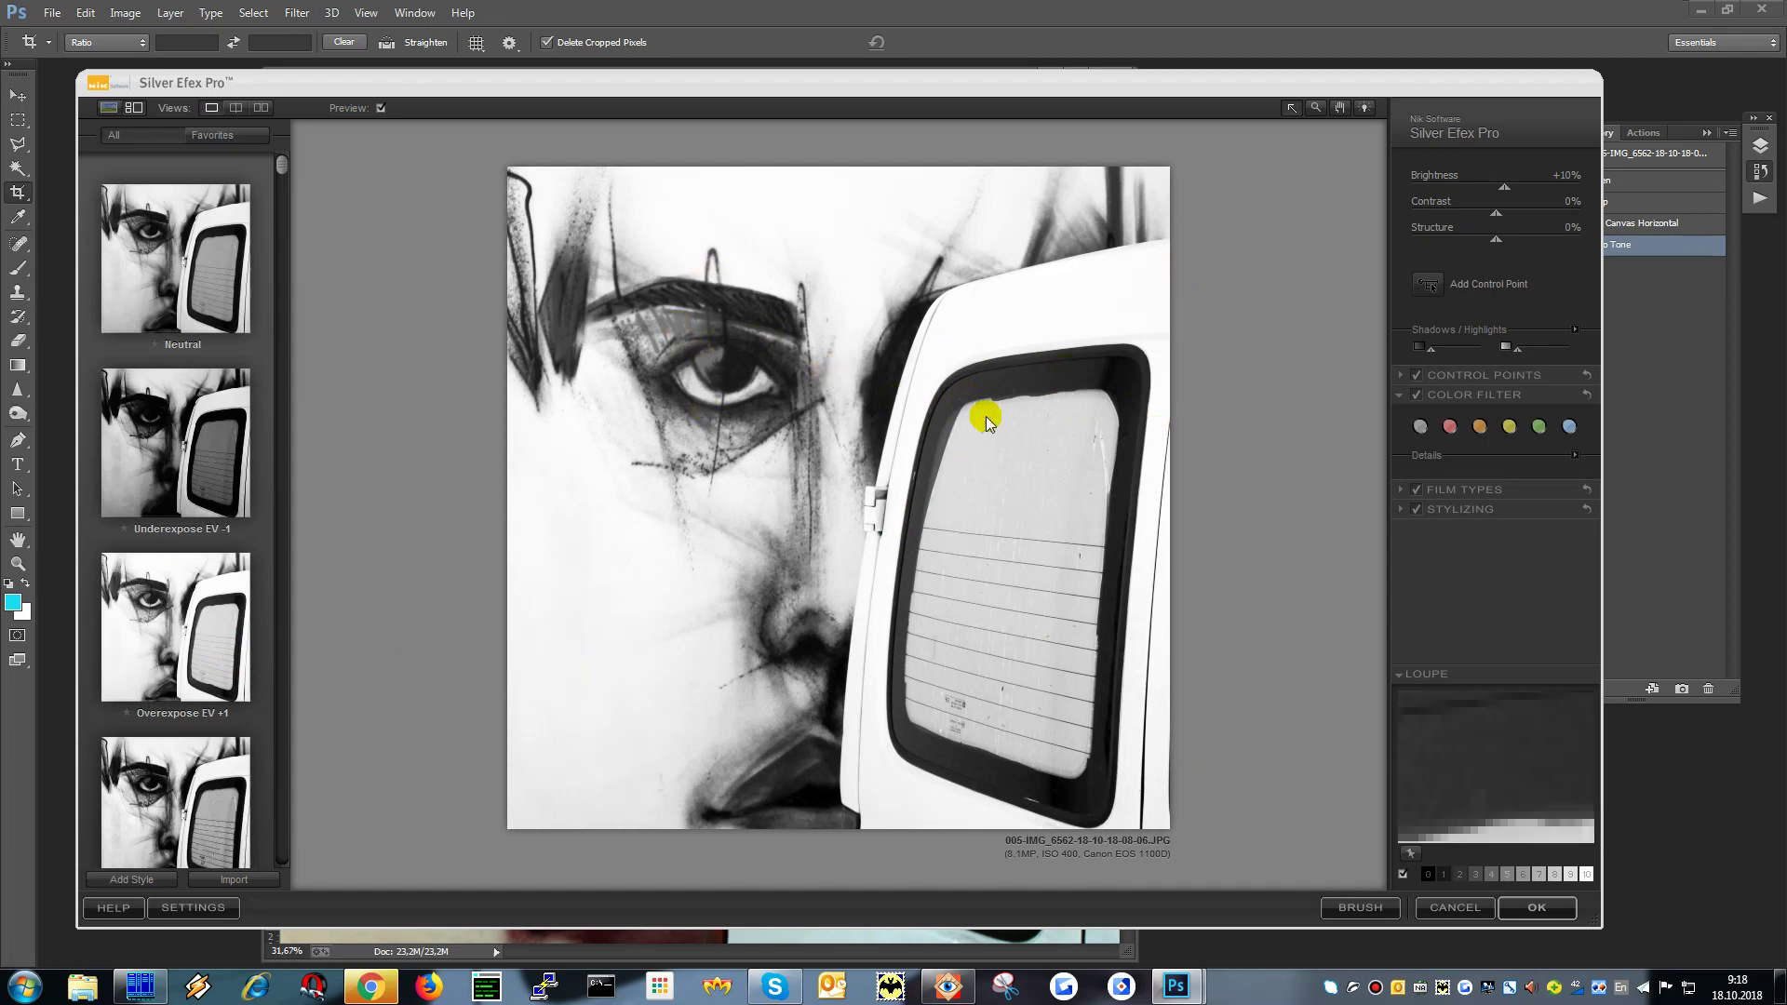
click(205, 817)
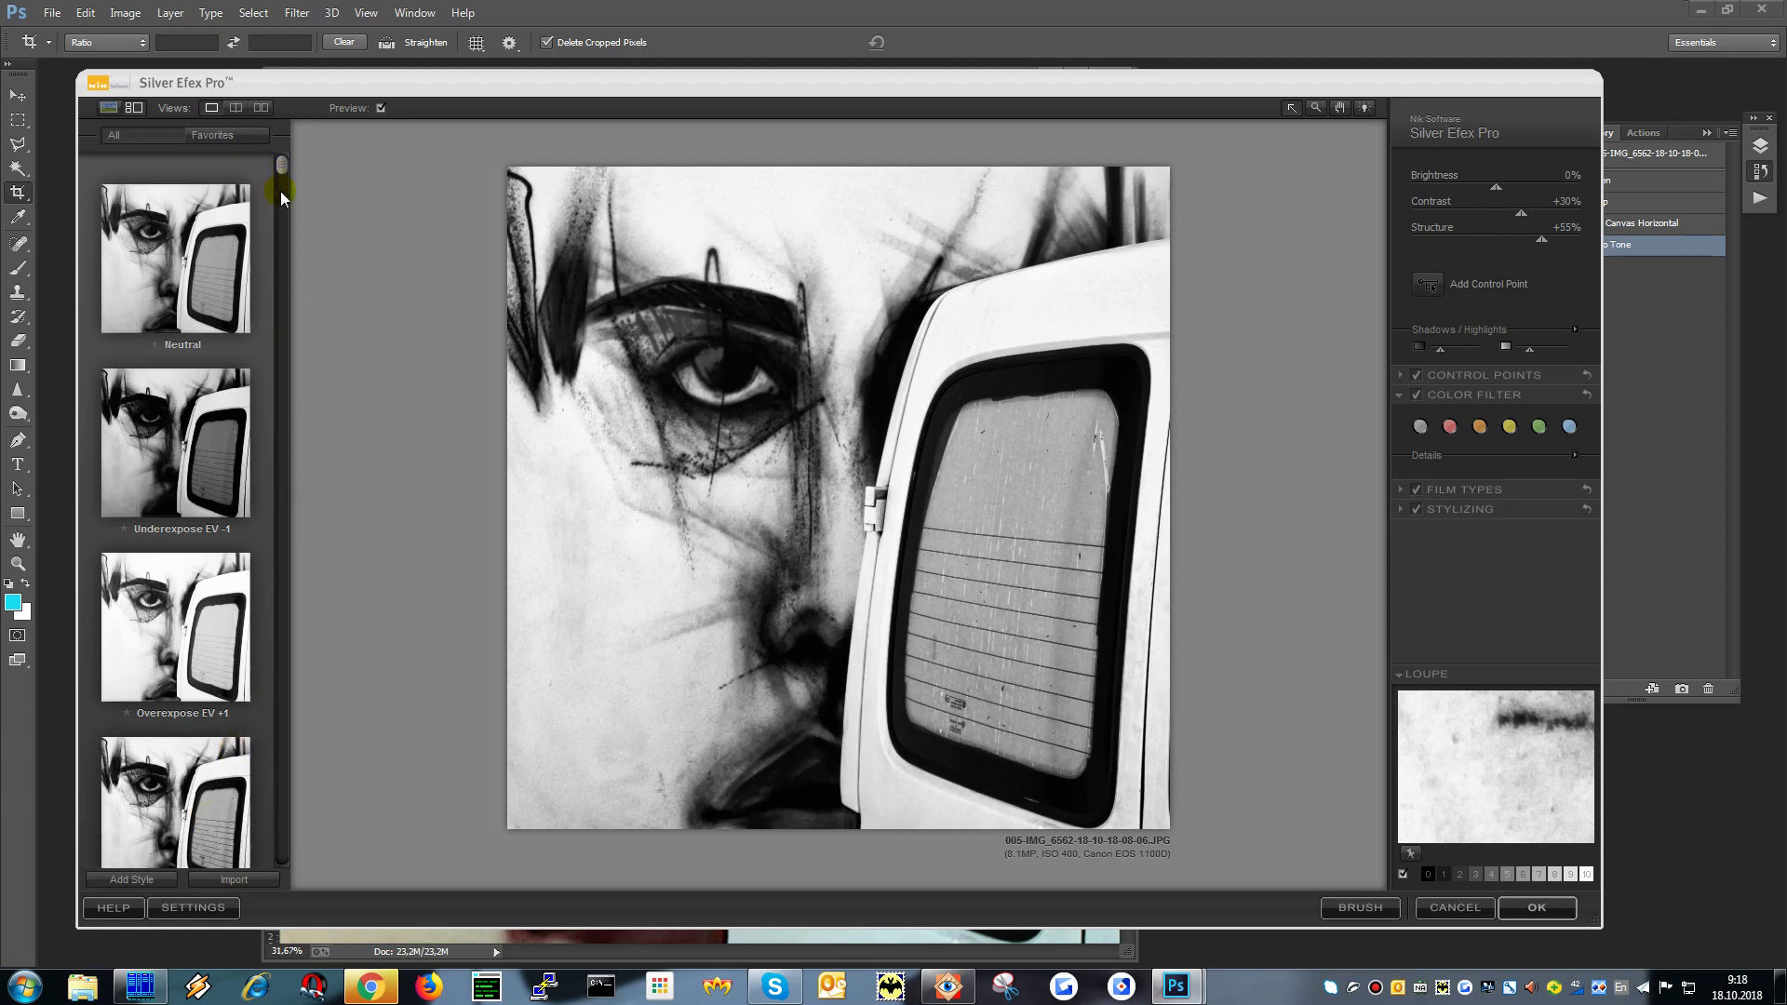
Step: Try the High Contrast Red Filter preset, look through the other contrast filters, and return to Overexpose EV +1
drag(281, 166, 294, 342)
scroll(282, 259, down, 1)
click(212, 519)
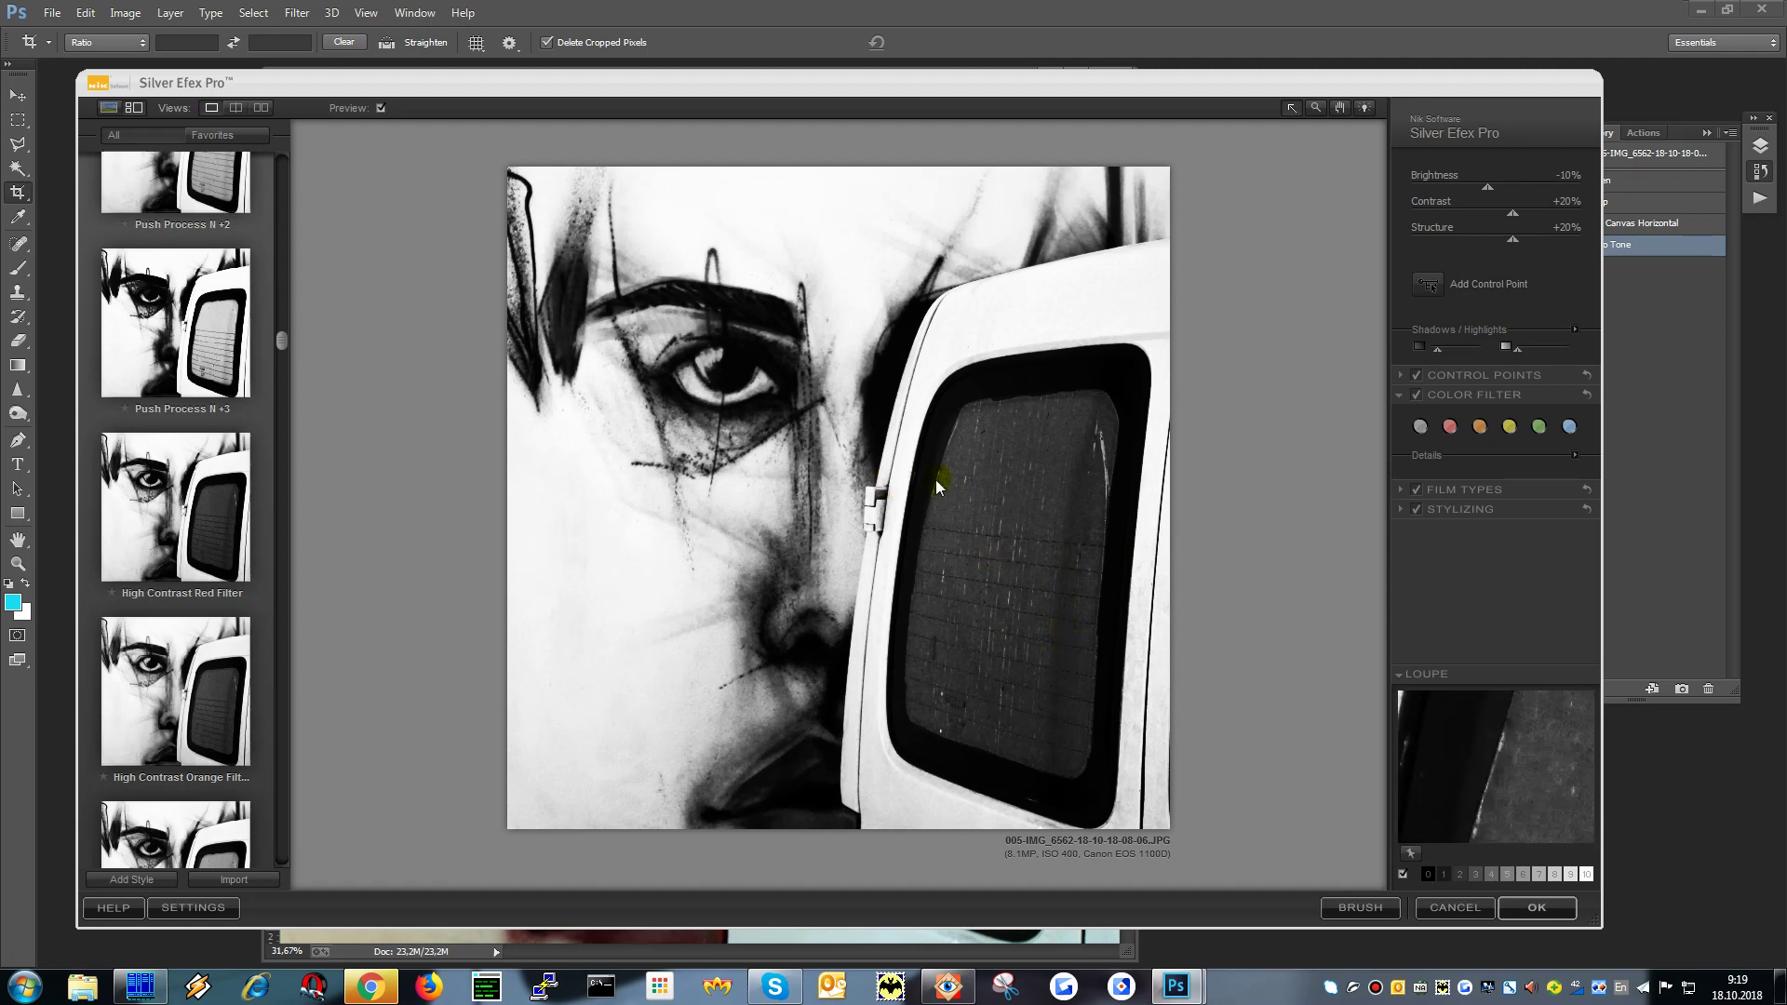
scroll(283, 343, down, 3)
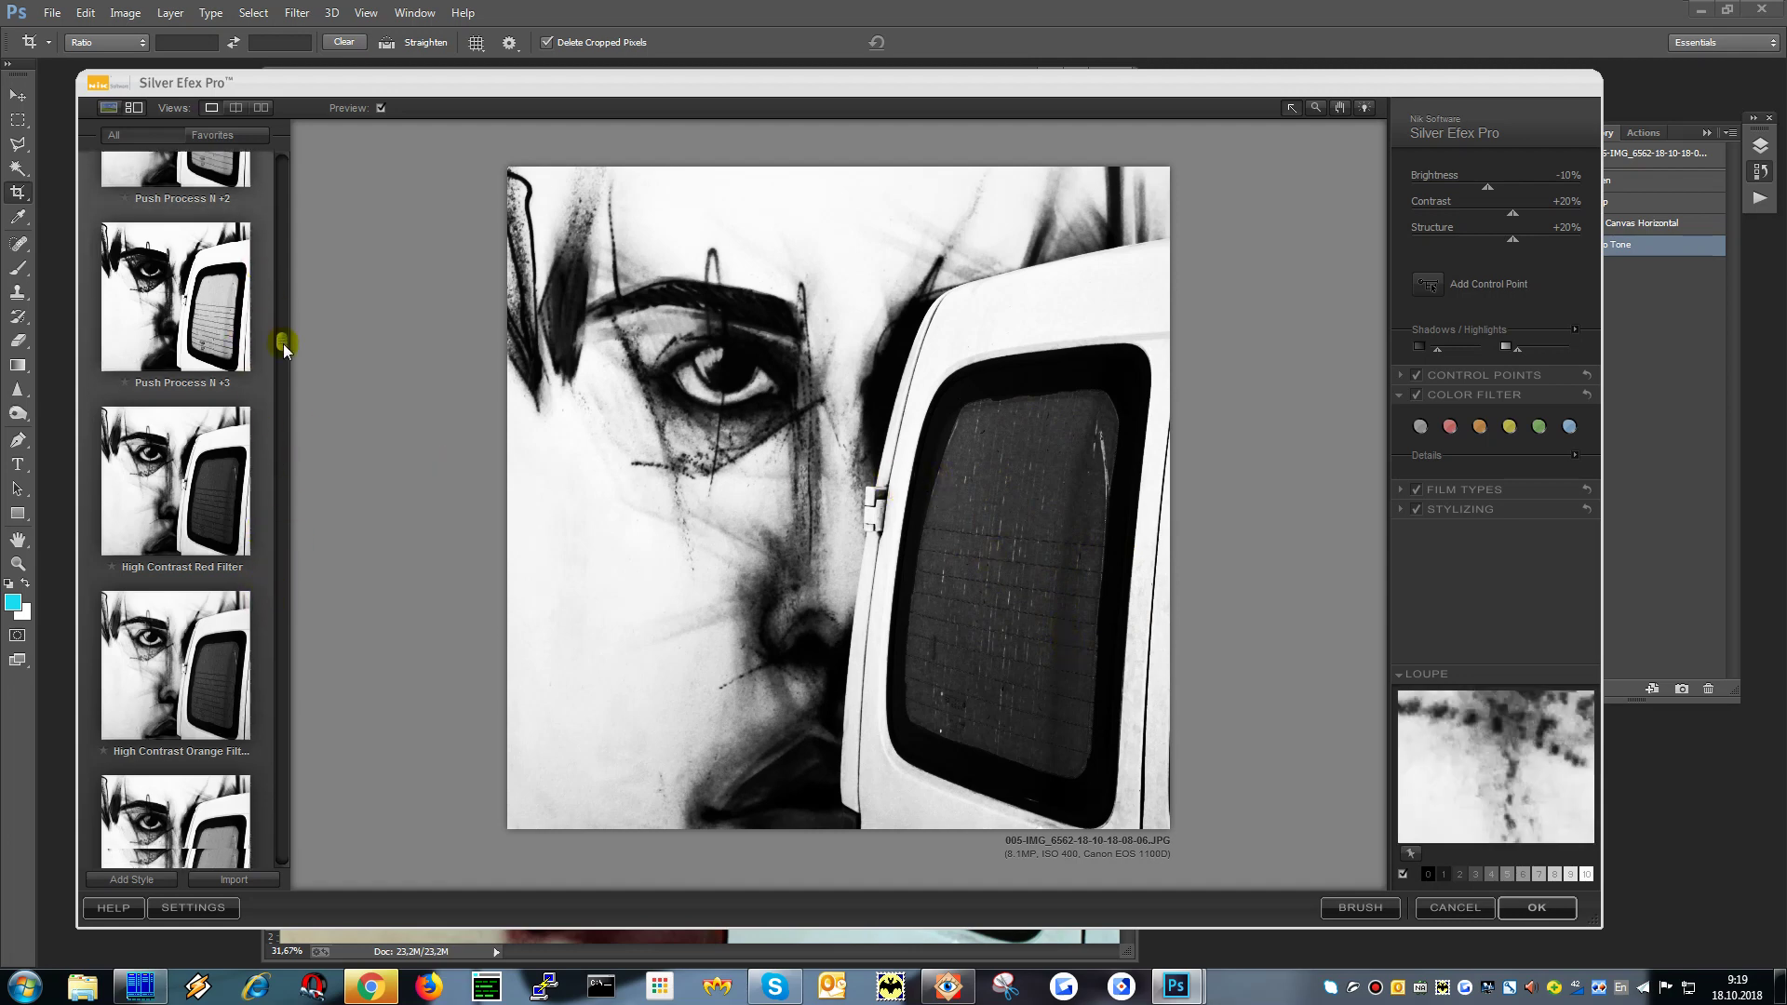
scroll(290, 383, down, 4)
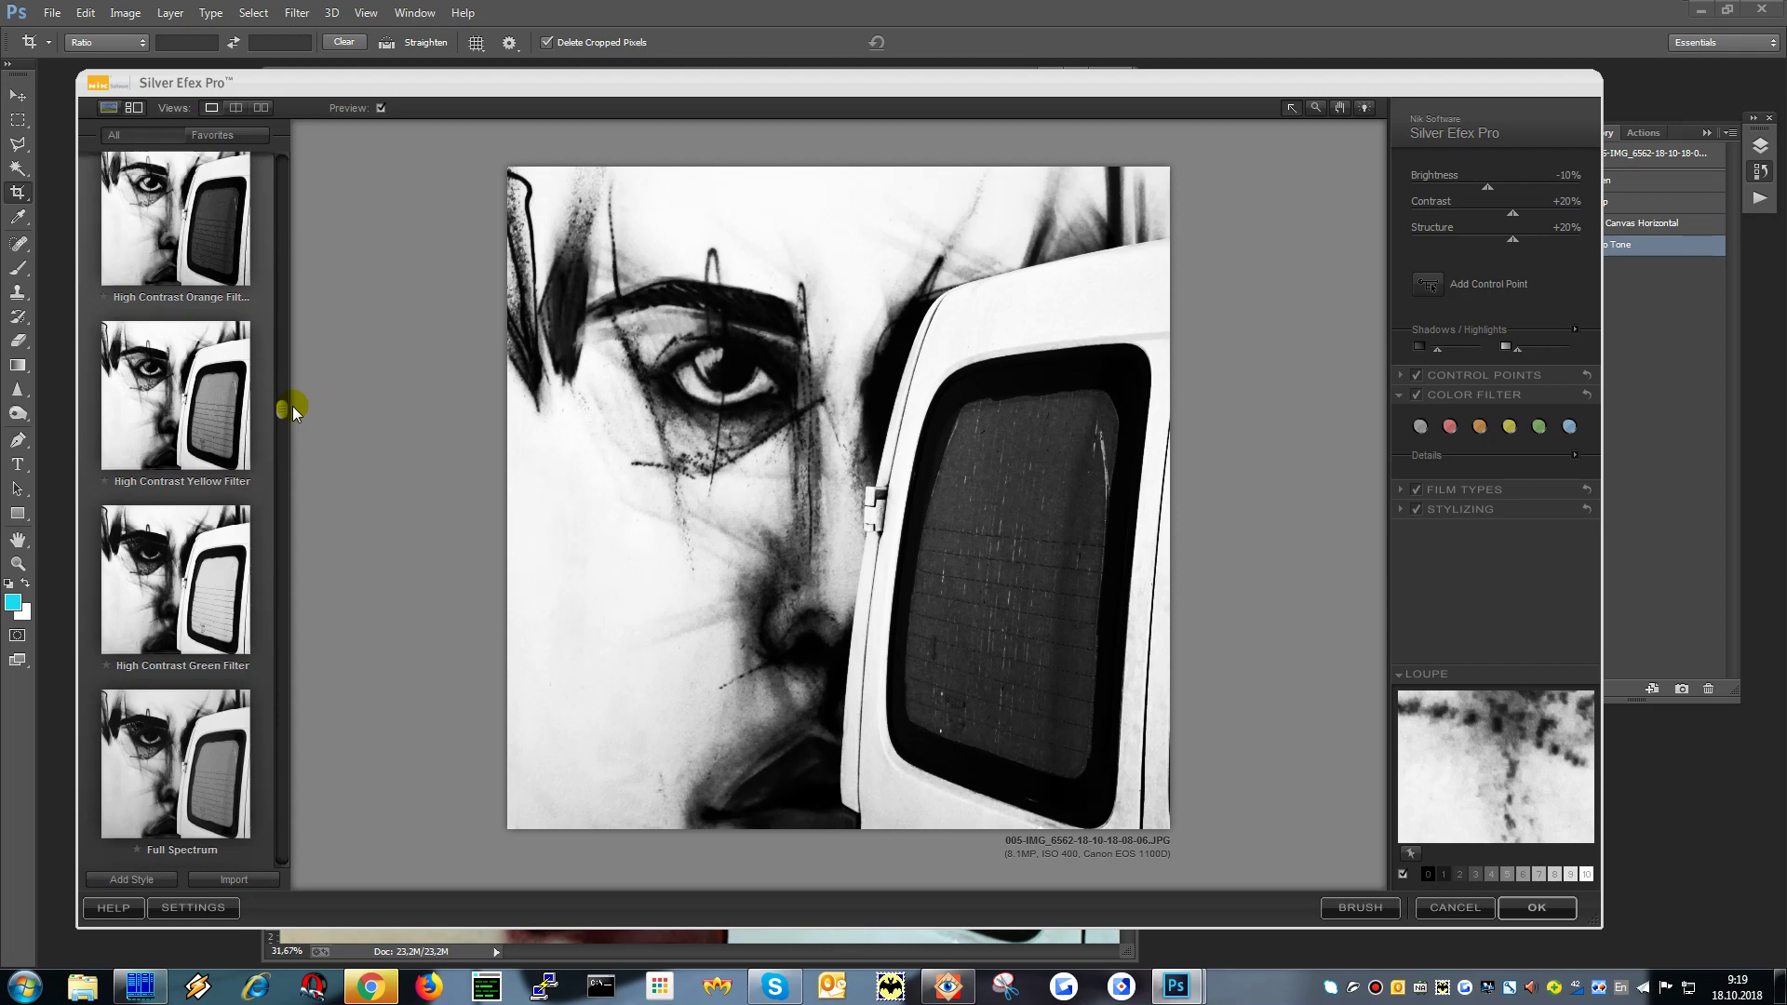
drag(282, 410, 278, 139)
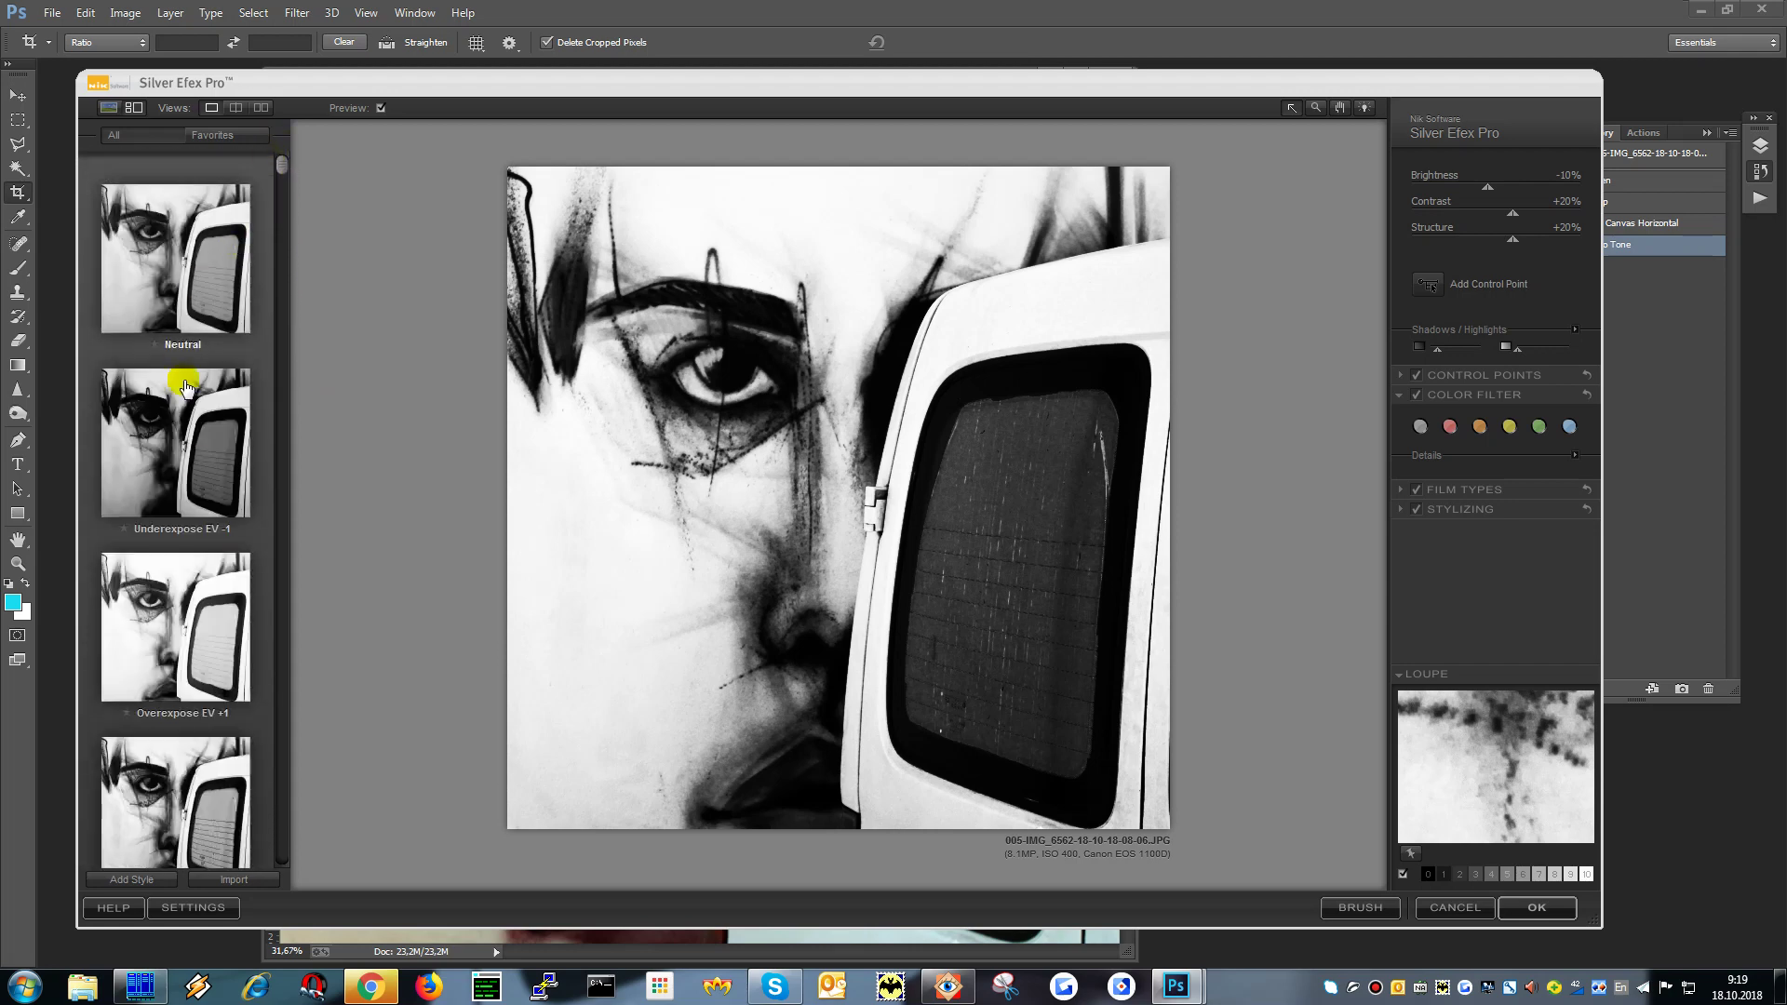
click(219, 619)
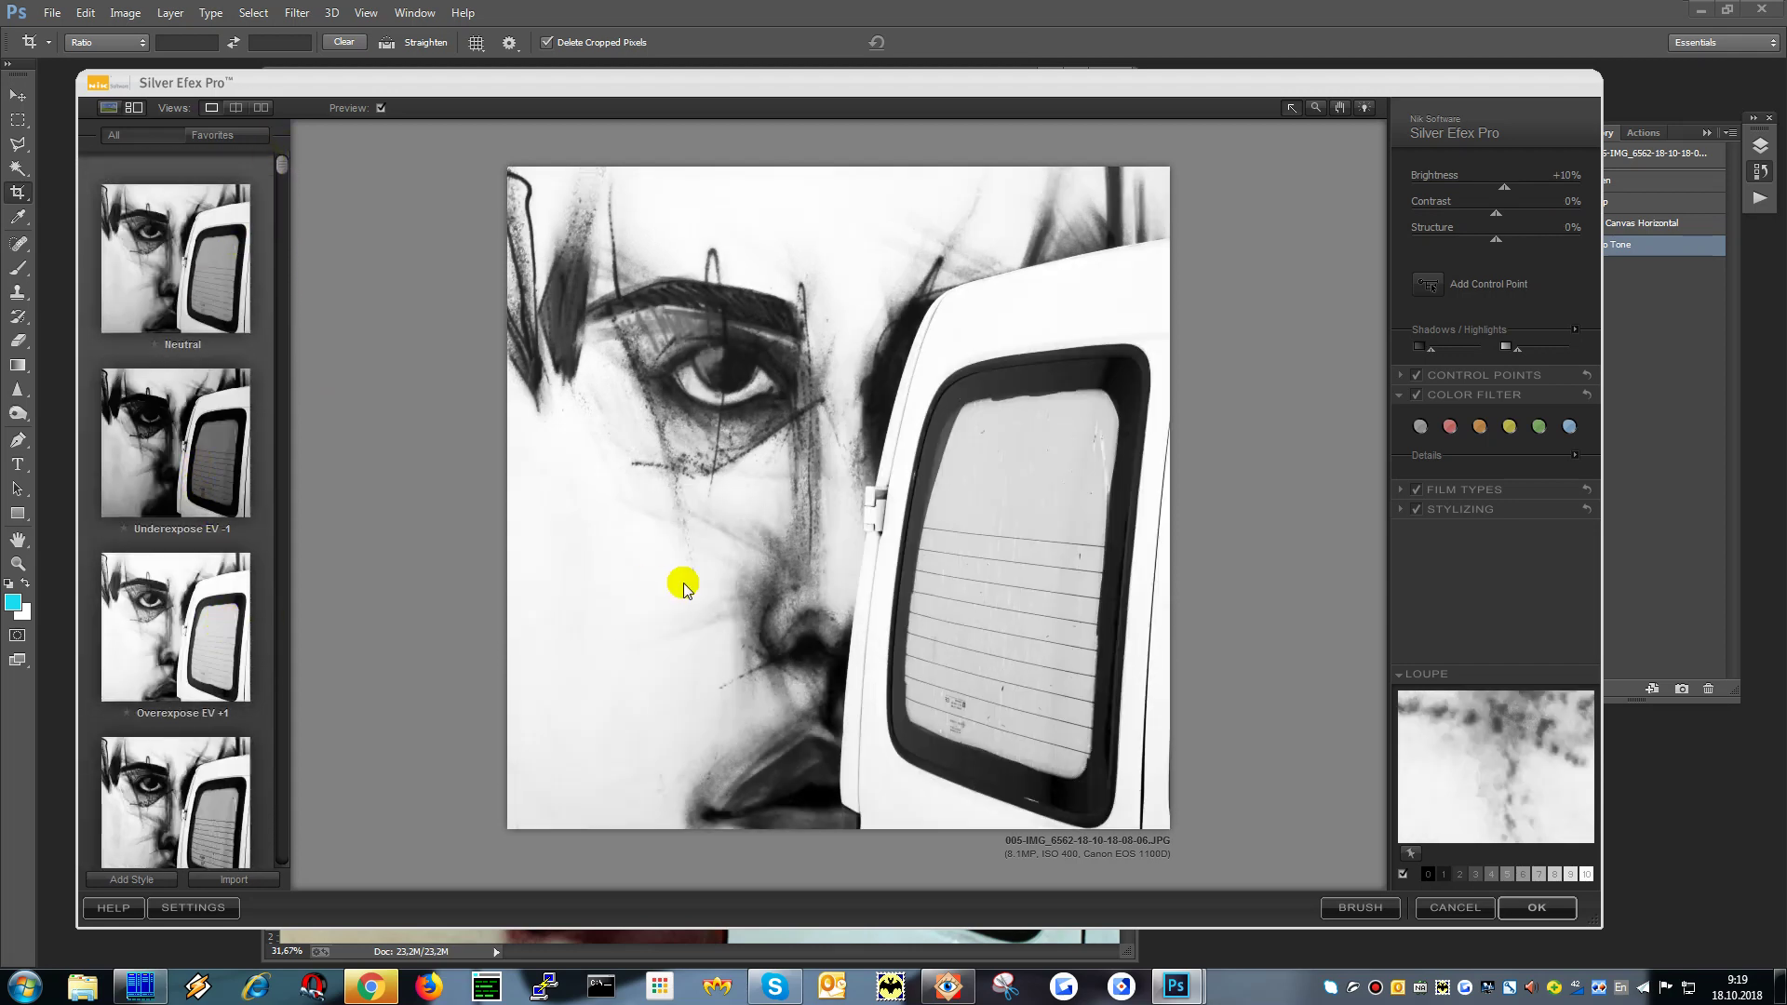
Step: Try the Antique Plate I and Antique Plate II presets on the photo
drag(283, 166, 283, 766)
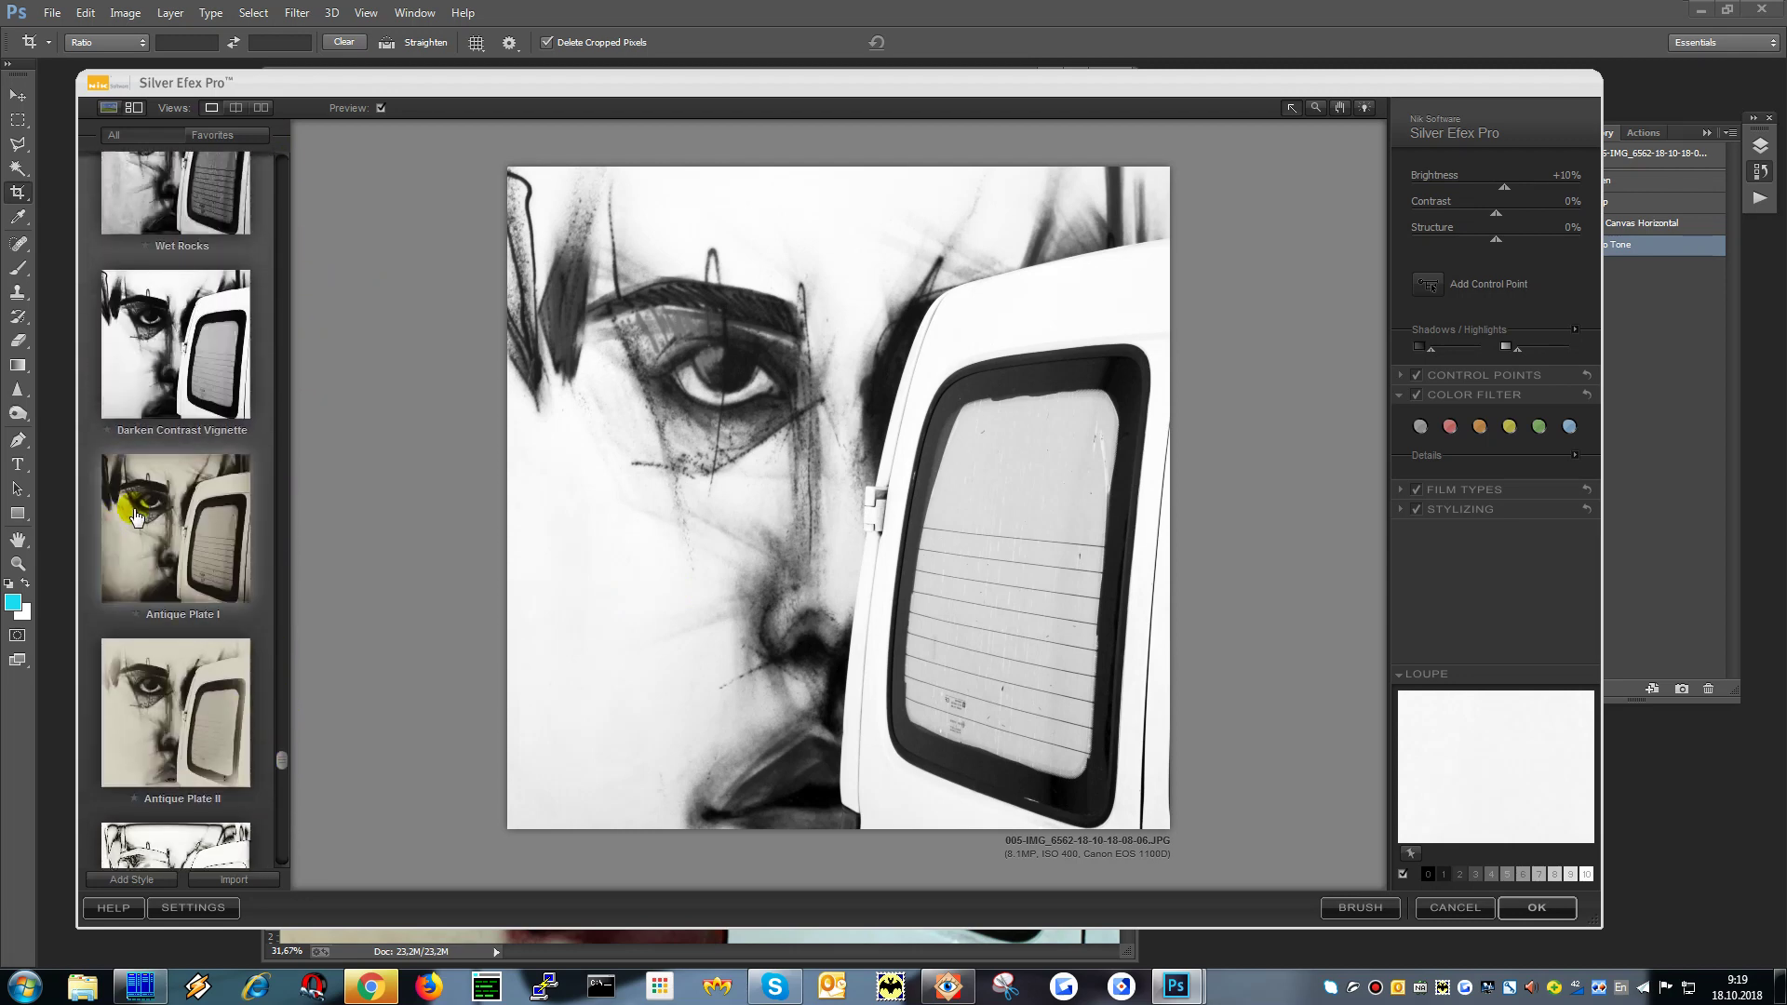
click(173, 547)
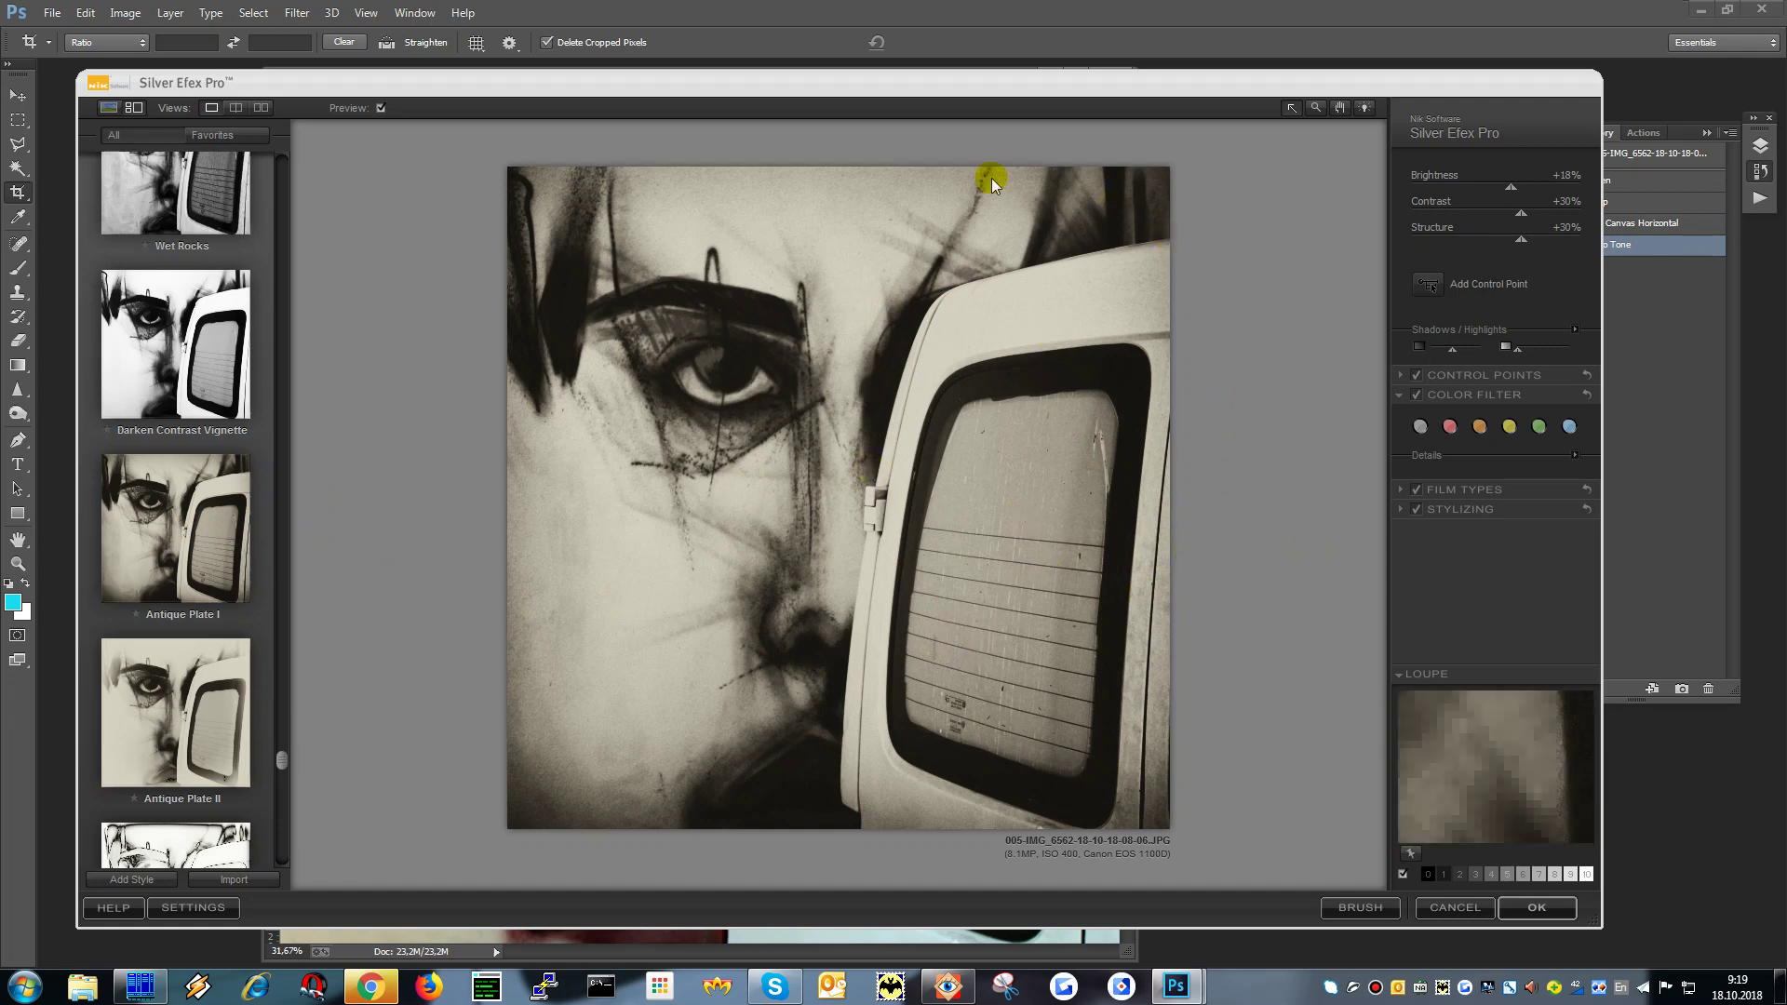
click(216, 754)
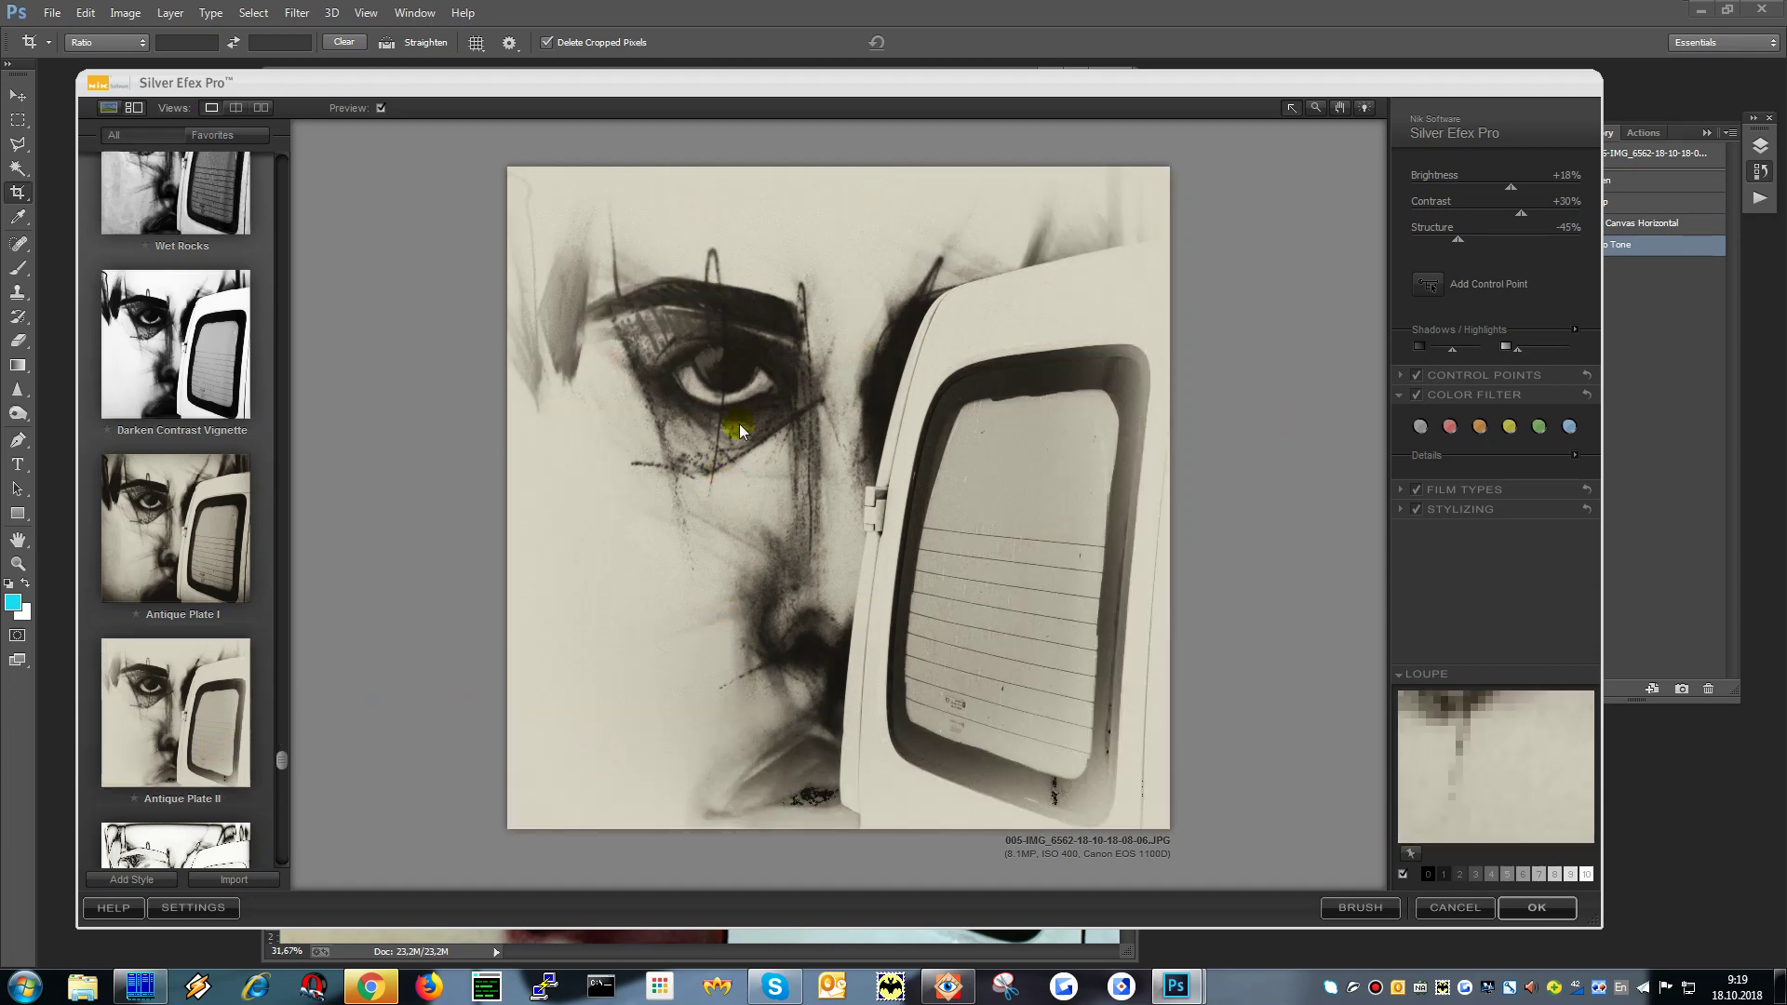
Step: Expand the stylizing vignette settings and set the vignette amount to +20% on the Antique Plate II look
click(1401, 490)
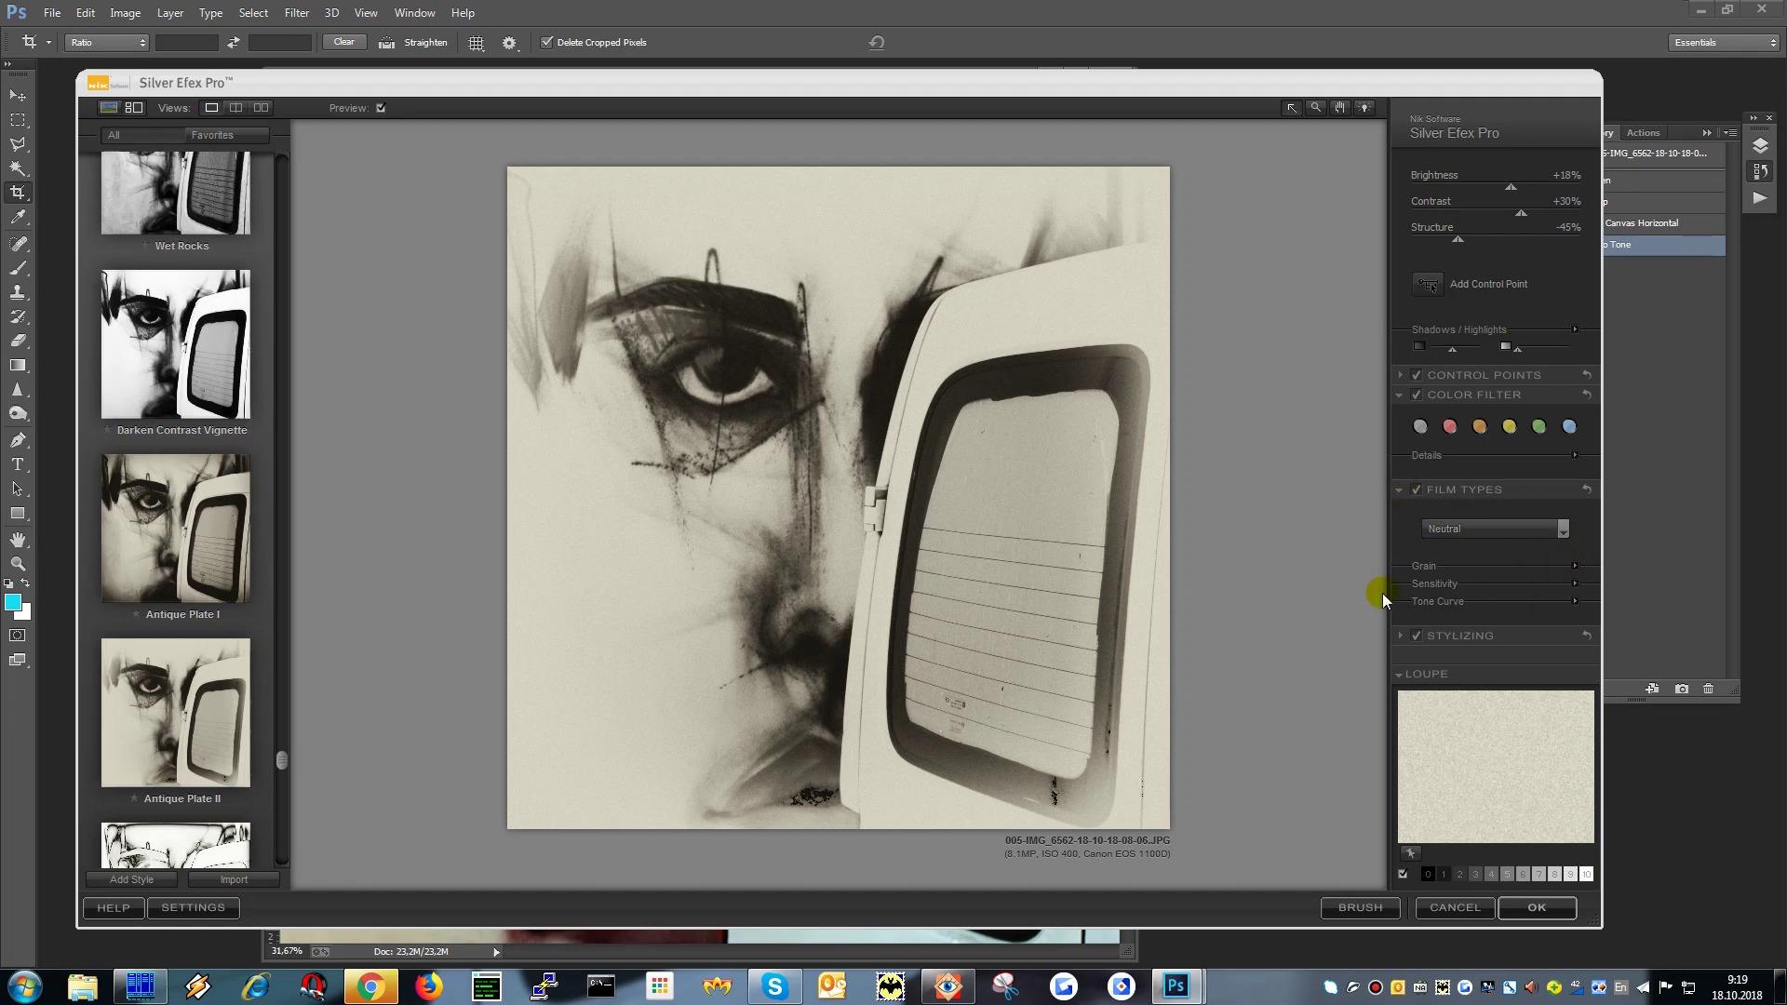
click(1400, 637)
scroll(1593, 567, down, 1)
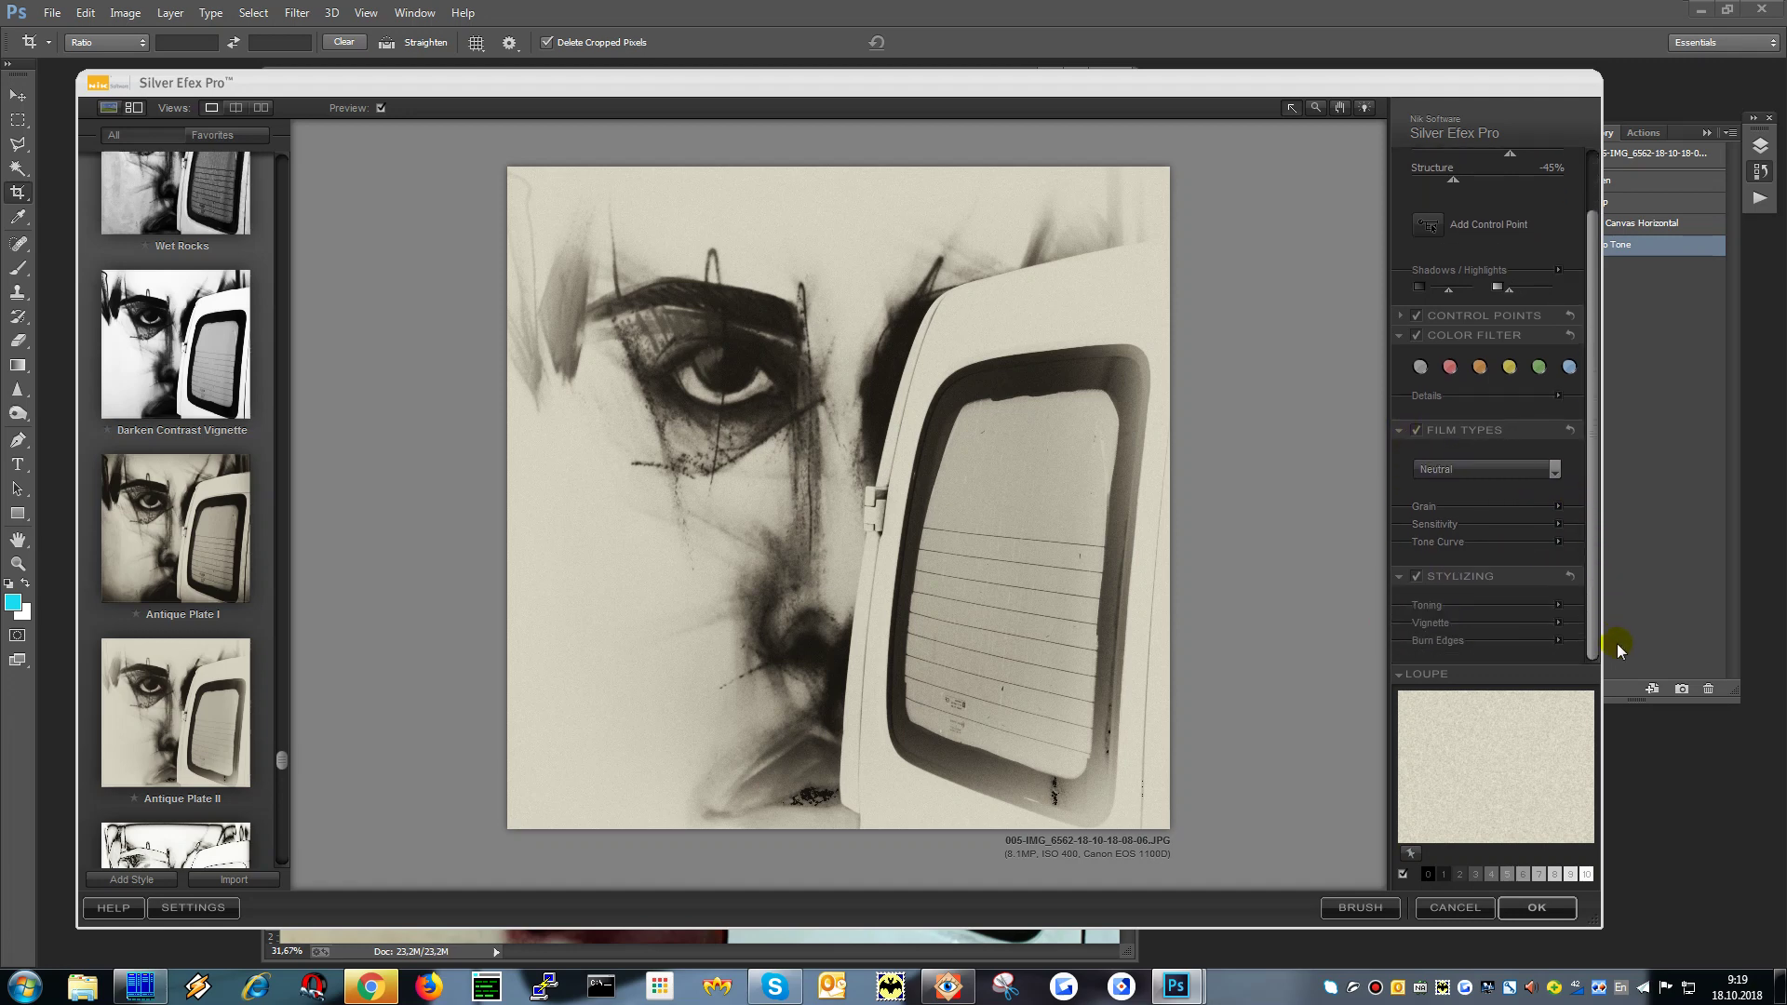
click(1561, 626)
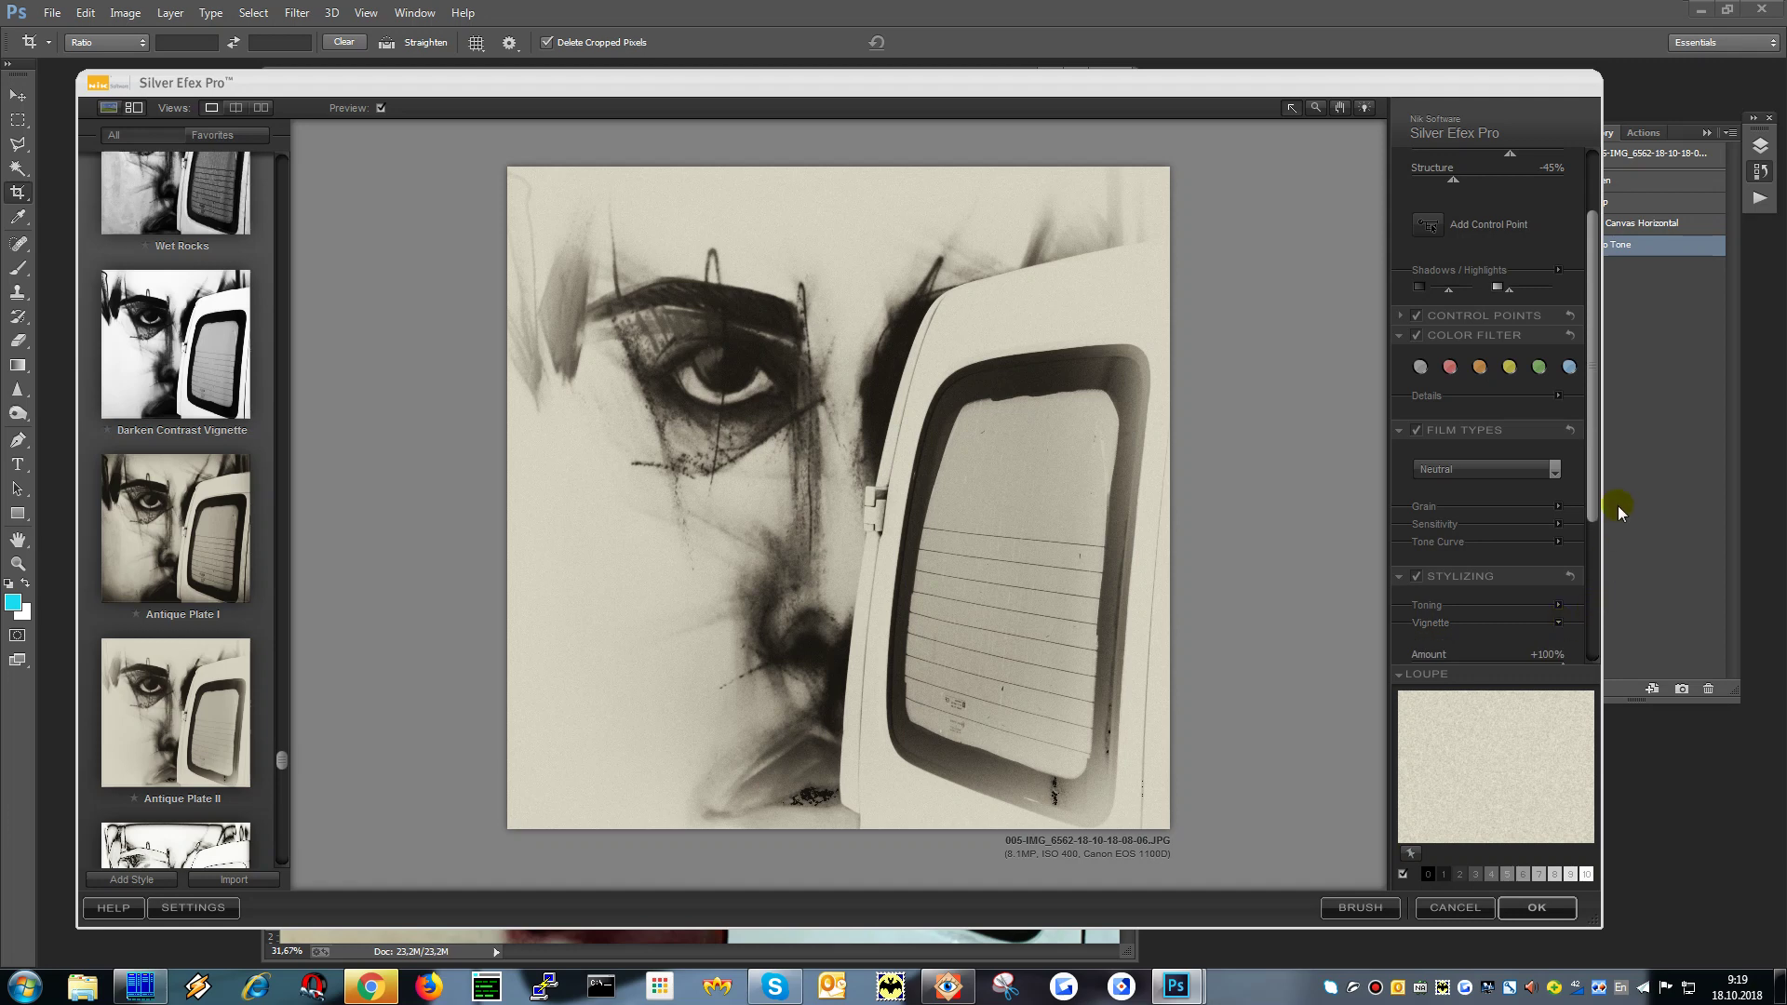
drag(1595, 499, 1593, 633)
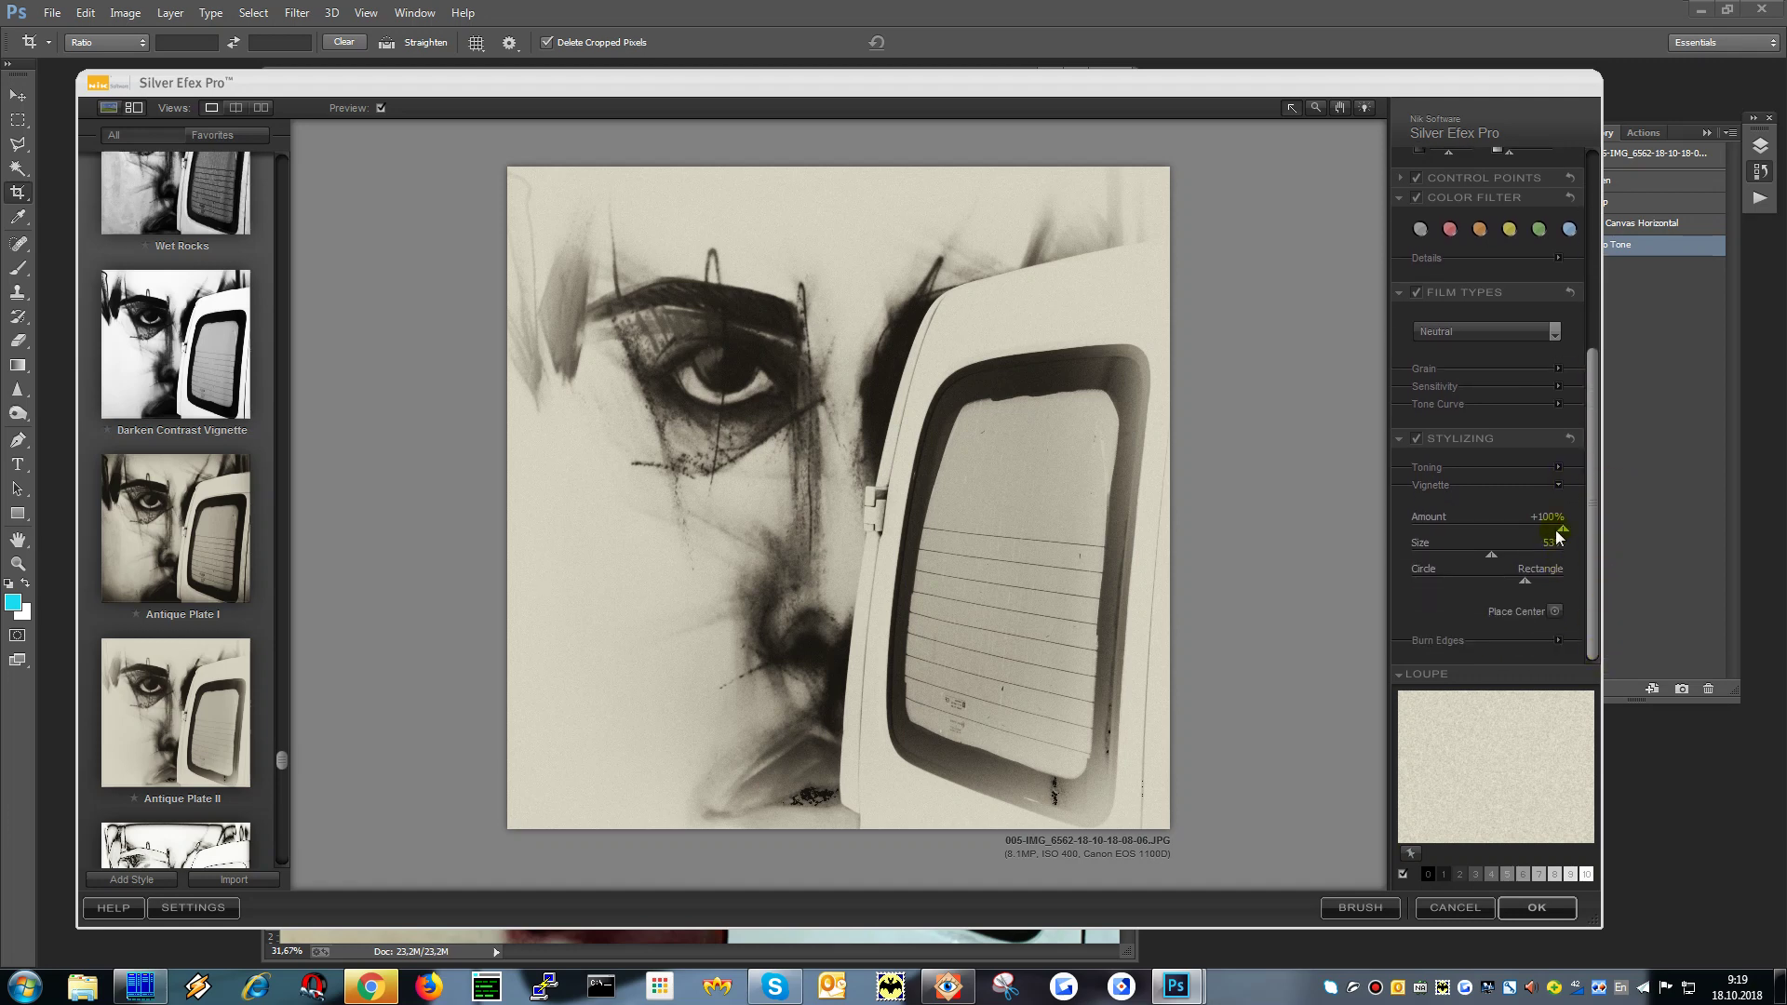
drag(1563, 536, 1500, 538)
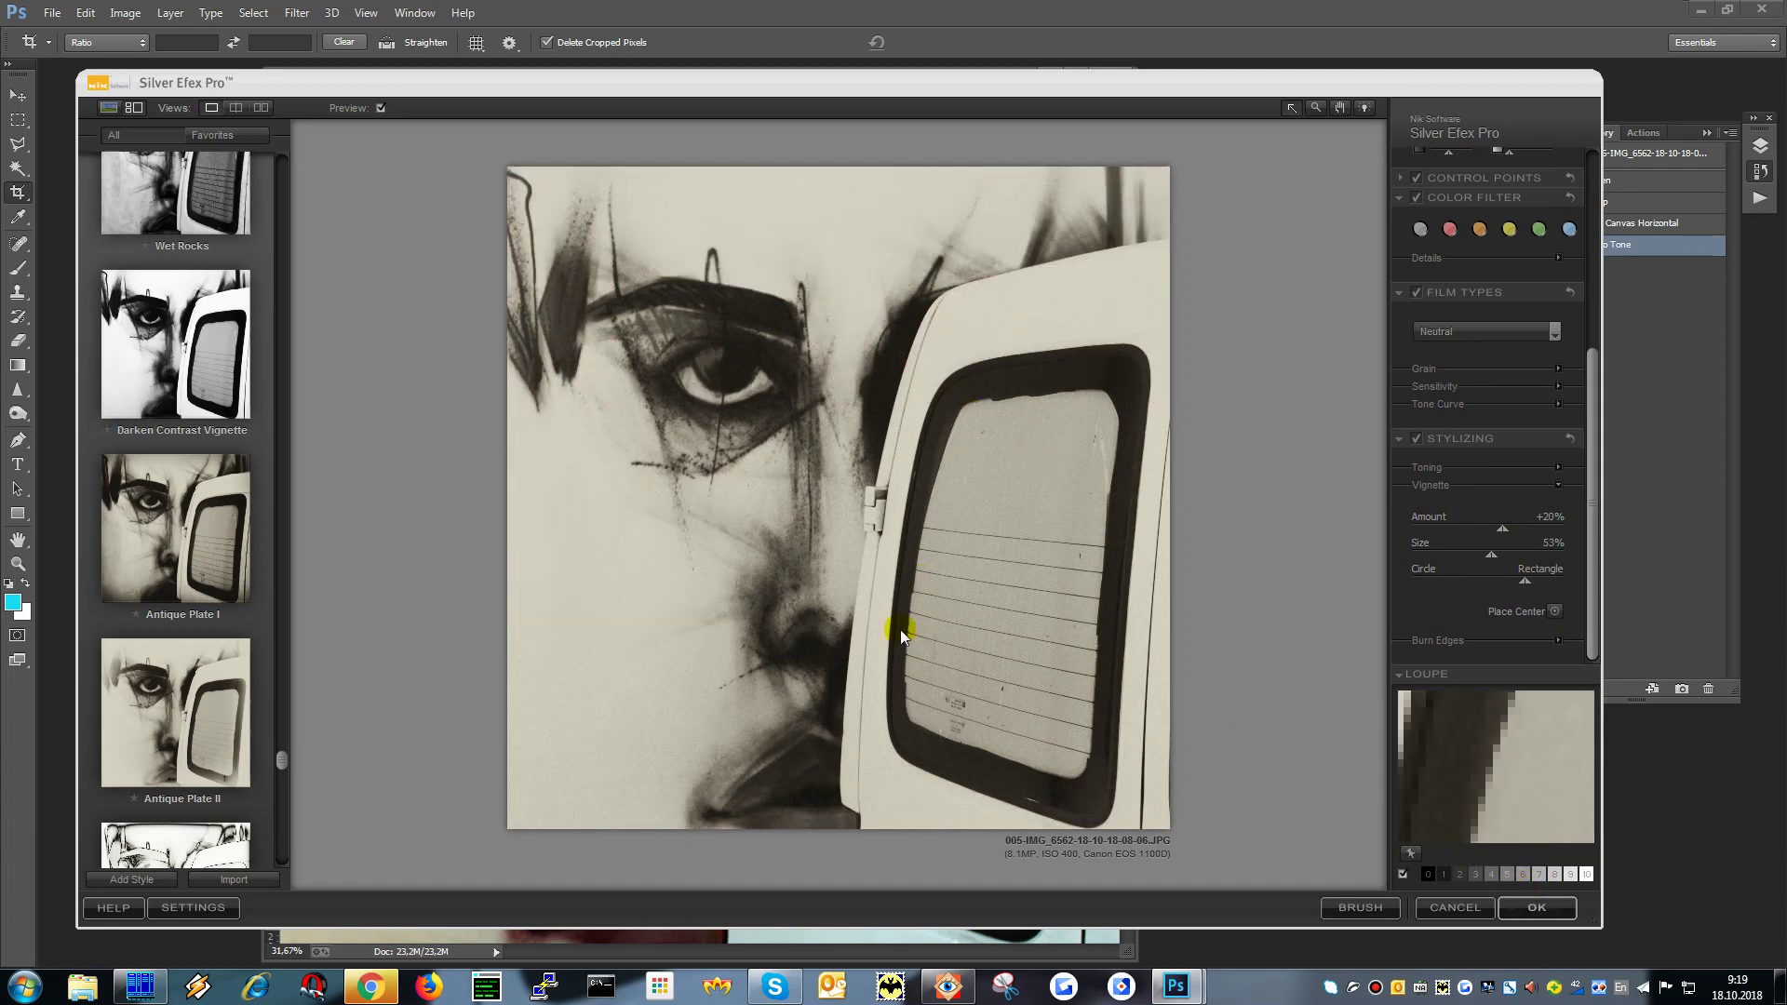
Step: Apply the Antique Plate I preset and set its vignette amount to -6%
click(177, 551)
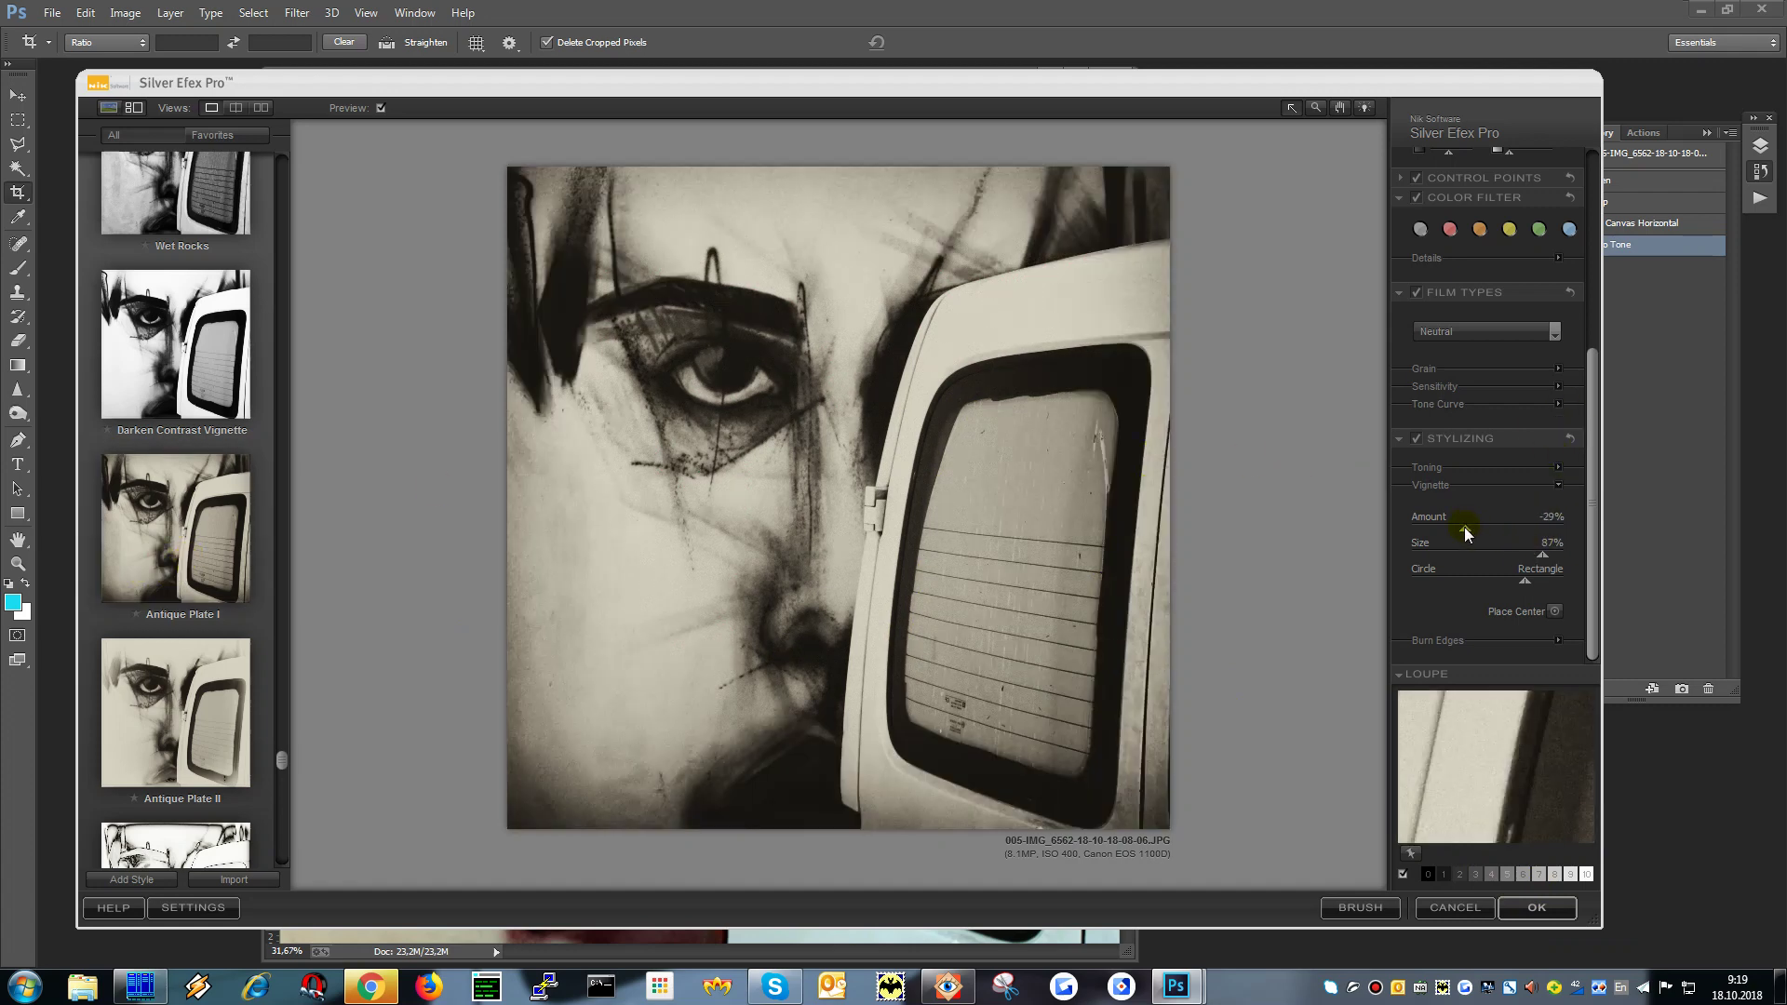
drag(1498, 527, 1512, 530)
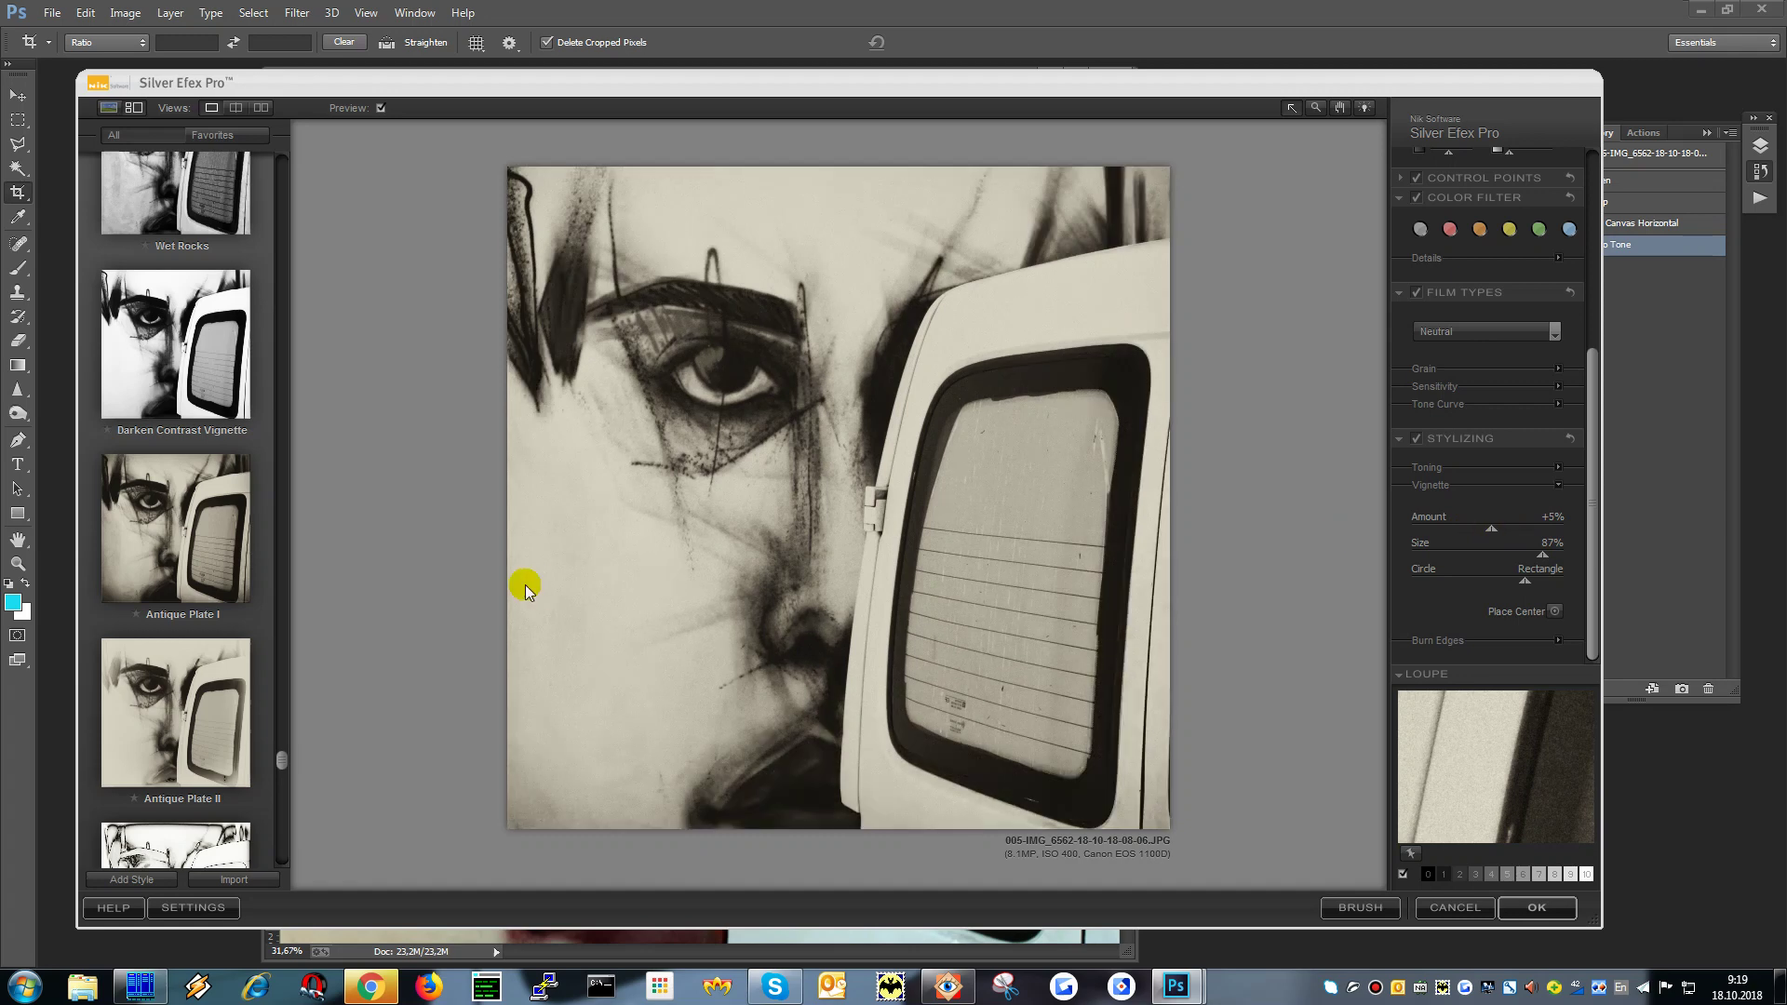
mouse_move(1491, 530)
mouse_down()
mouse_move(1465, 530)
mouse_move(1510, 529)
mouse_move(1485, 528)
mouse_up()
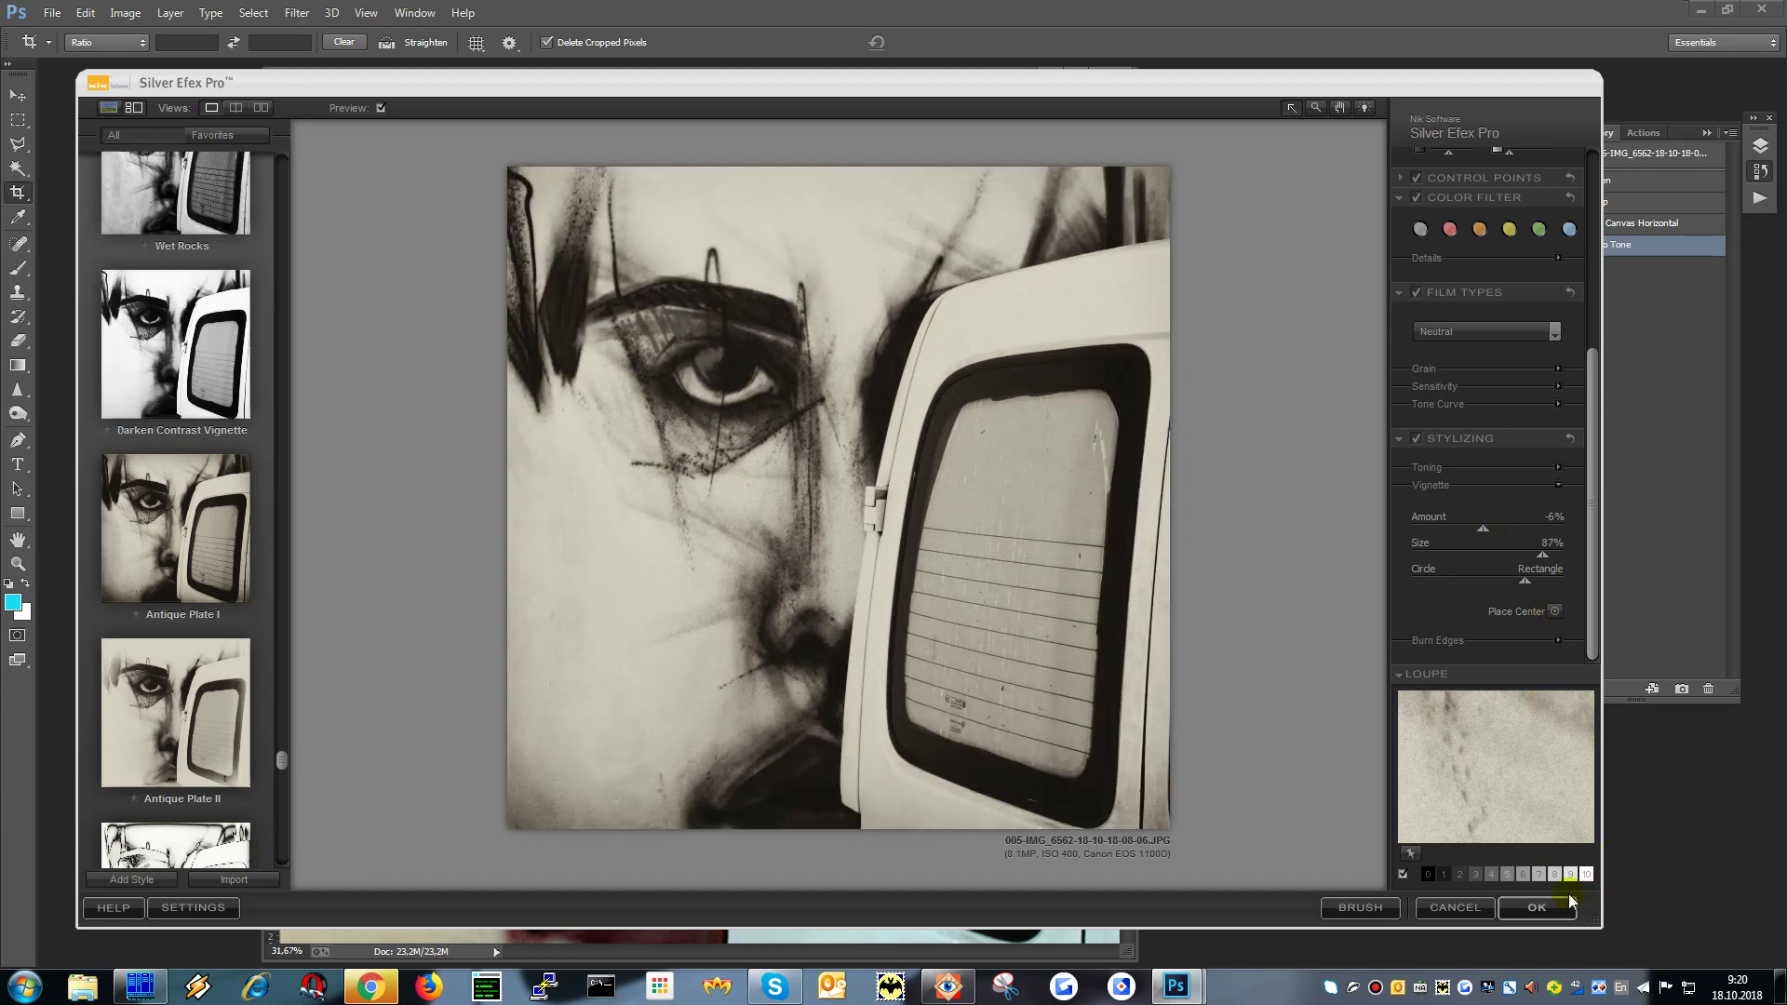
Step: Confirm the Silver Efex Pro conversion so it is applied to the photo as a separate layer
click(1563, 904)
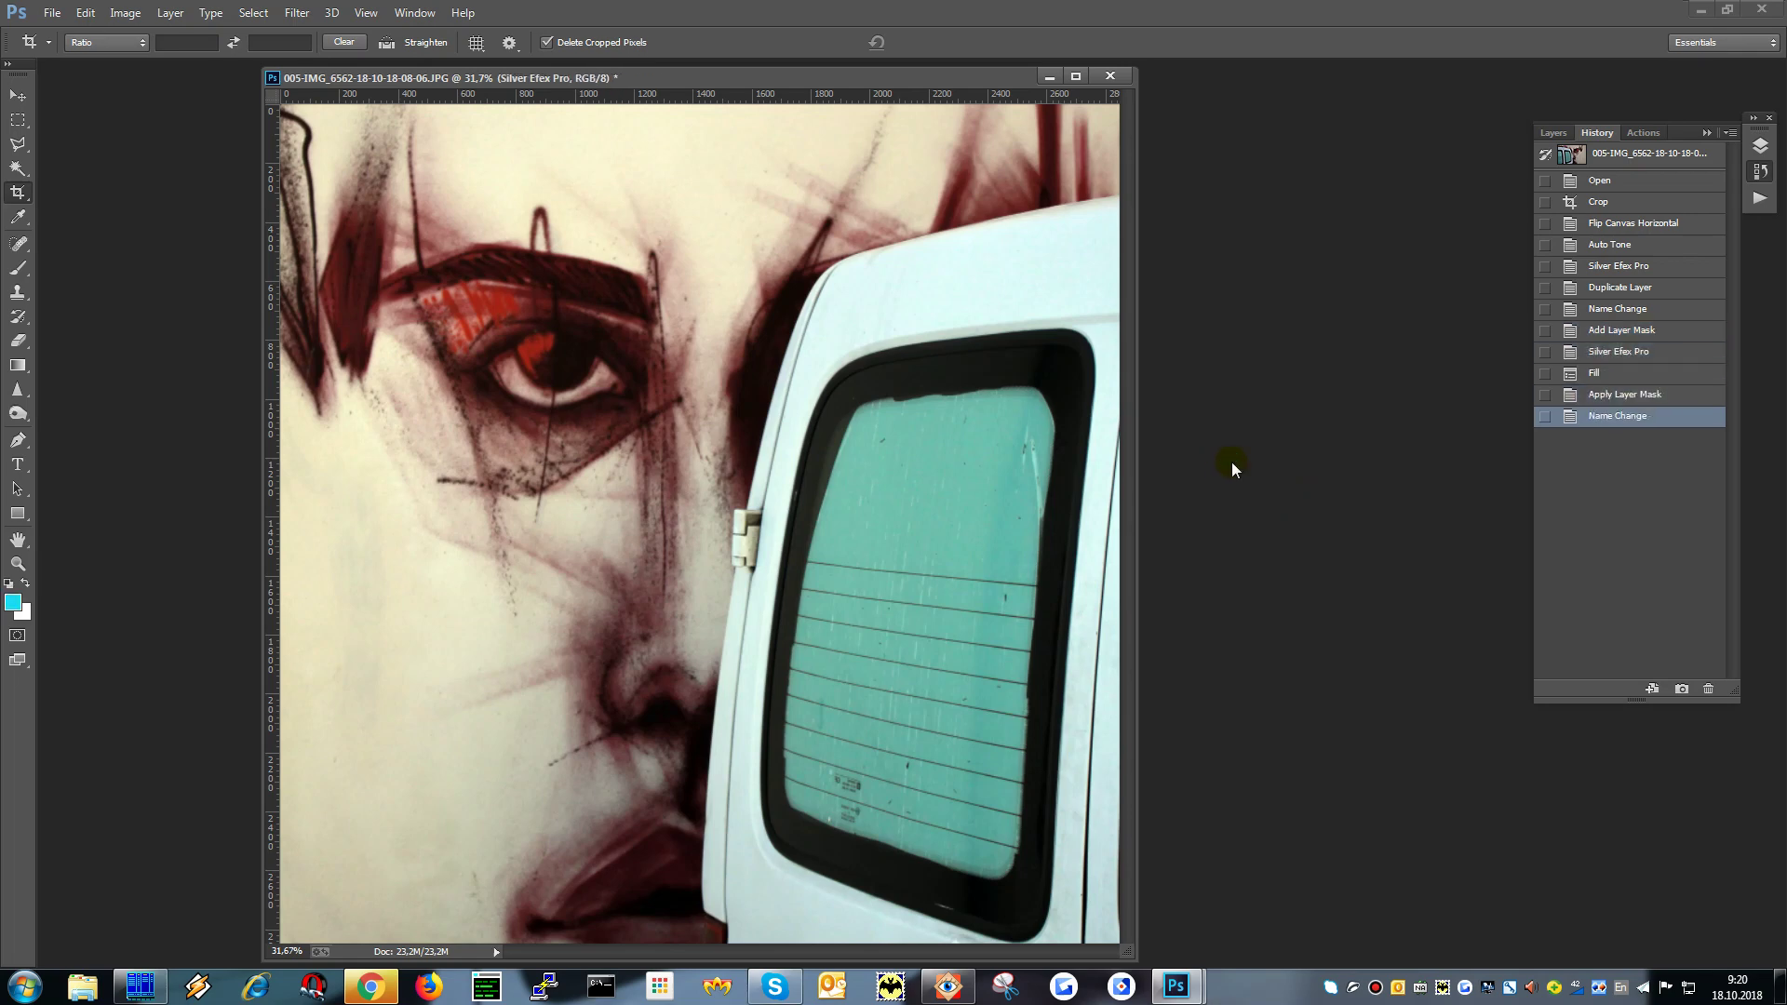
key(ctrl+minus)
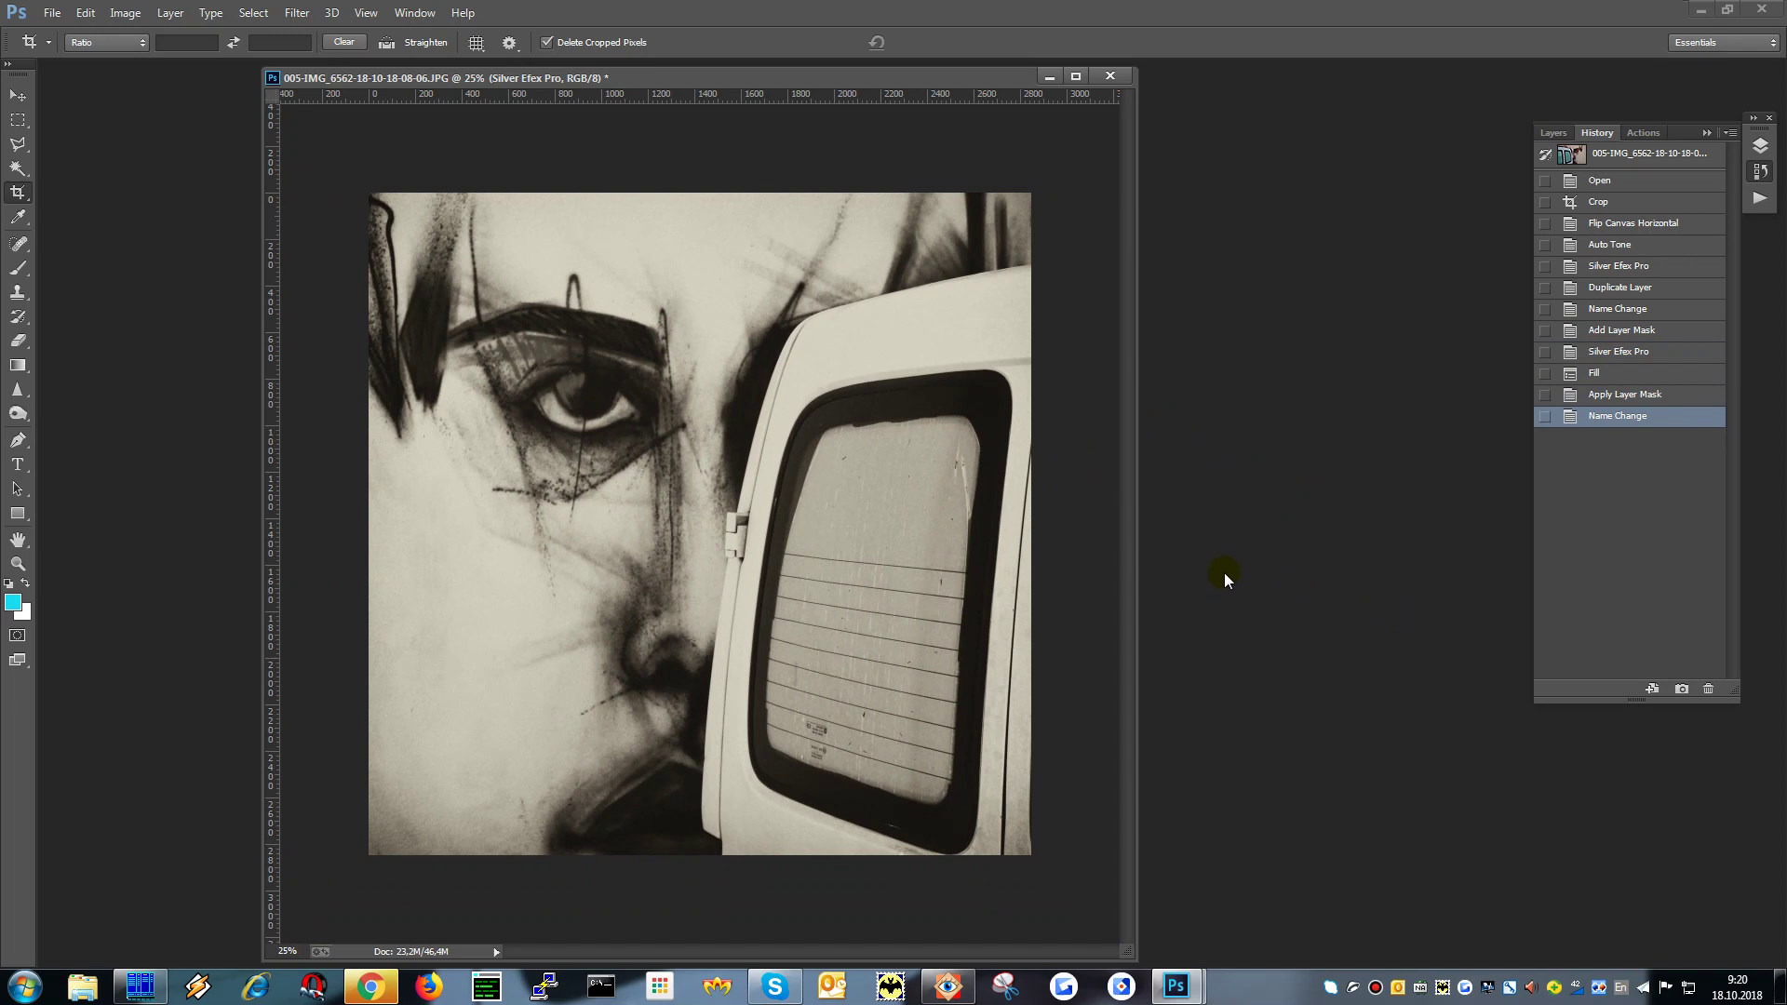
click(296, 13)
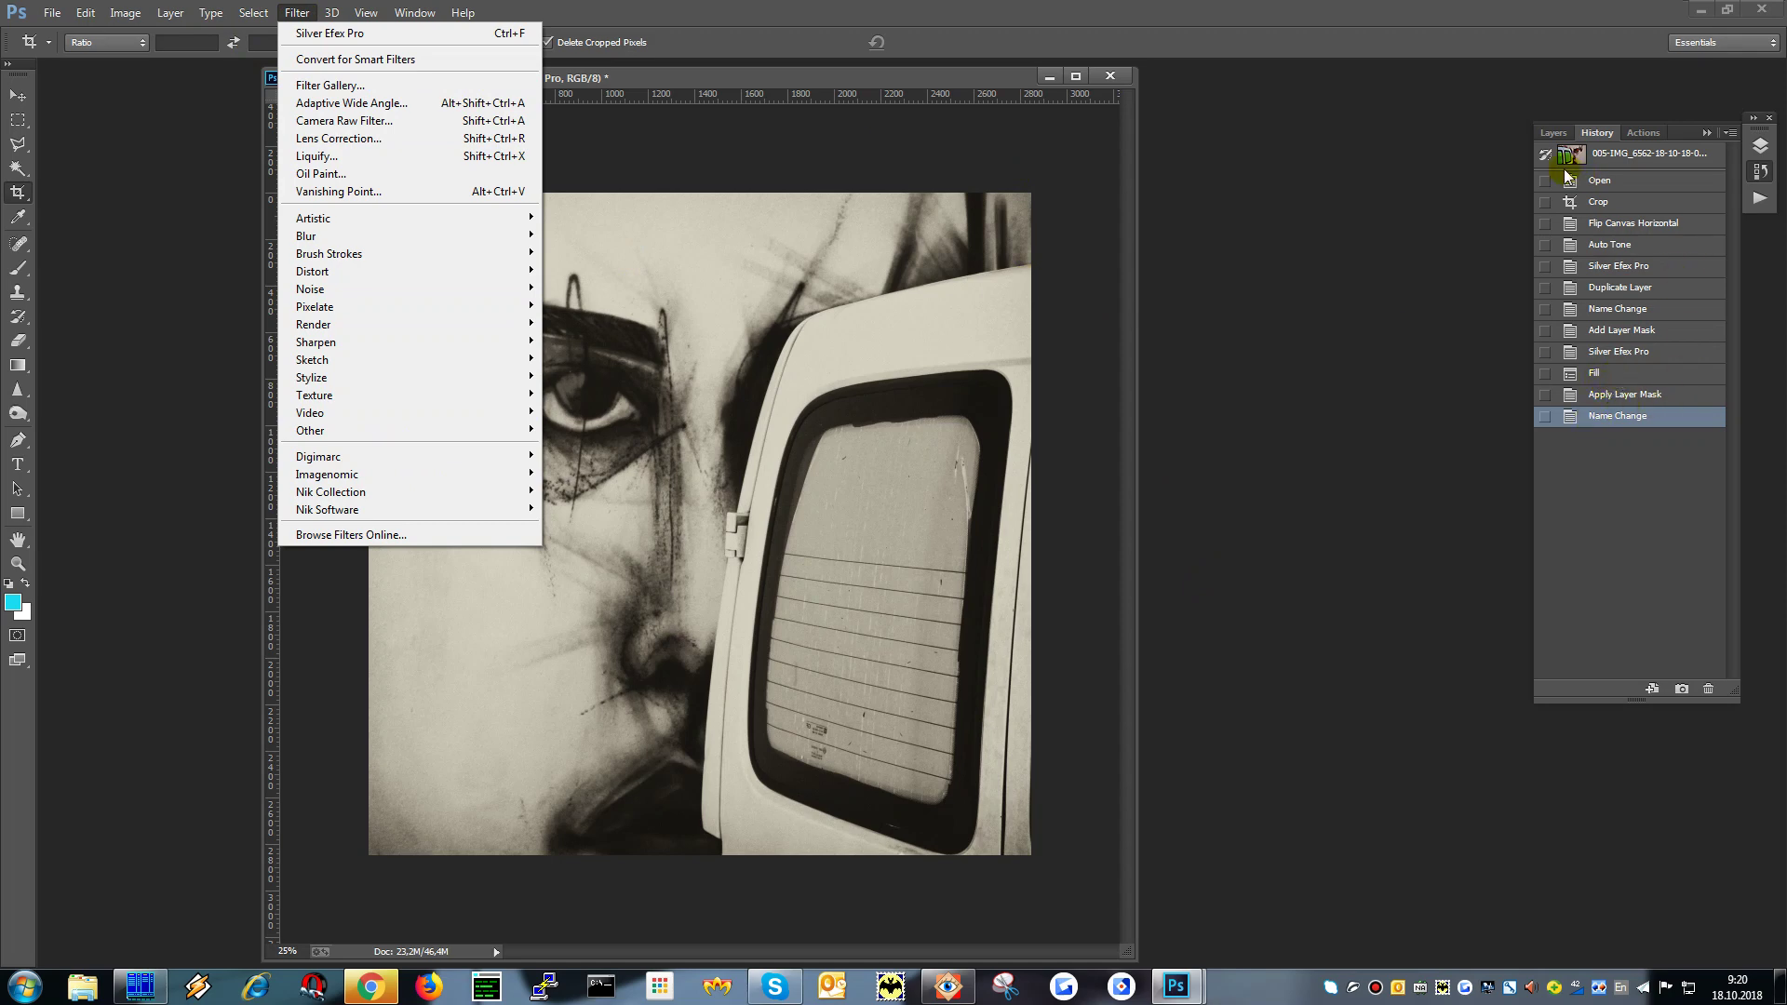
Step: Hide the Silver Efex Pro layer and make the Background layer active
click(1558, 135)
click(1559, 136)
click(1547, 239)
click(1624, 276)
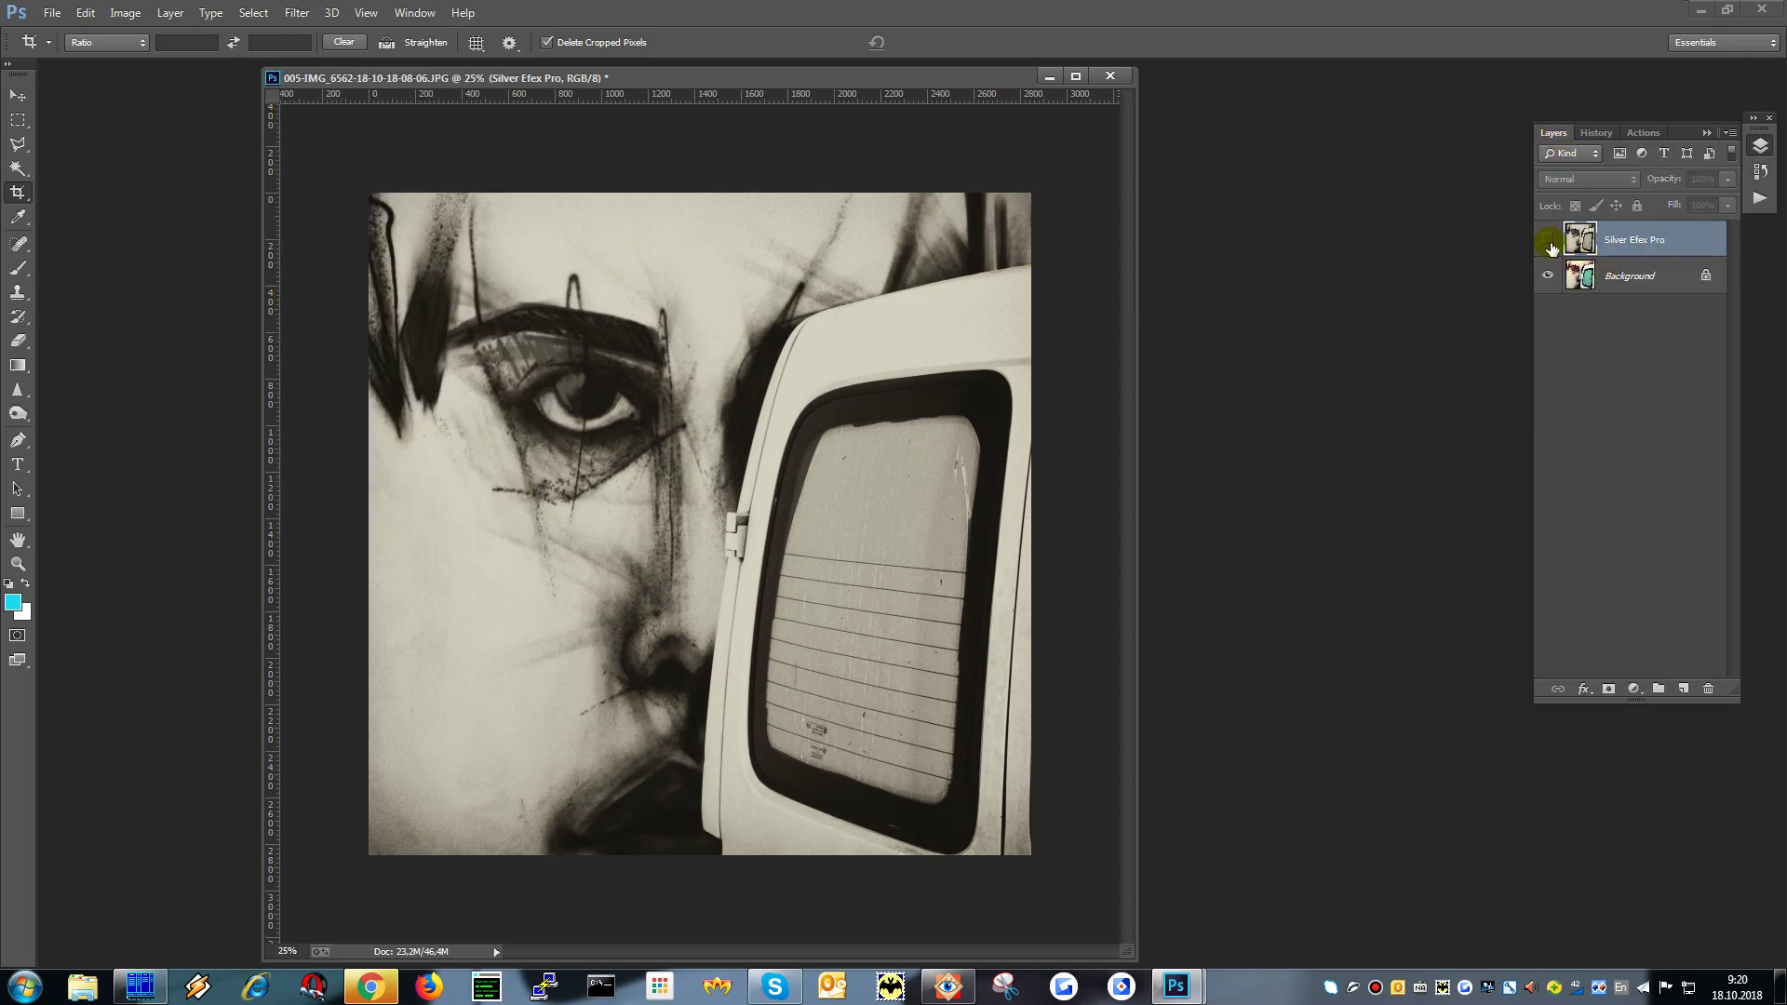
Step: Open the Imagenomic RealGrain filter on the Background layer
click(297, 12)
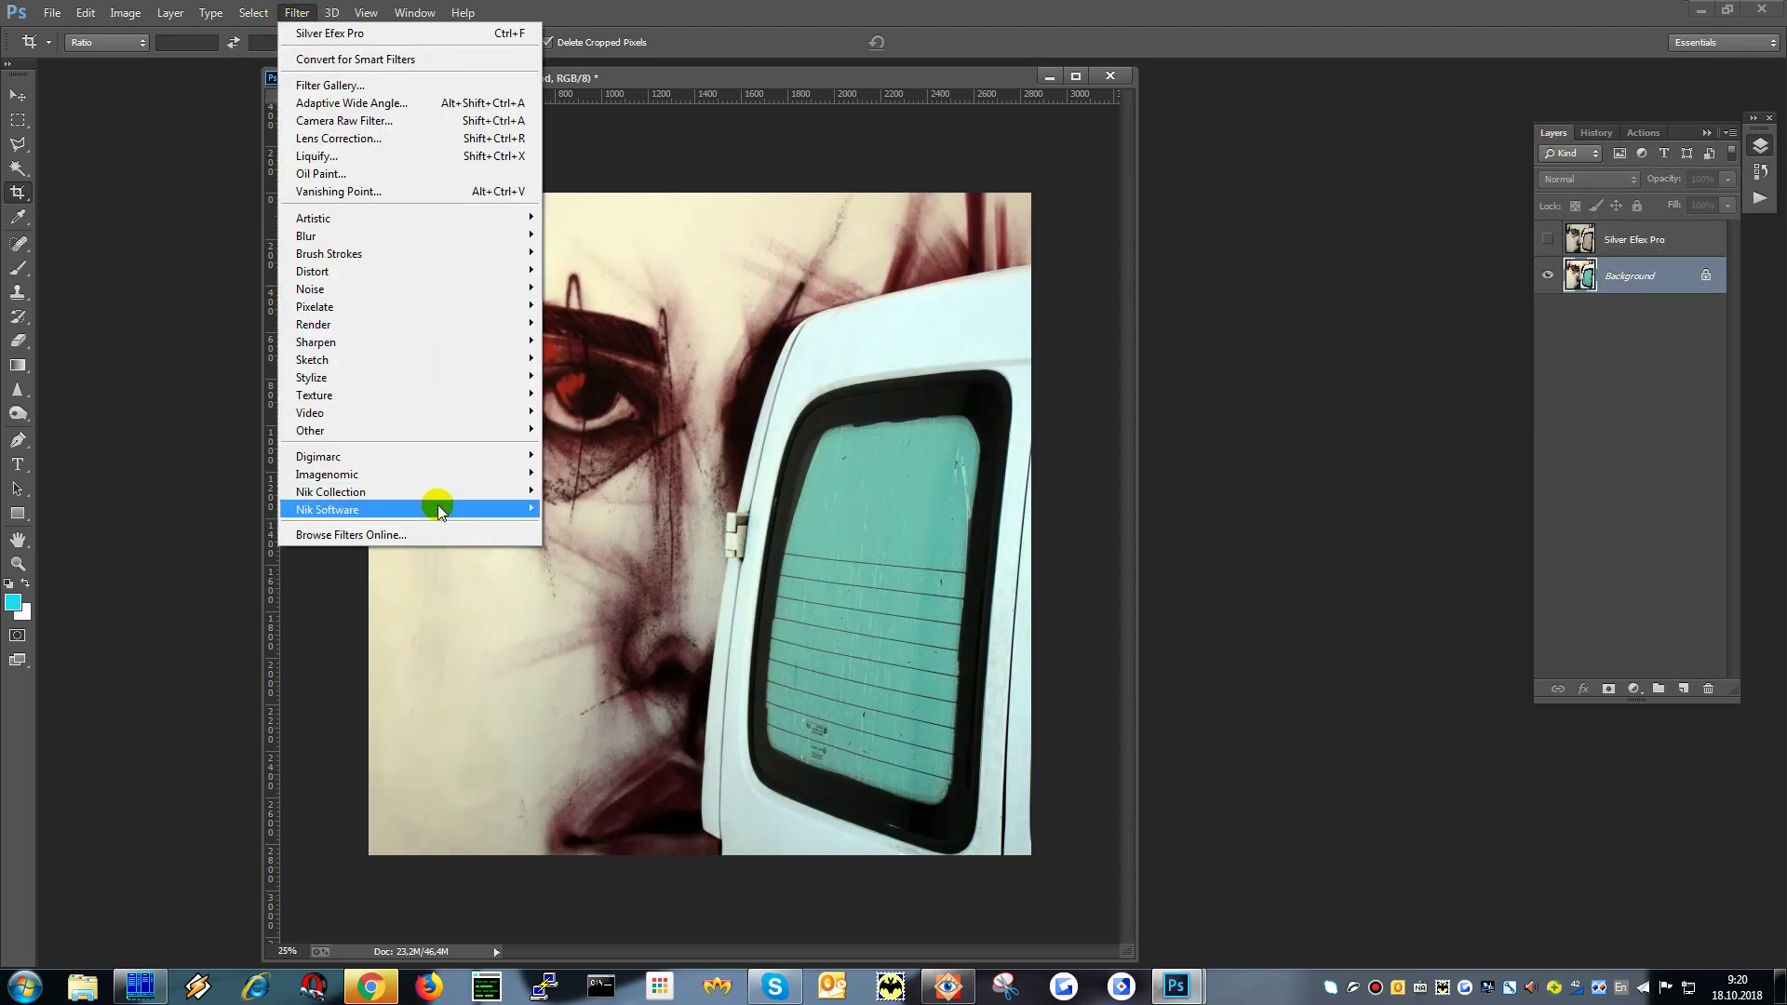
mouse_move(430, 519)
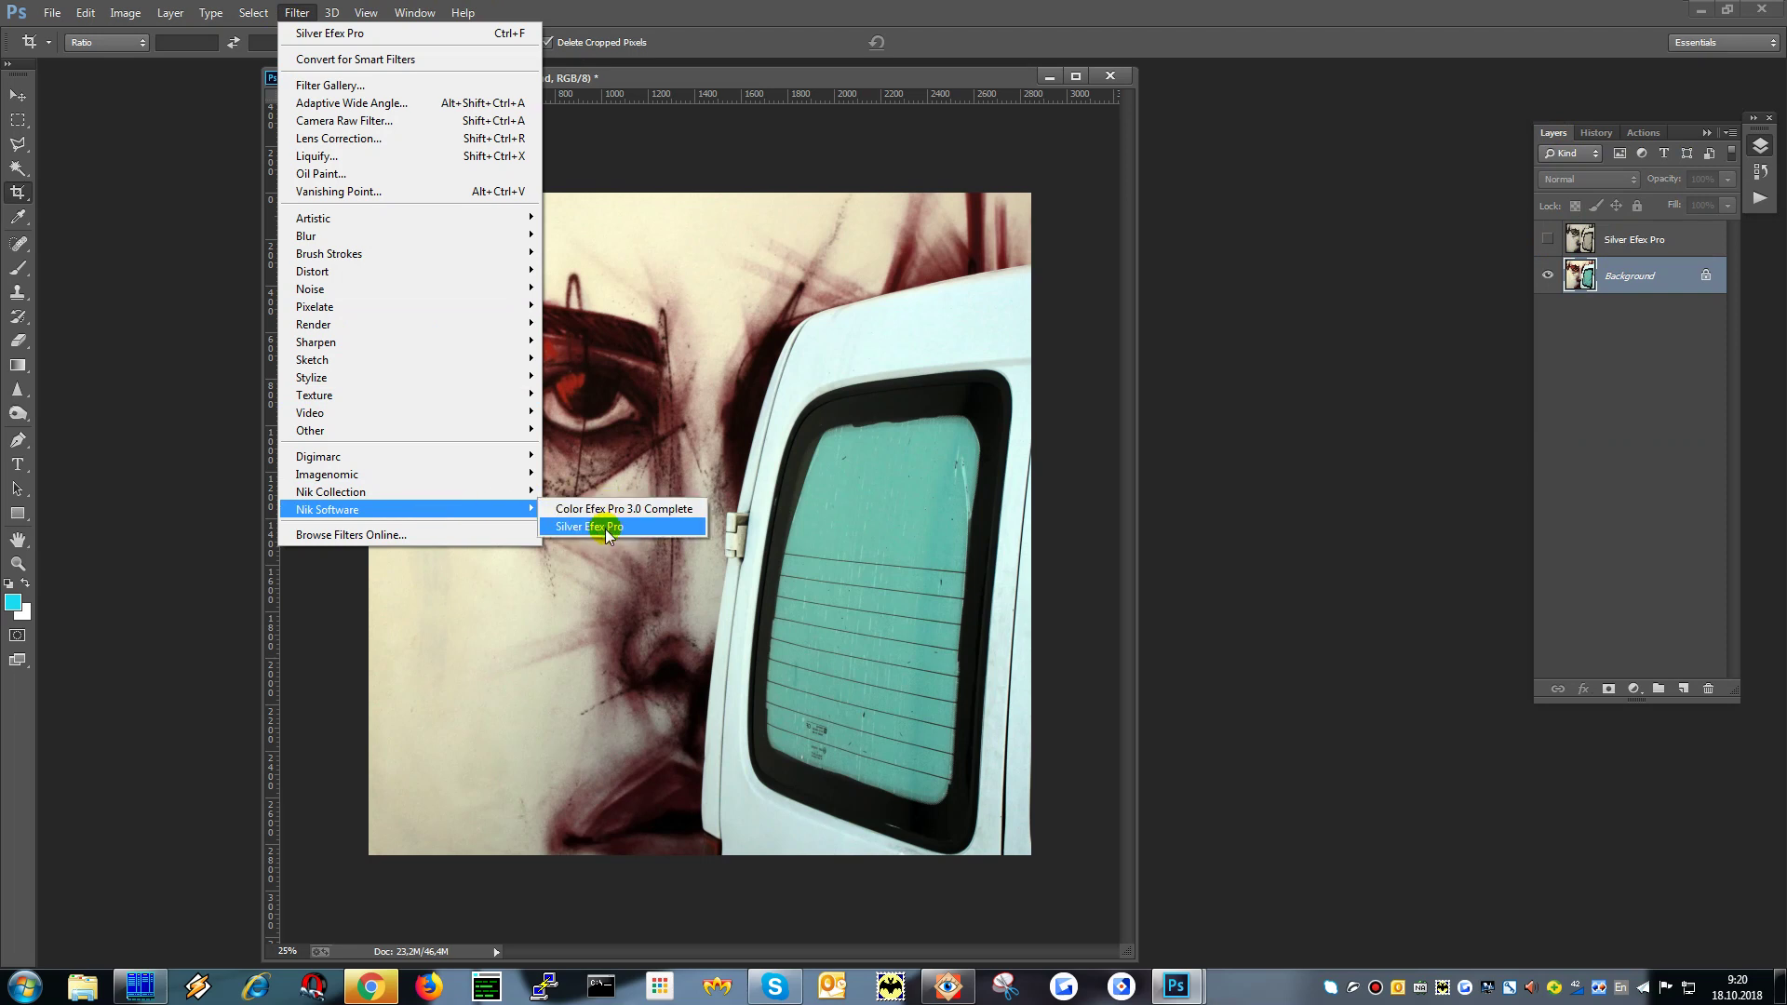
mouse_move(351, 499)
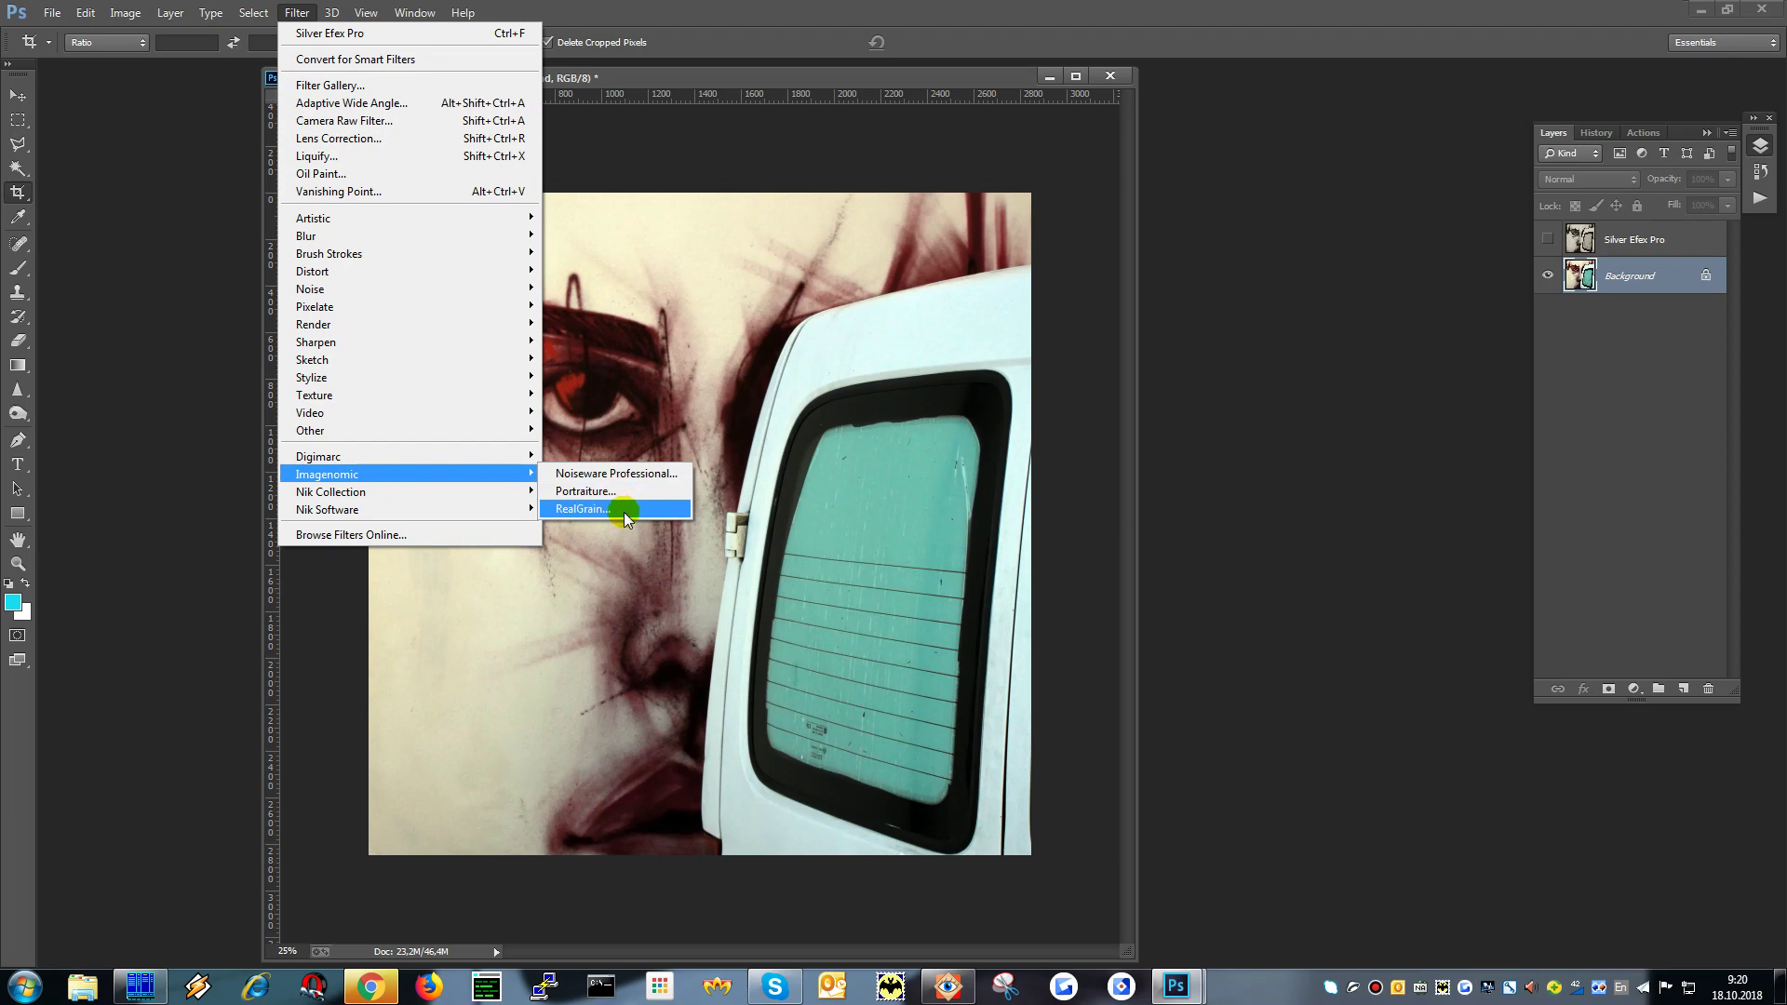
click(593, 512)
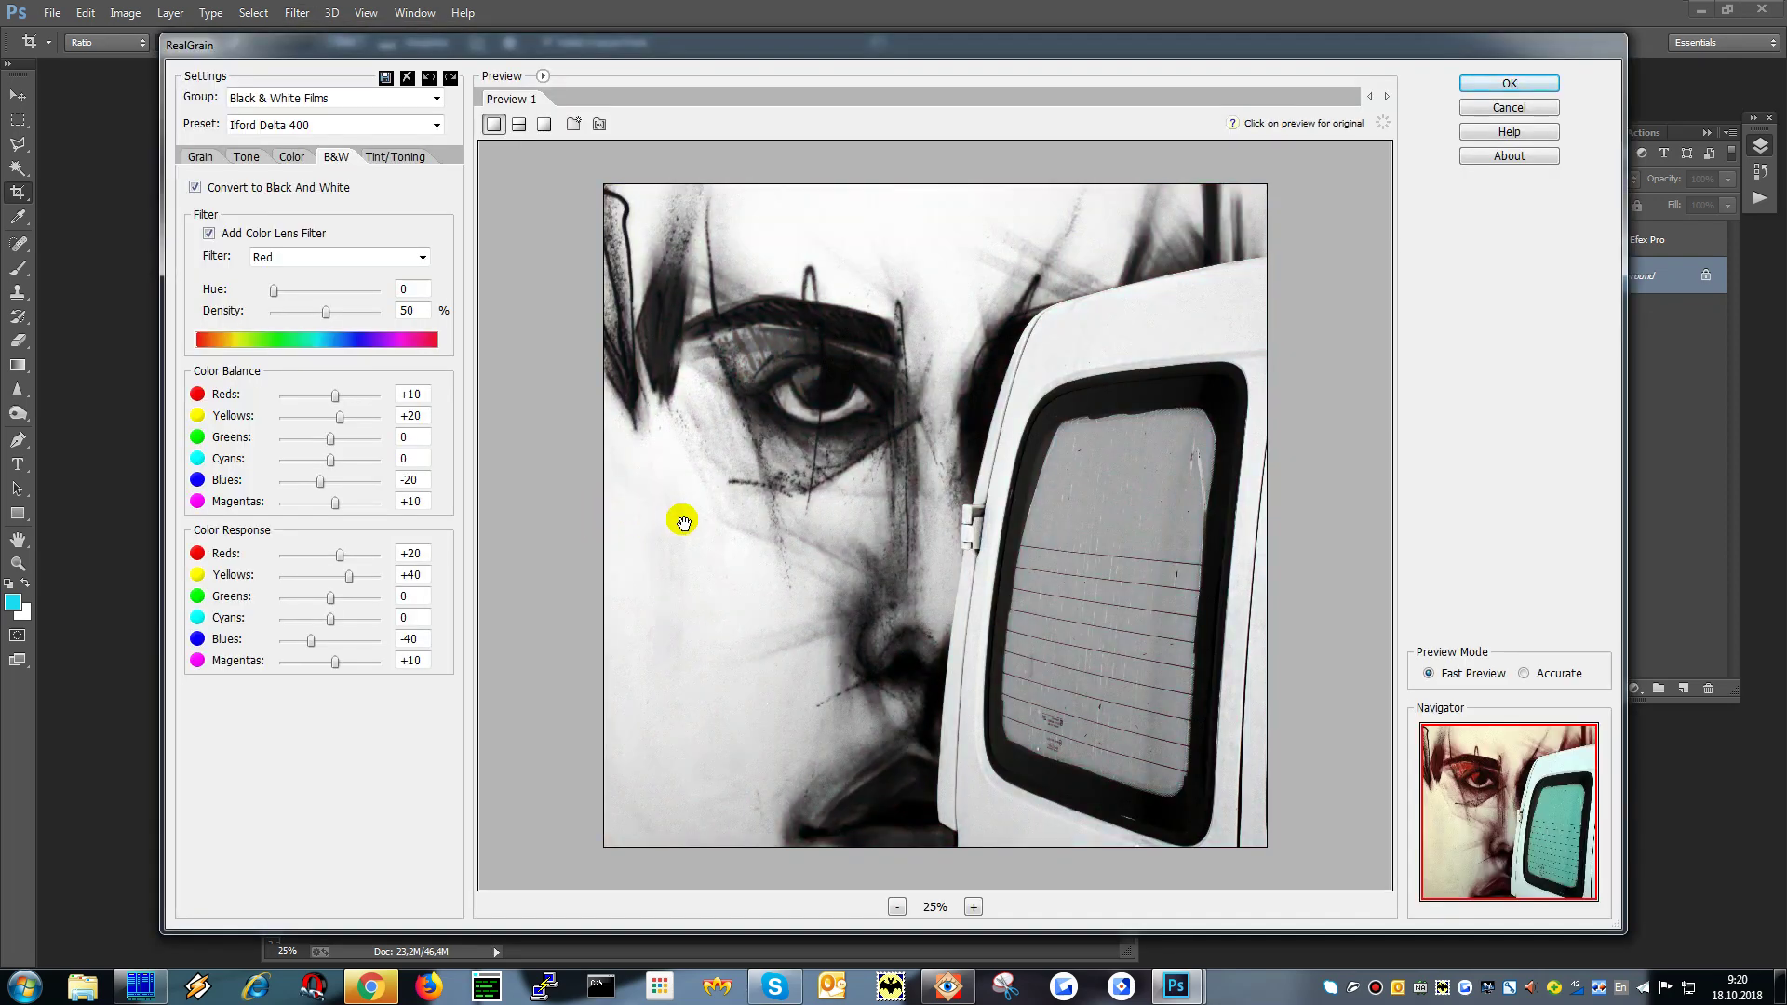
Step: Try the Fujifilm Neopan 100 Acros, Fujifilm Neopan 1600 and Ilford Delta 100 film presets on the photo
click(284, 126)
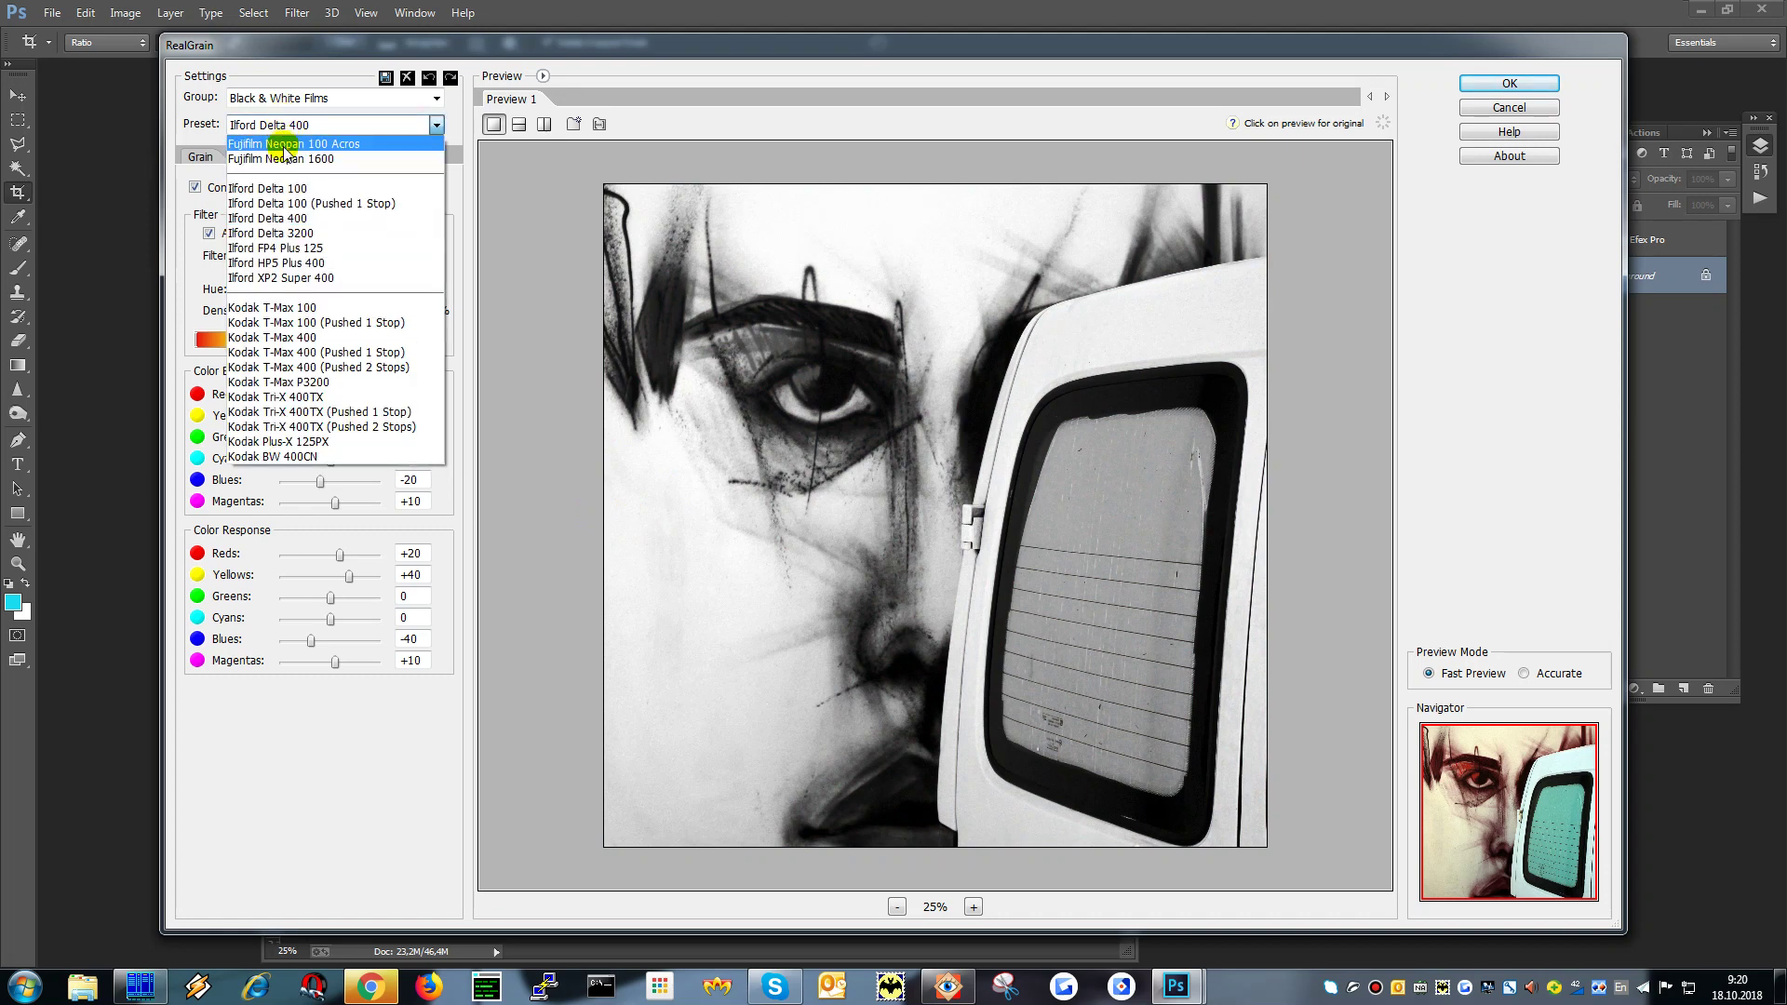
click(284, 144)
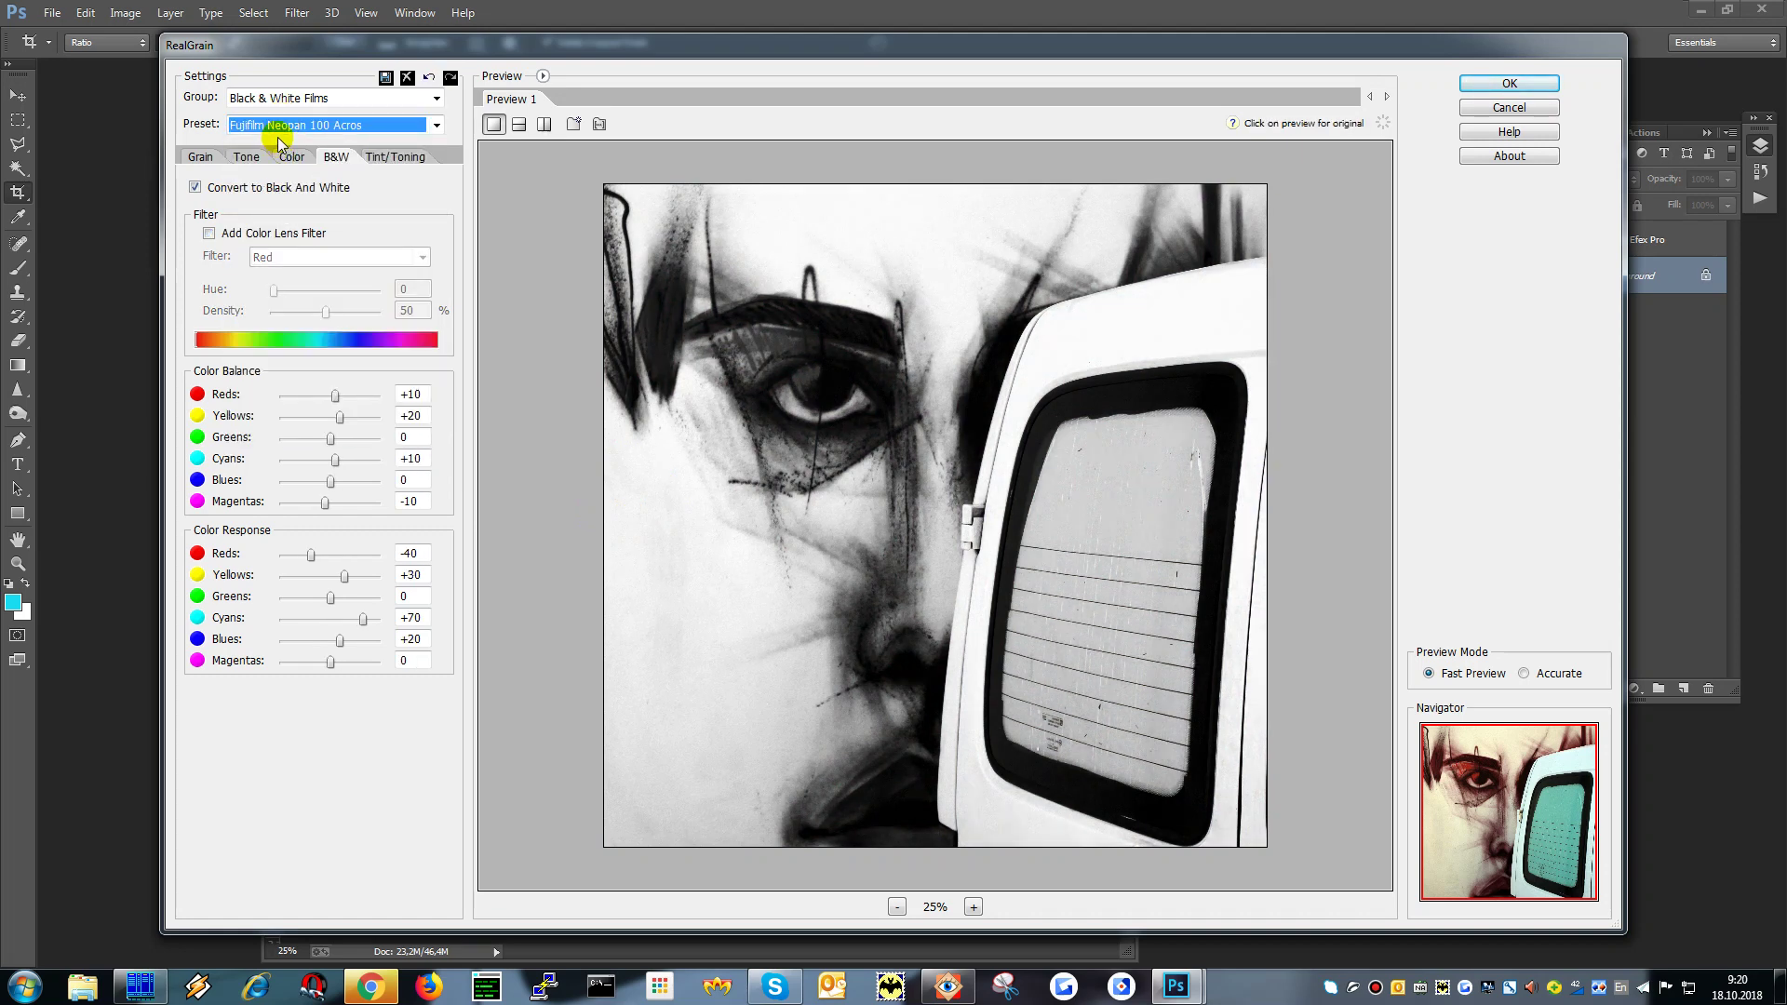
click(275, 130)
click(264, 160)
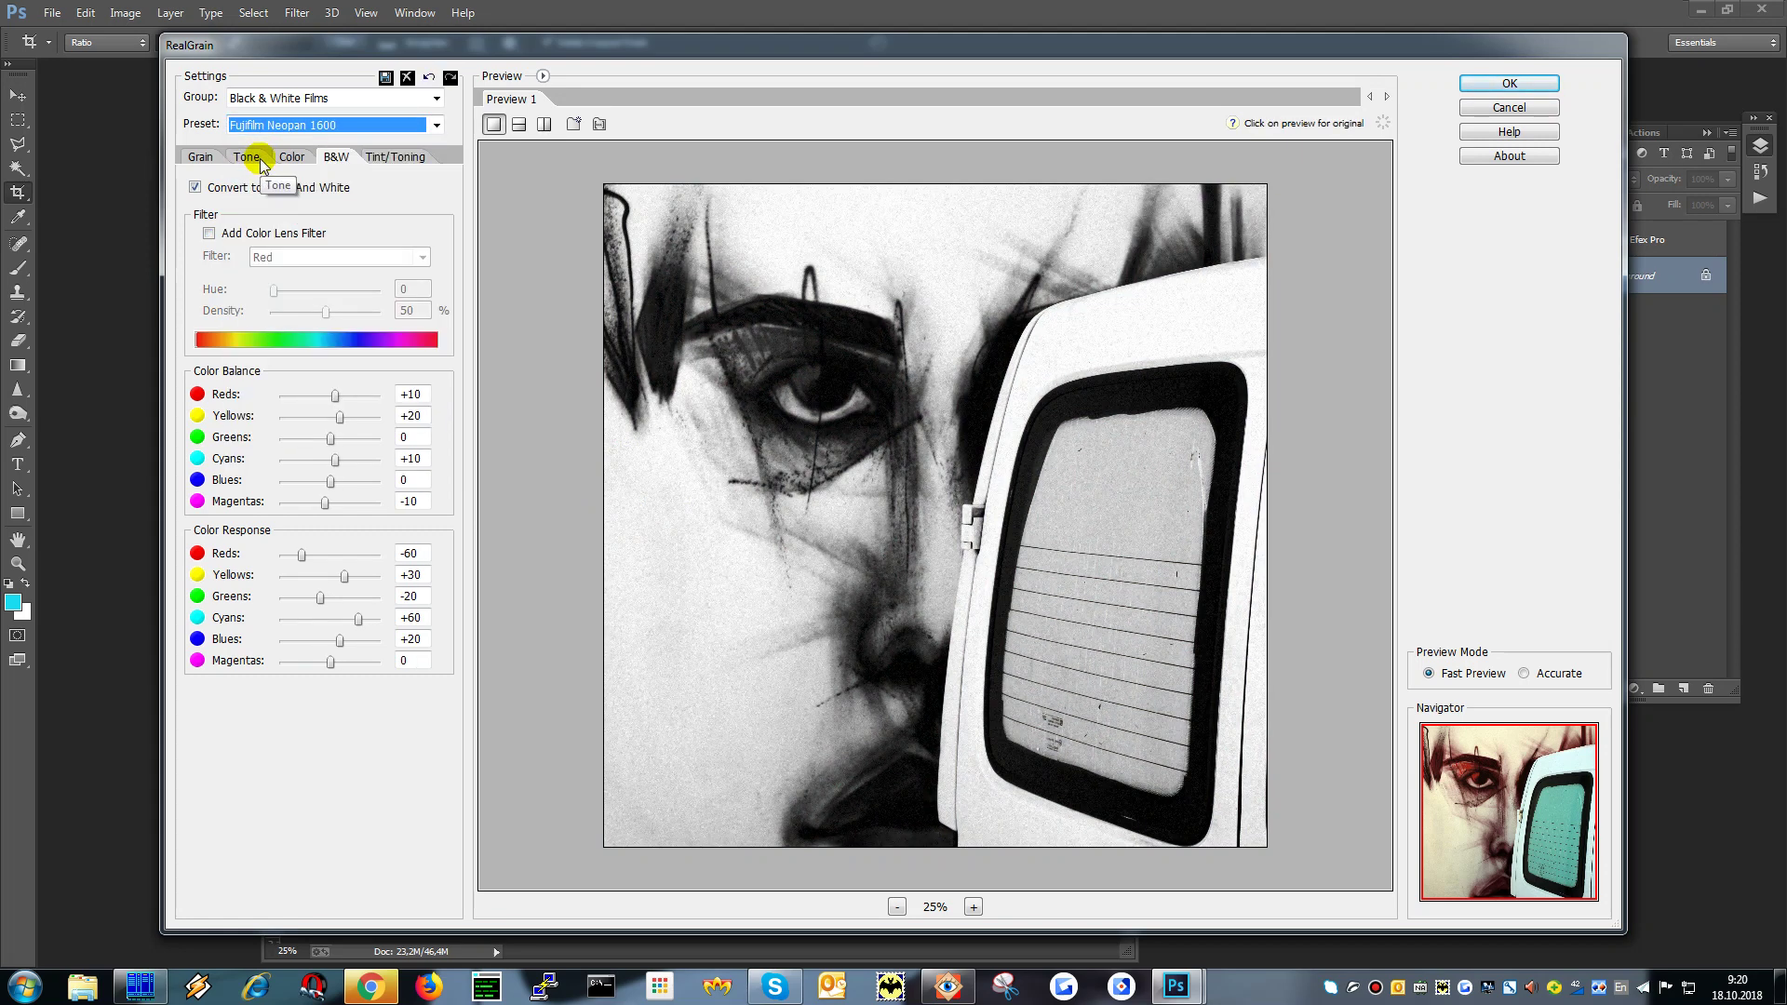
click(268, 130)
click(262, 179)
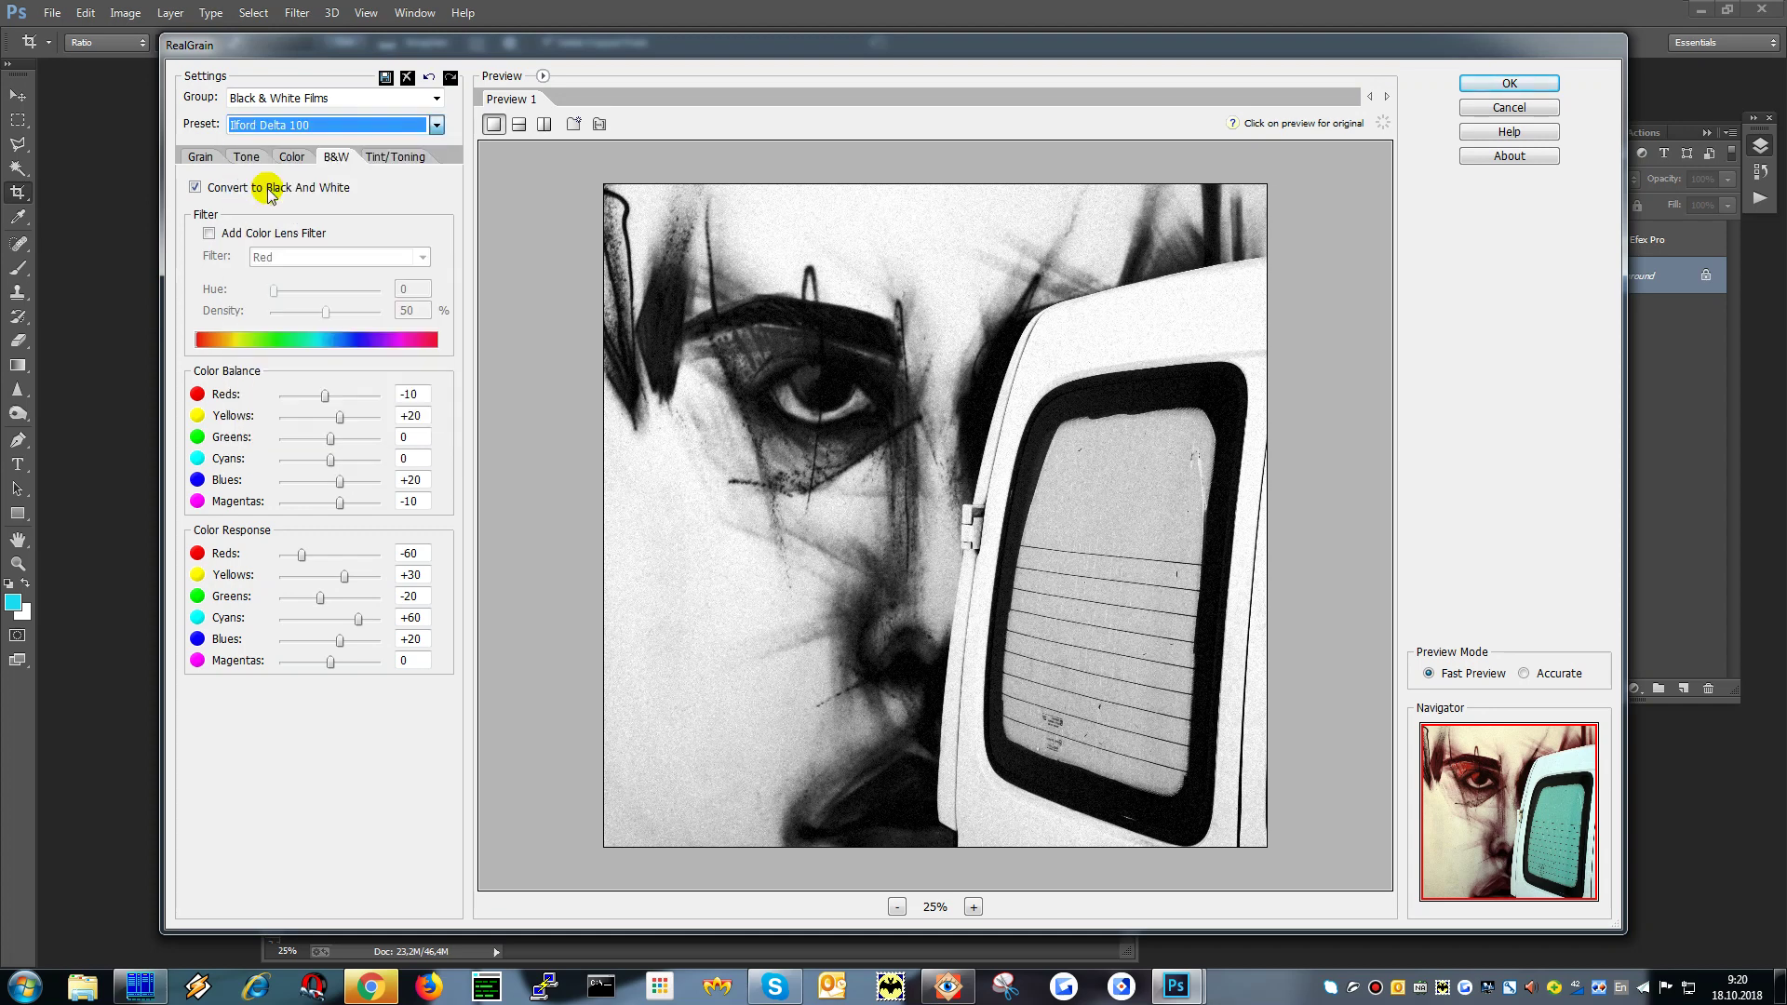
Step: Set the black-and-white film preset to Ilford Delta 400
click(279, 130)
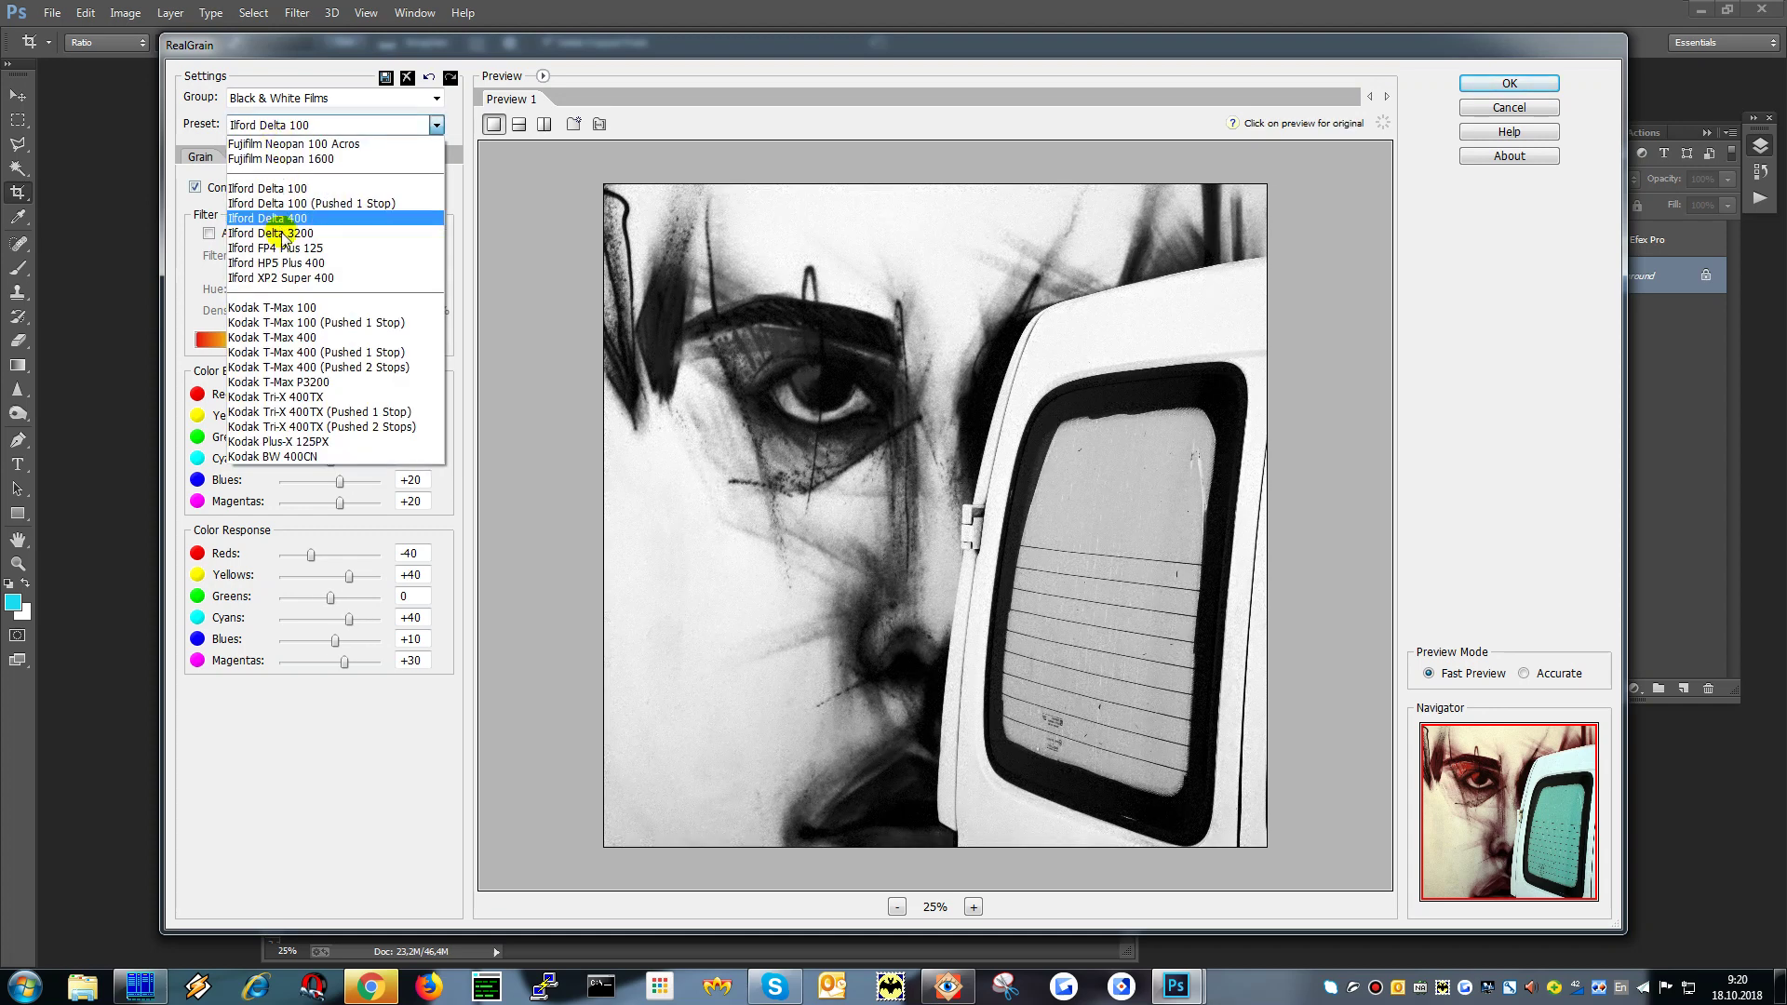
click(273, 220)
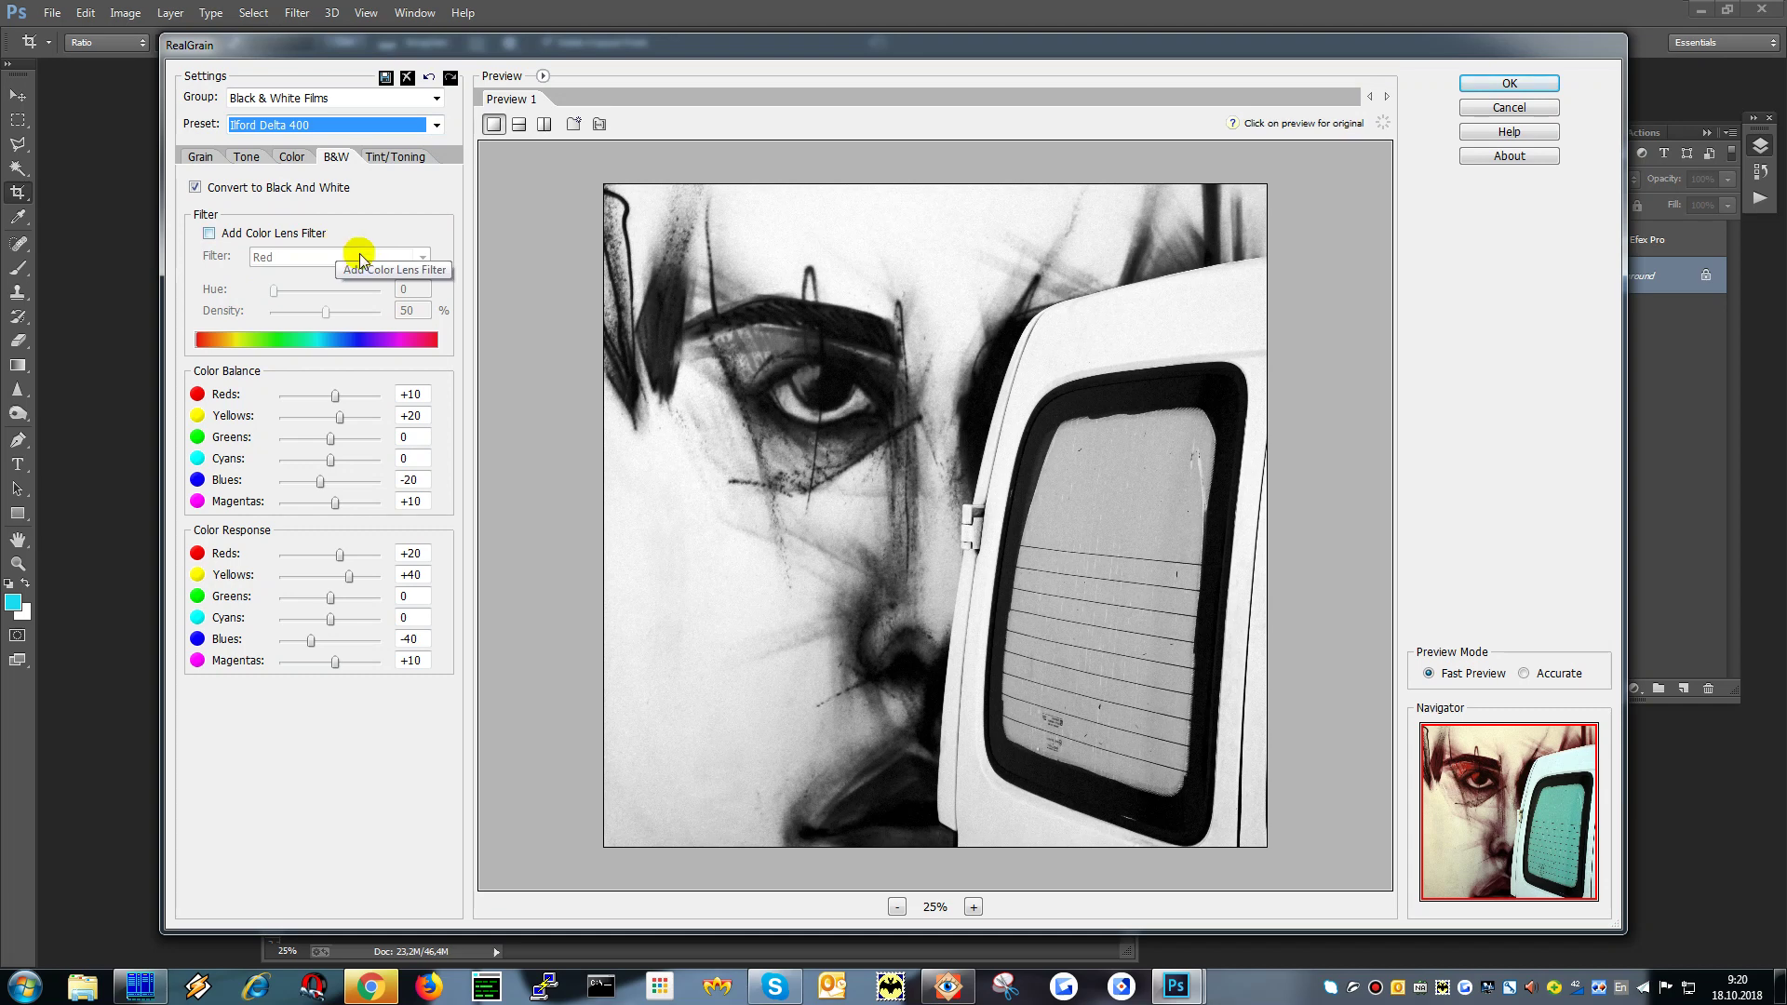
click(307, 125)
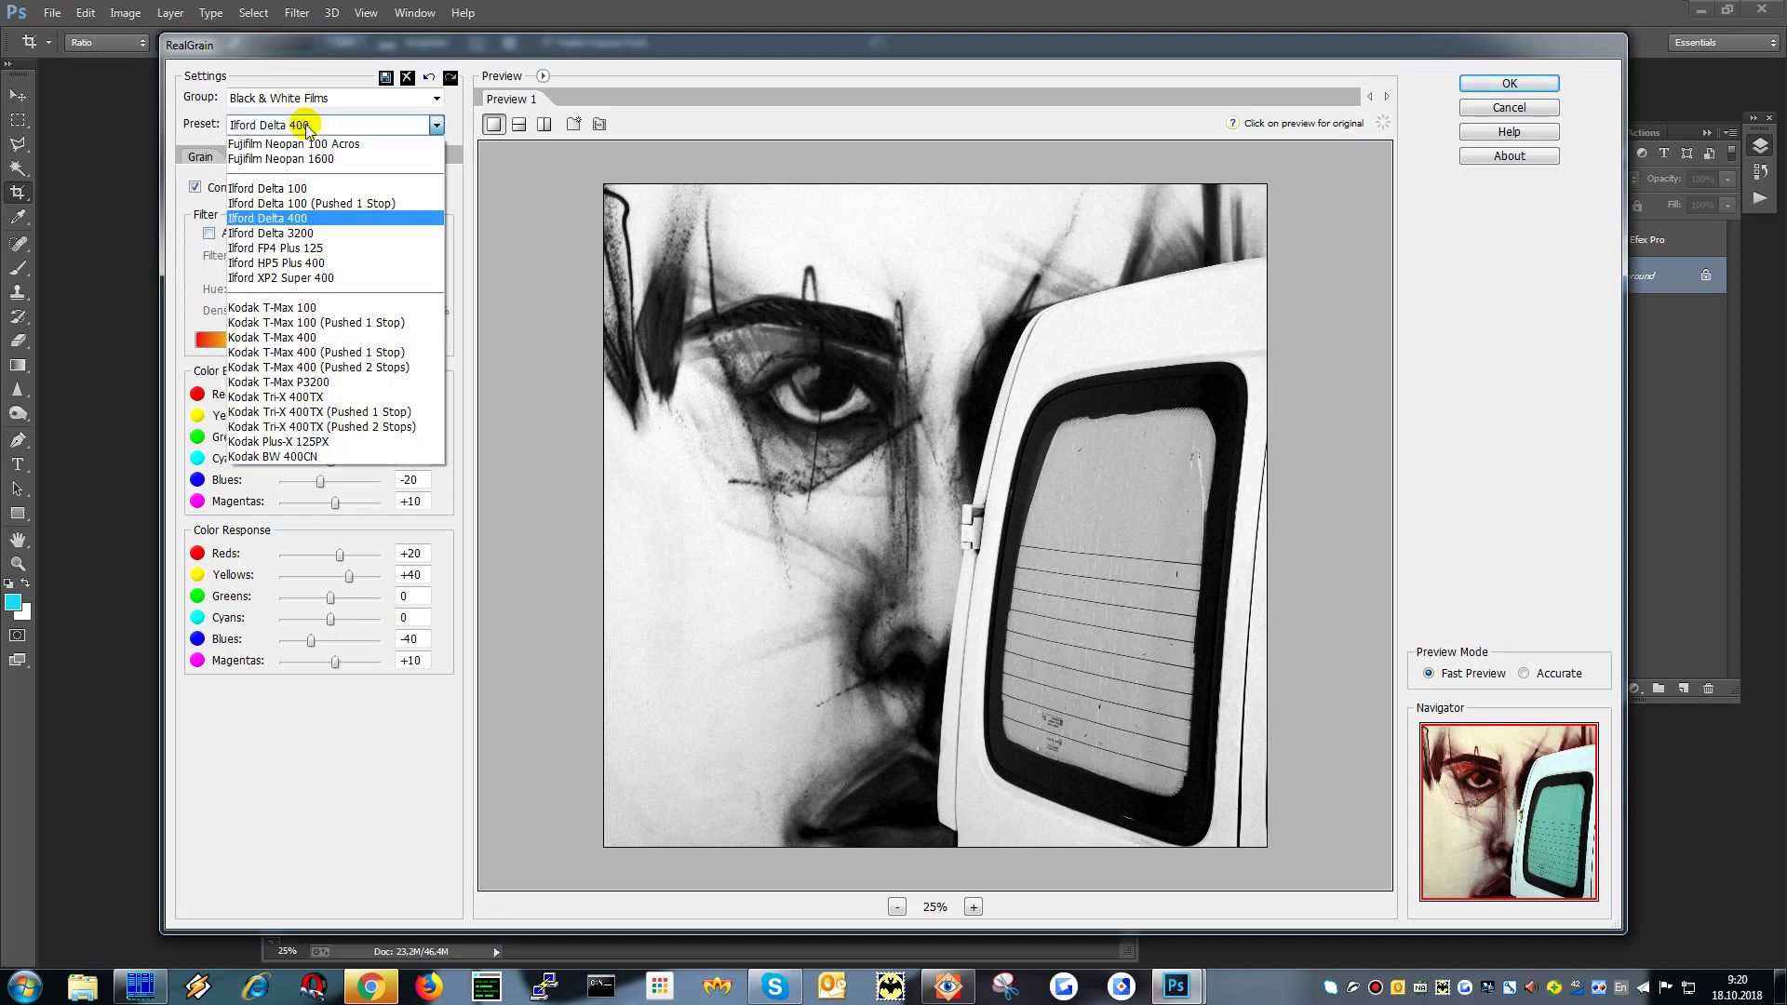
click(302, 221)
Step: Try the Sepia toner on the shadows, set the shadow toner to Silver, and apply the RealGrain filter
click(380, 156)
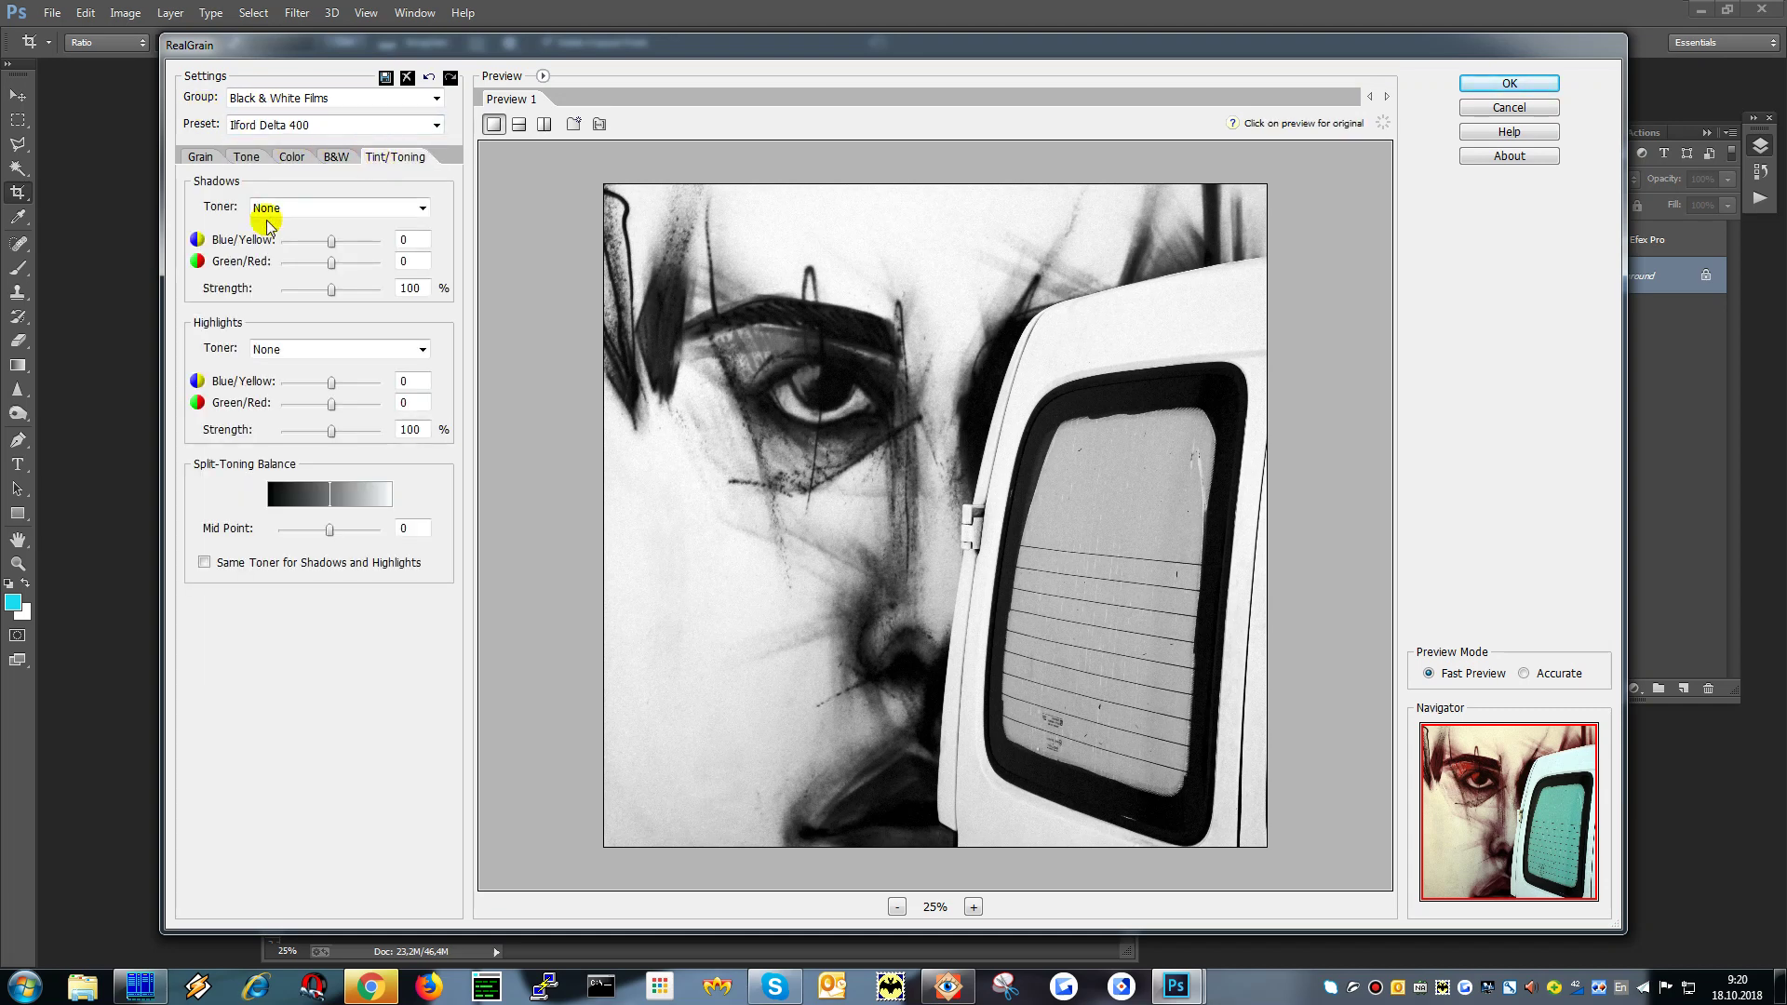
click(307, 208)
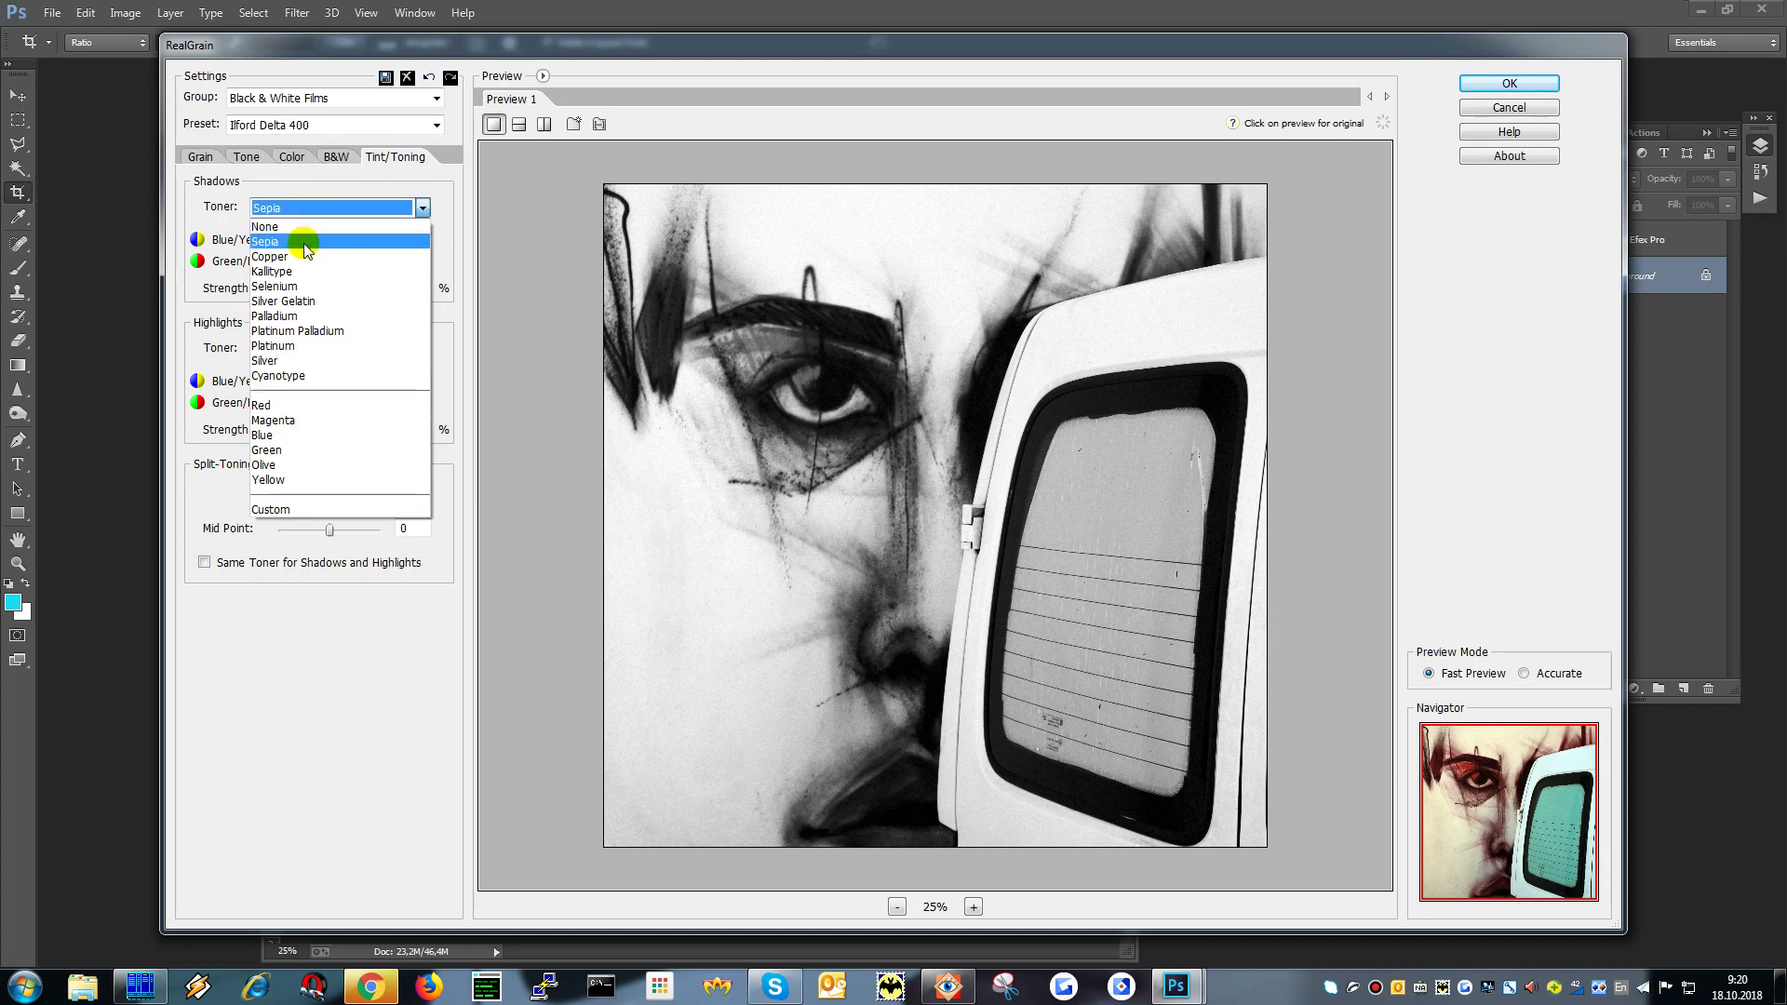
click(304, 237)
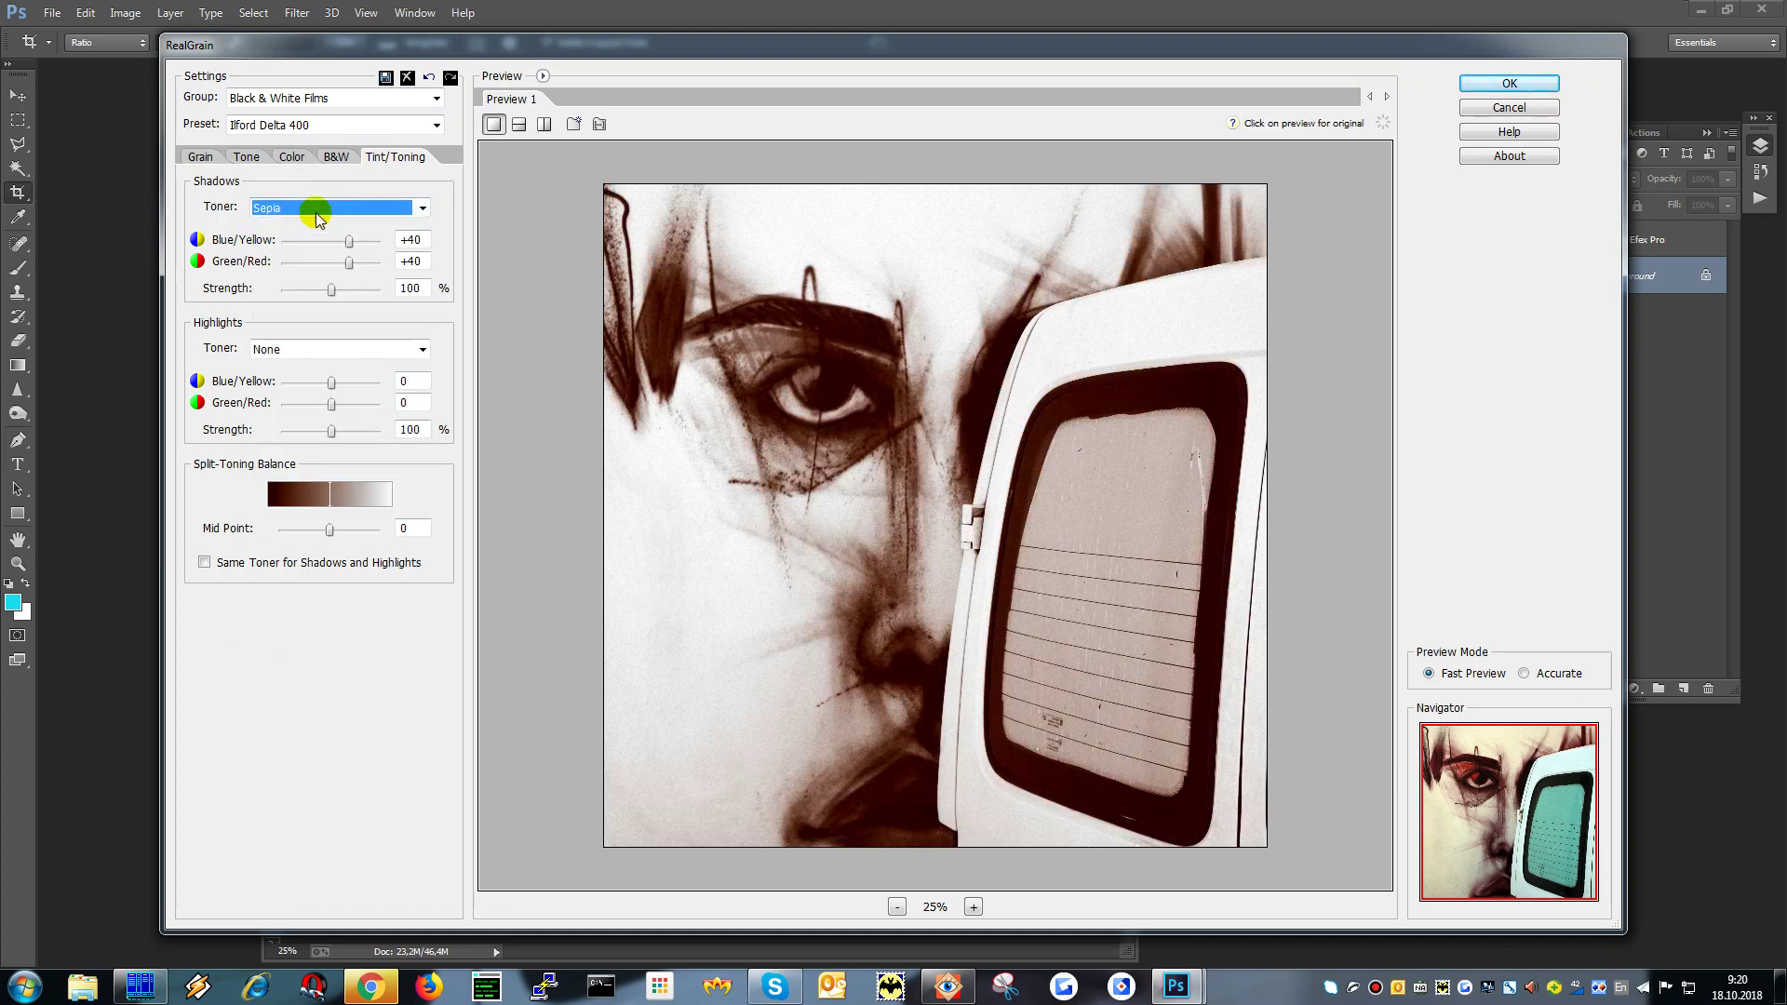
click(313, 209)
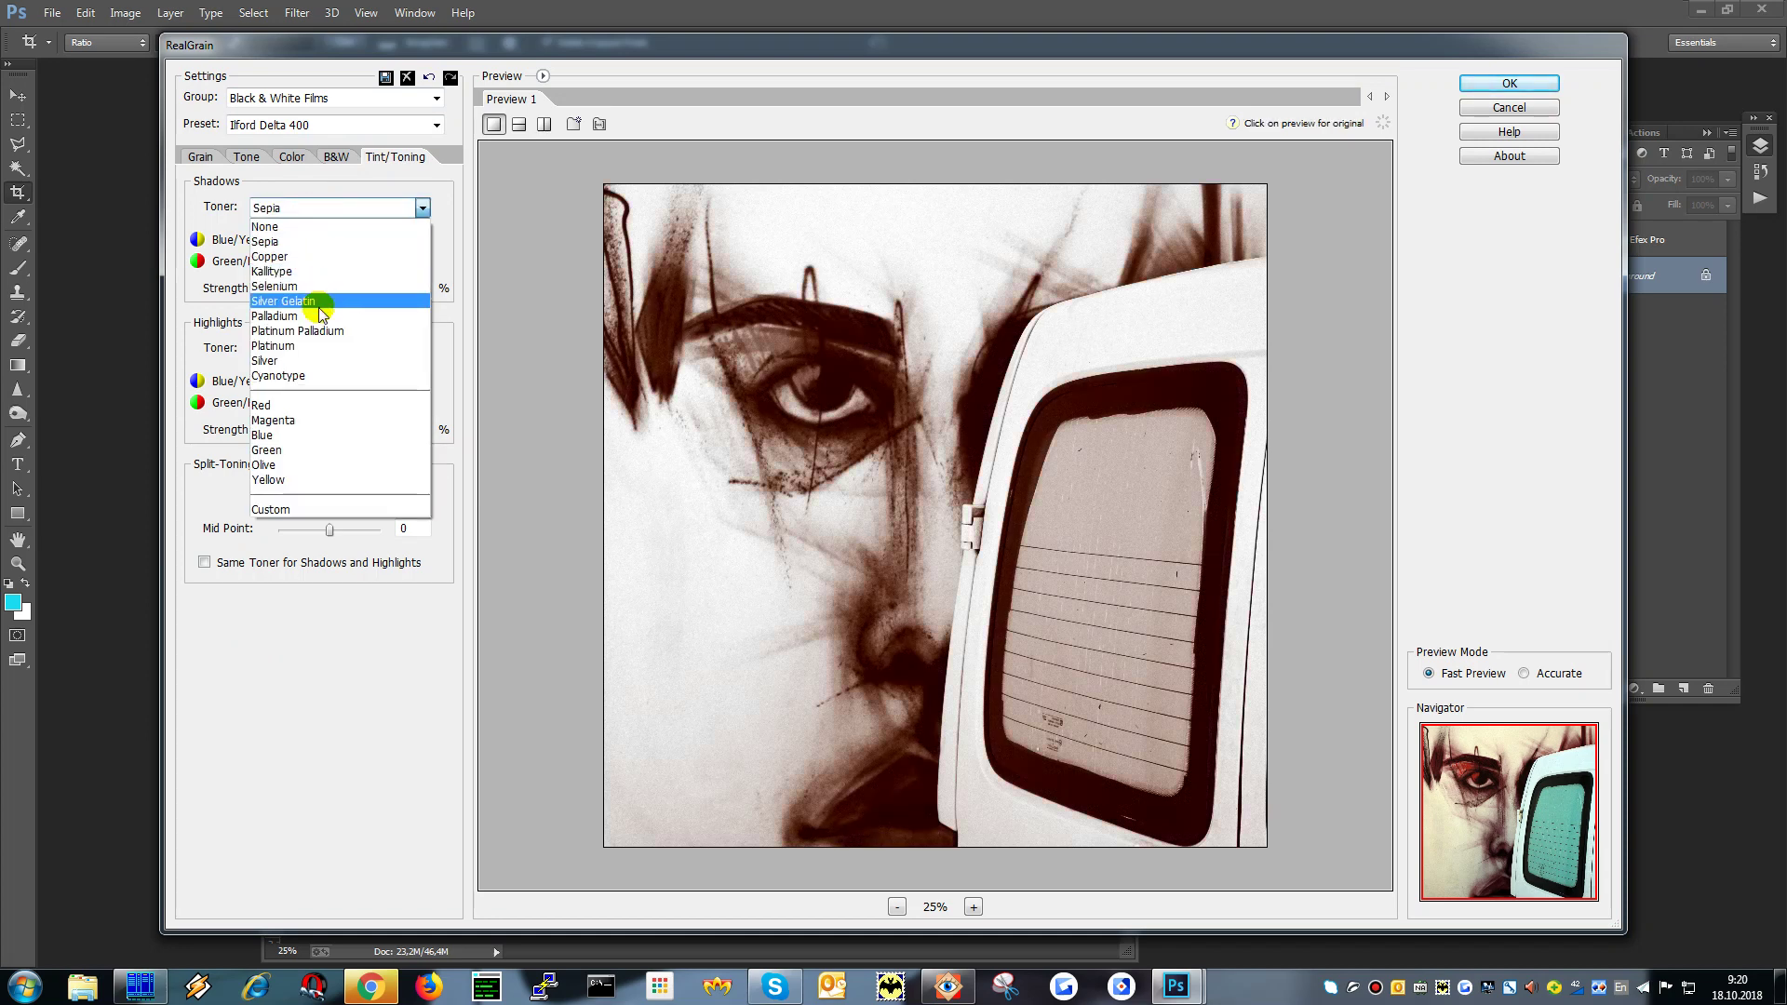
click(310, 362)
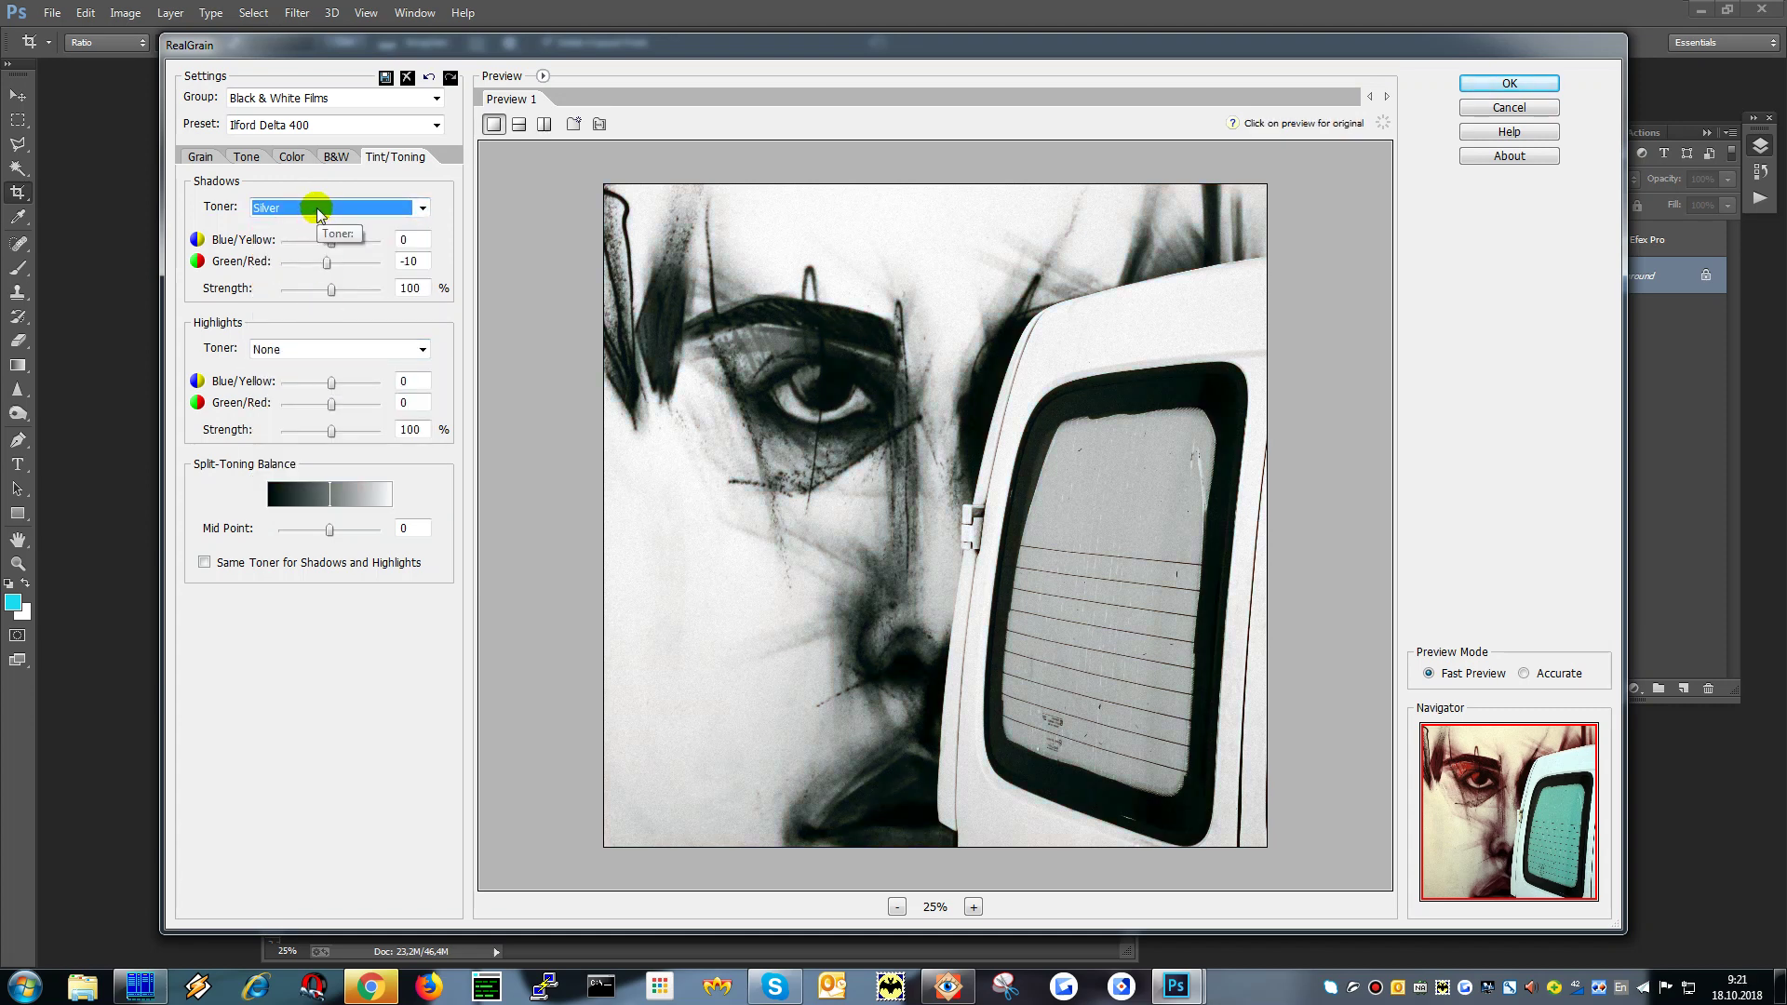
click(1509, 83)
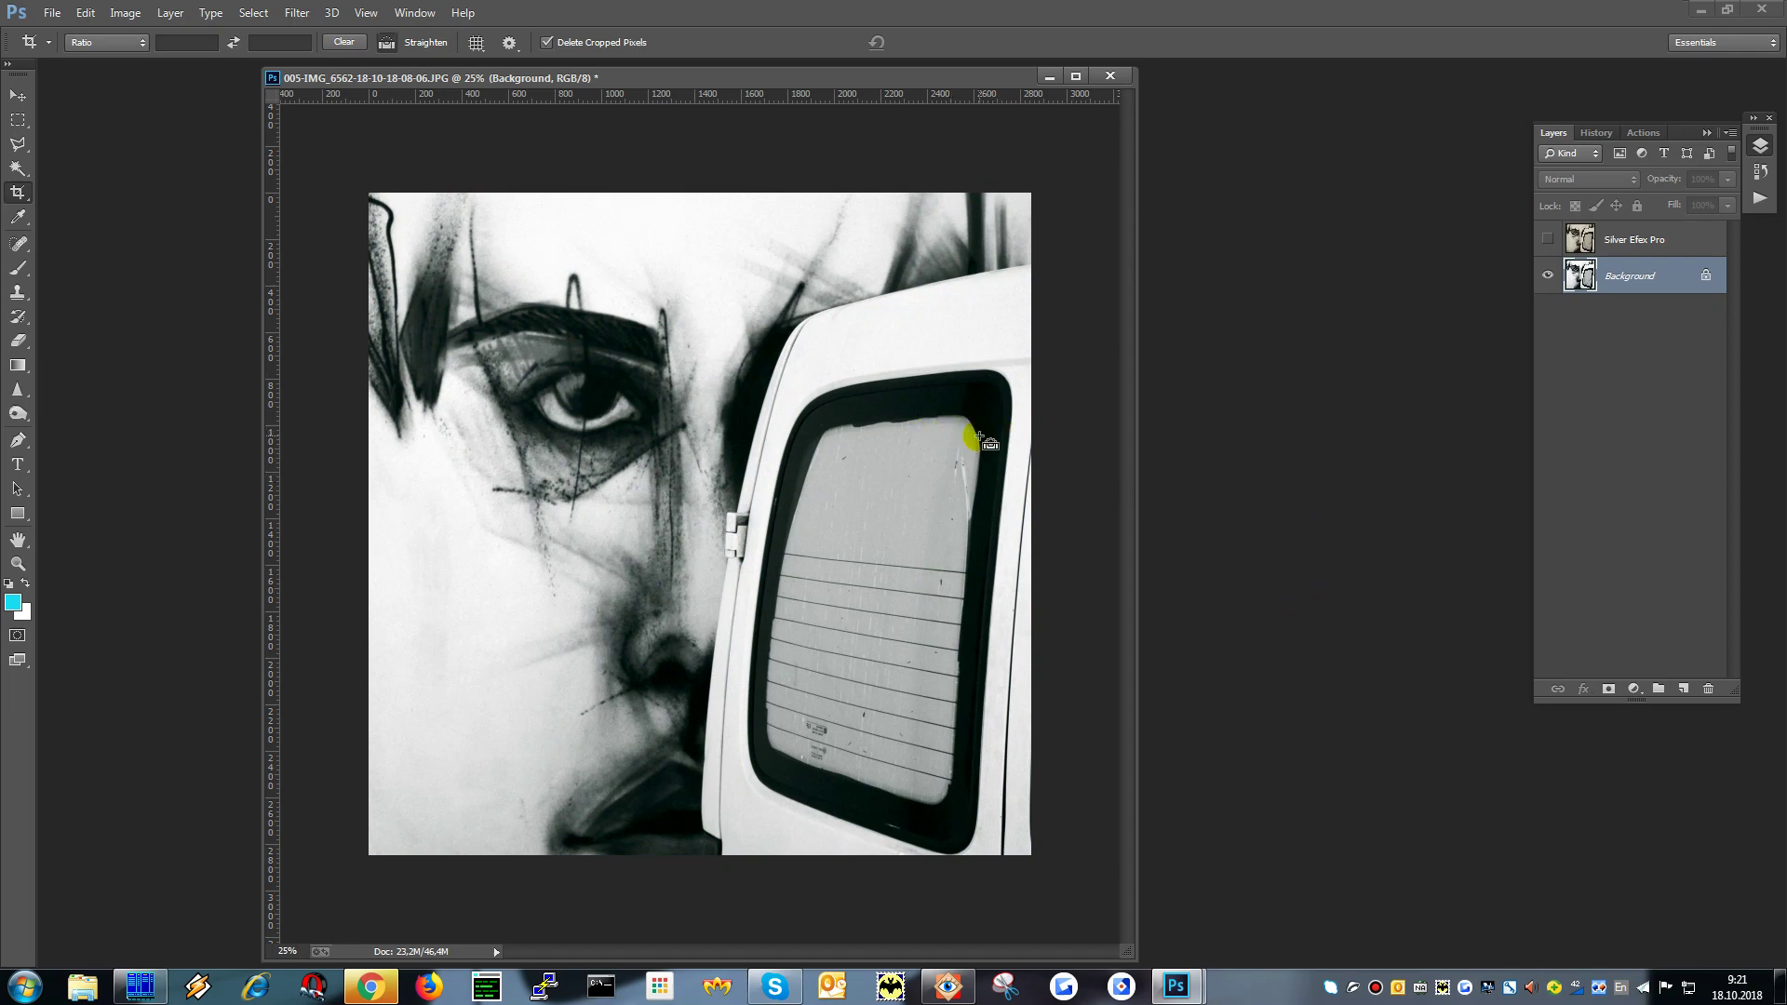
Step: Start saving the photo under a new name with JPEG as the file format
key(ctrl+shift+s)
click(307, 770)
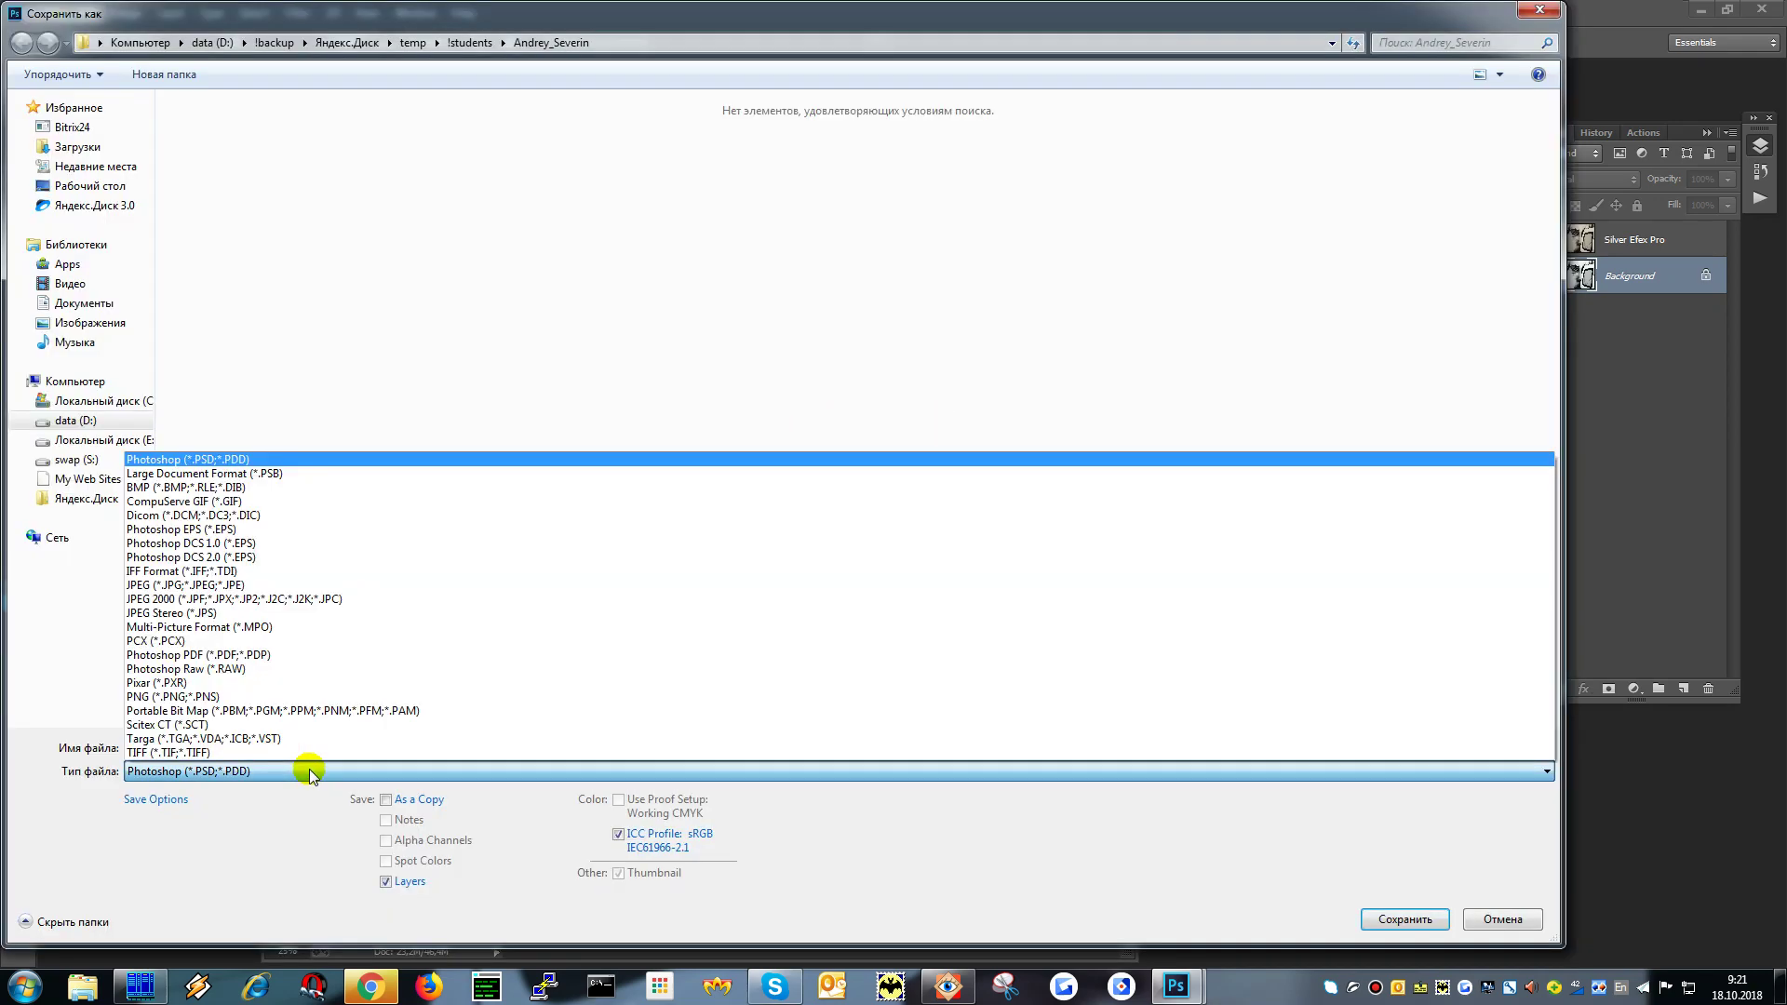
click(231, 586)
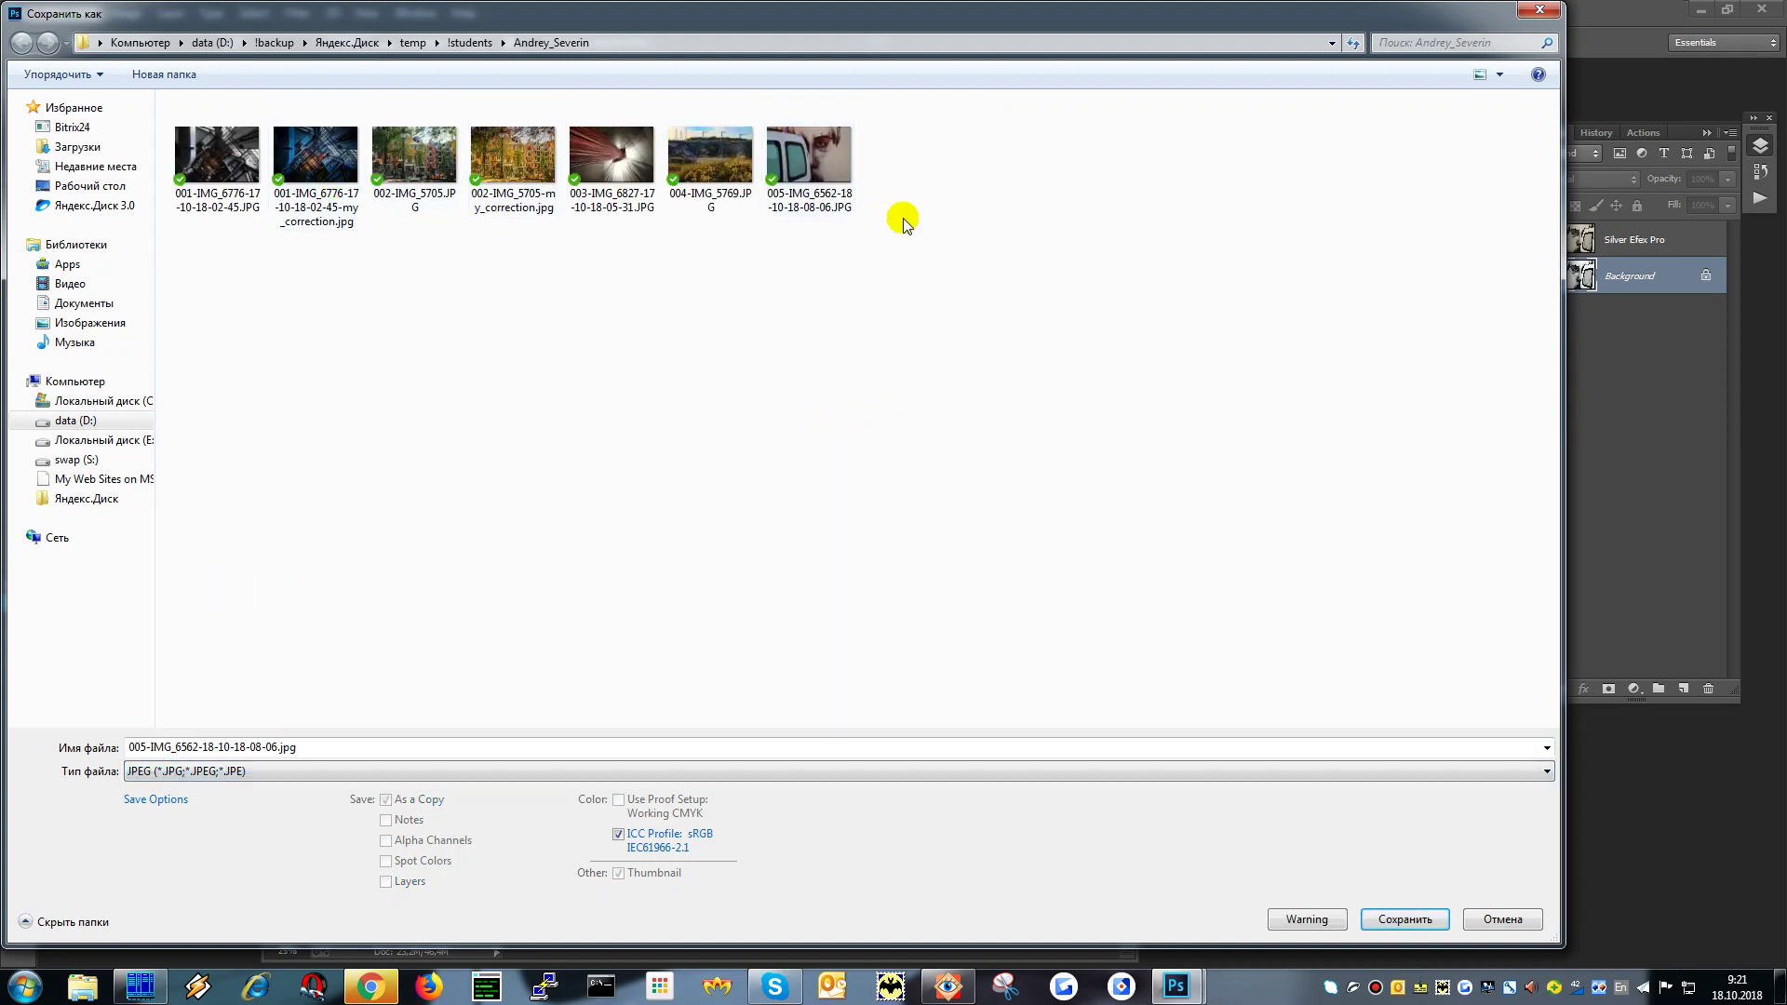
click(319, 752)
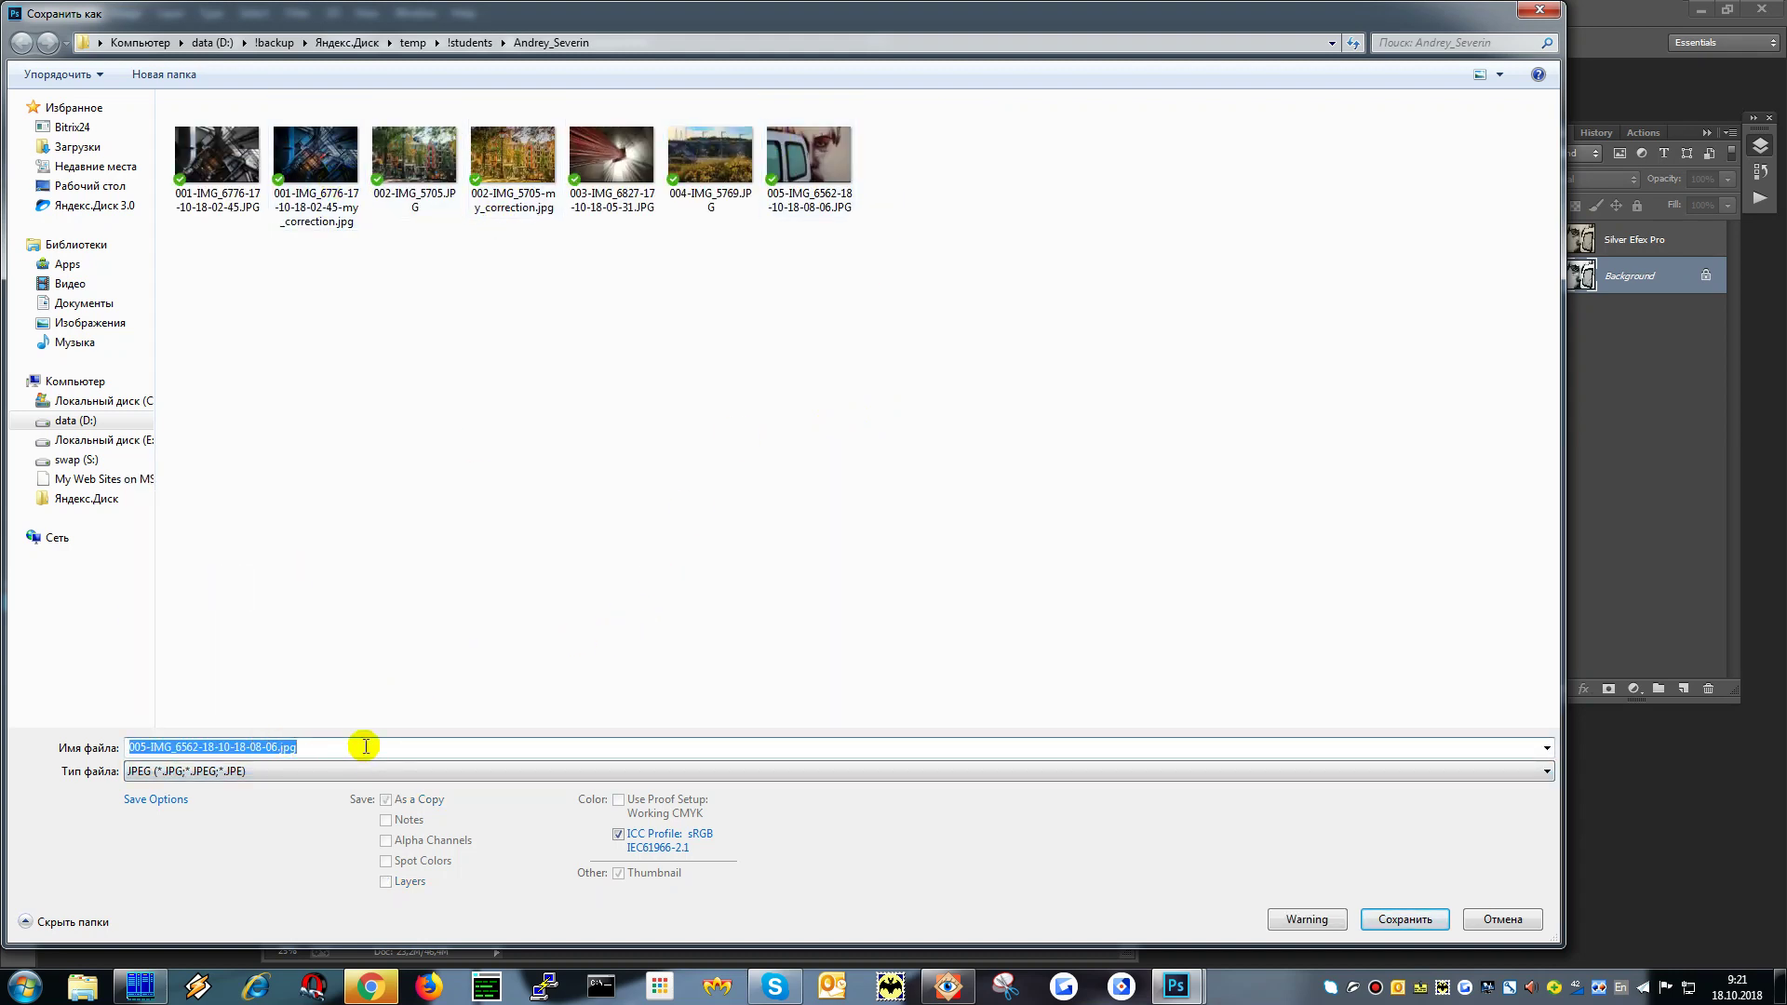
key(Home)
text(006-)
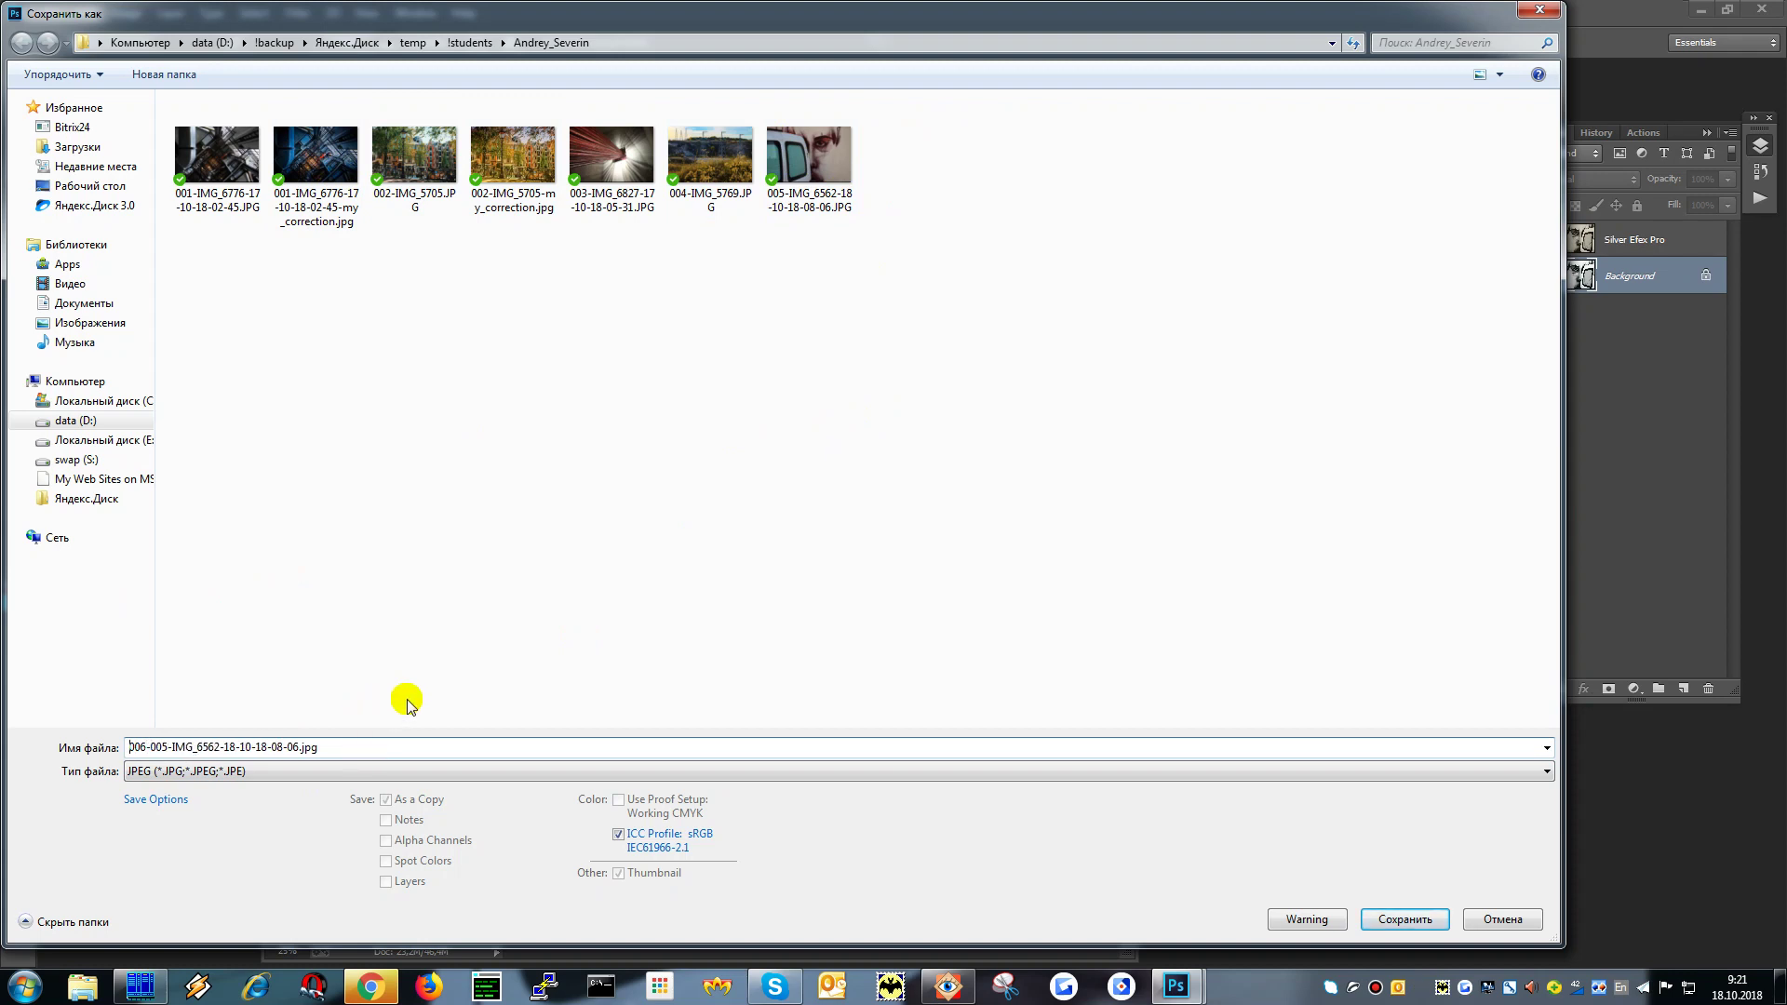
key(Delete)
key(Delete)
key(Delete)
key(BackSpace)
text(-my_correction)
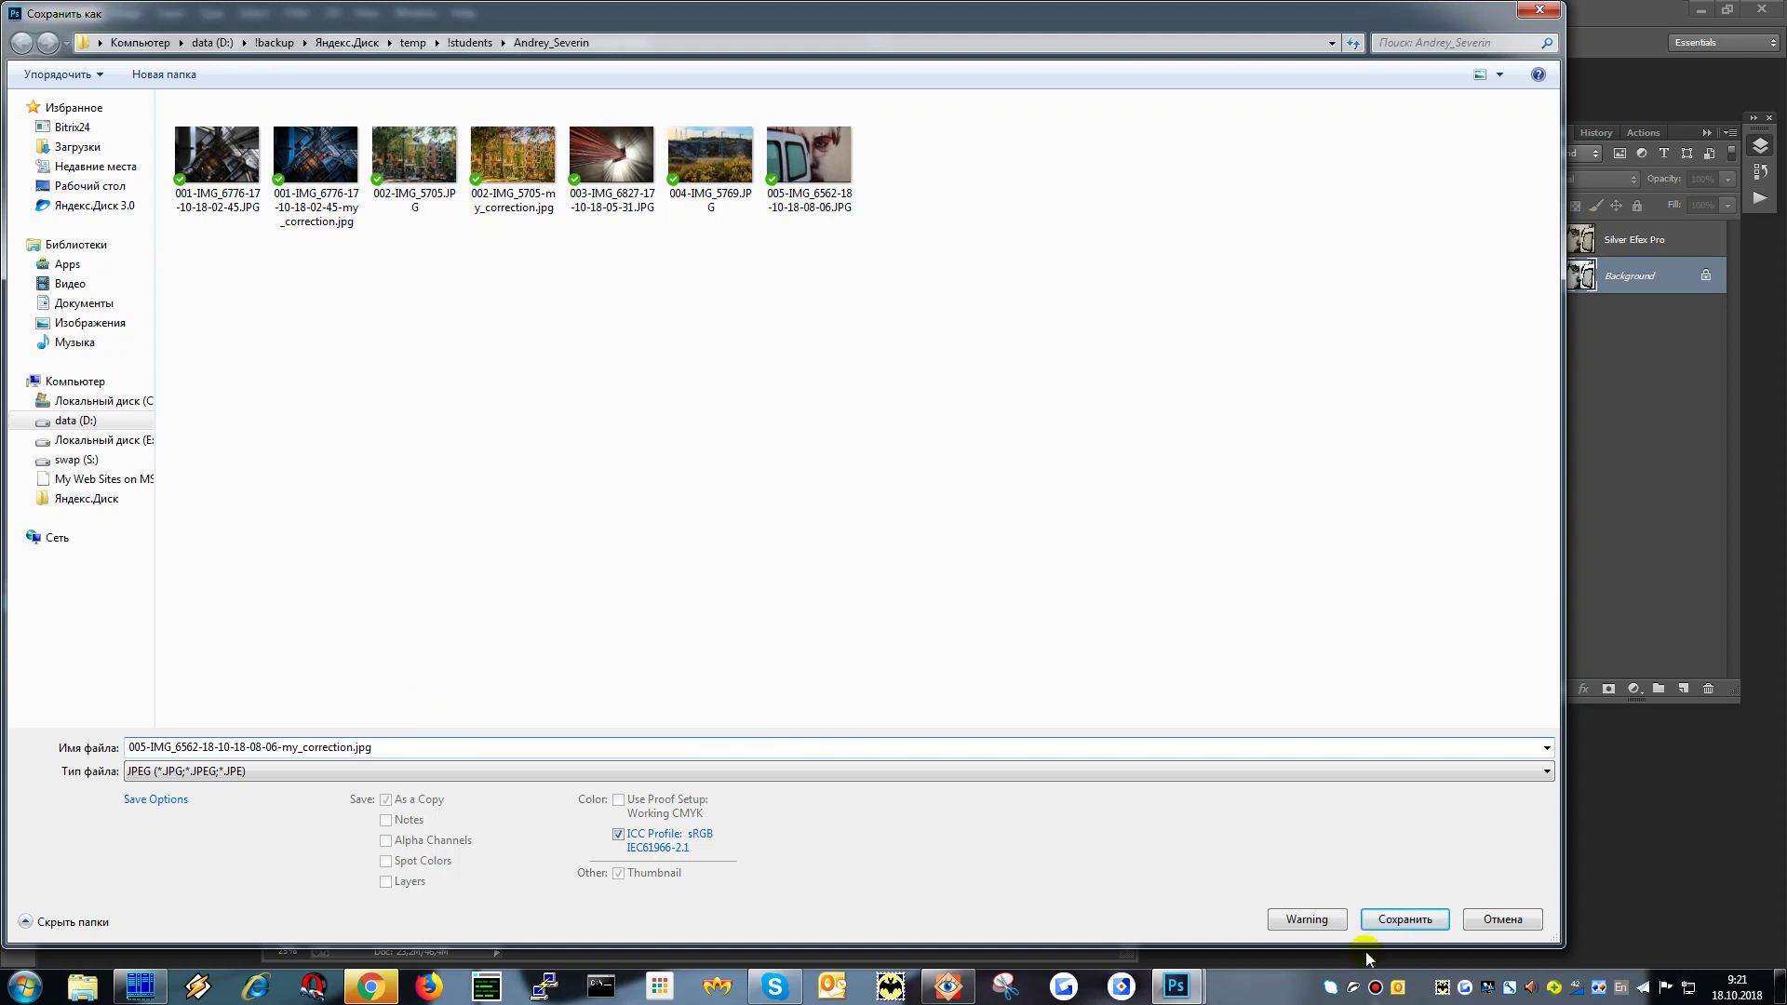
click(1396, 917)
click(568, 204)
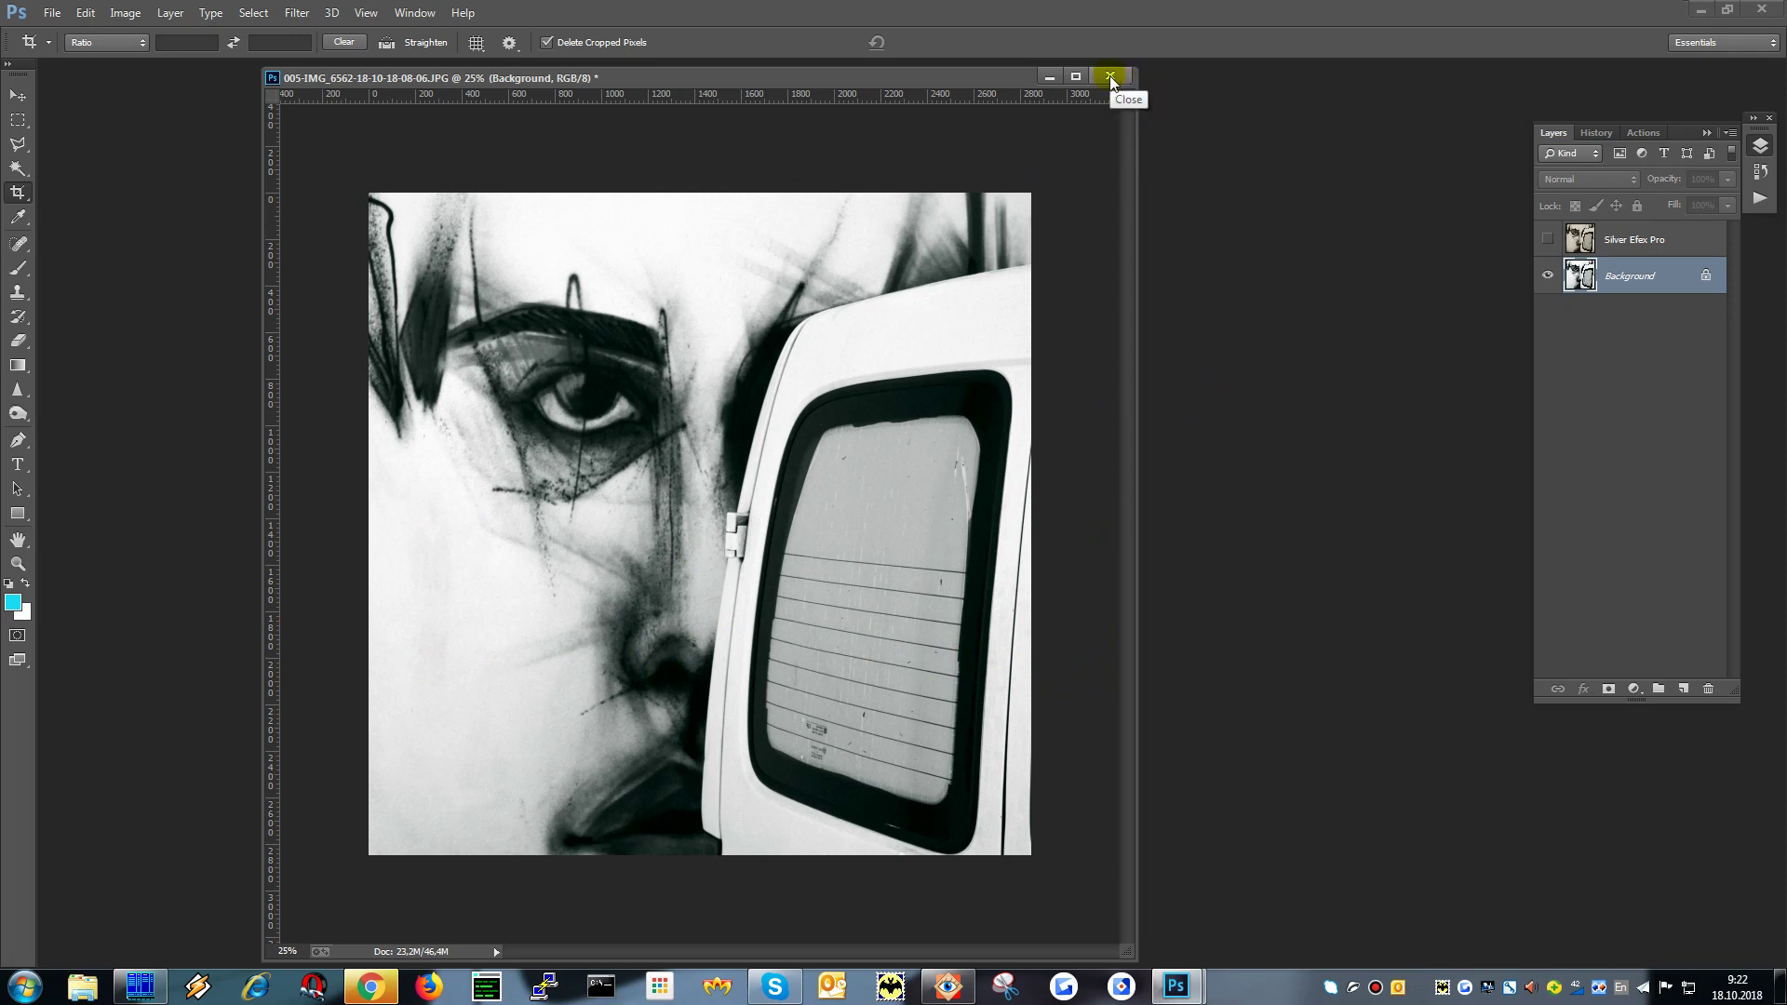
Step: Return the photo to its Open history state to view the uncropped colour original
click(1595, 132)
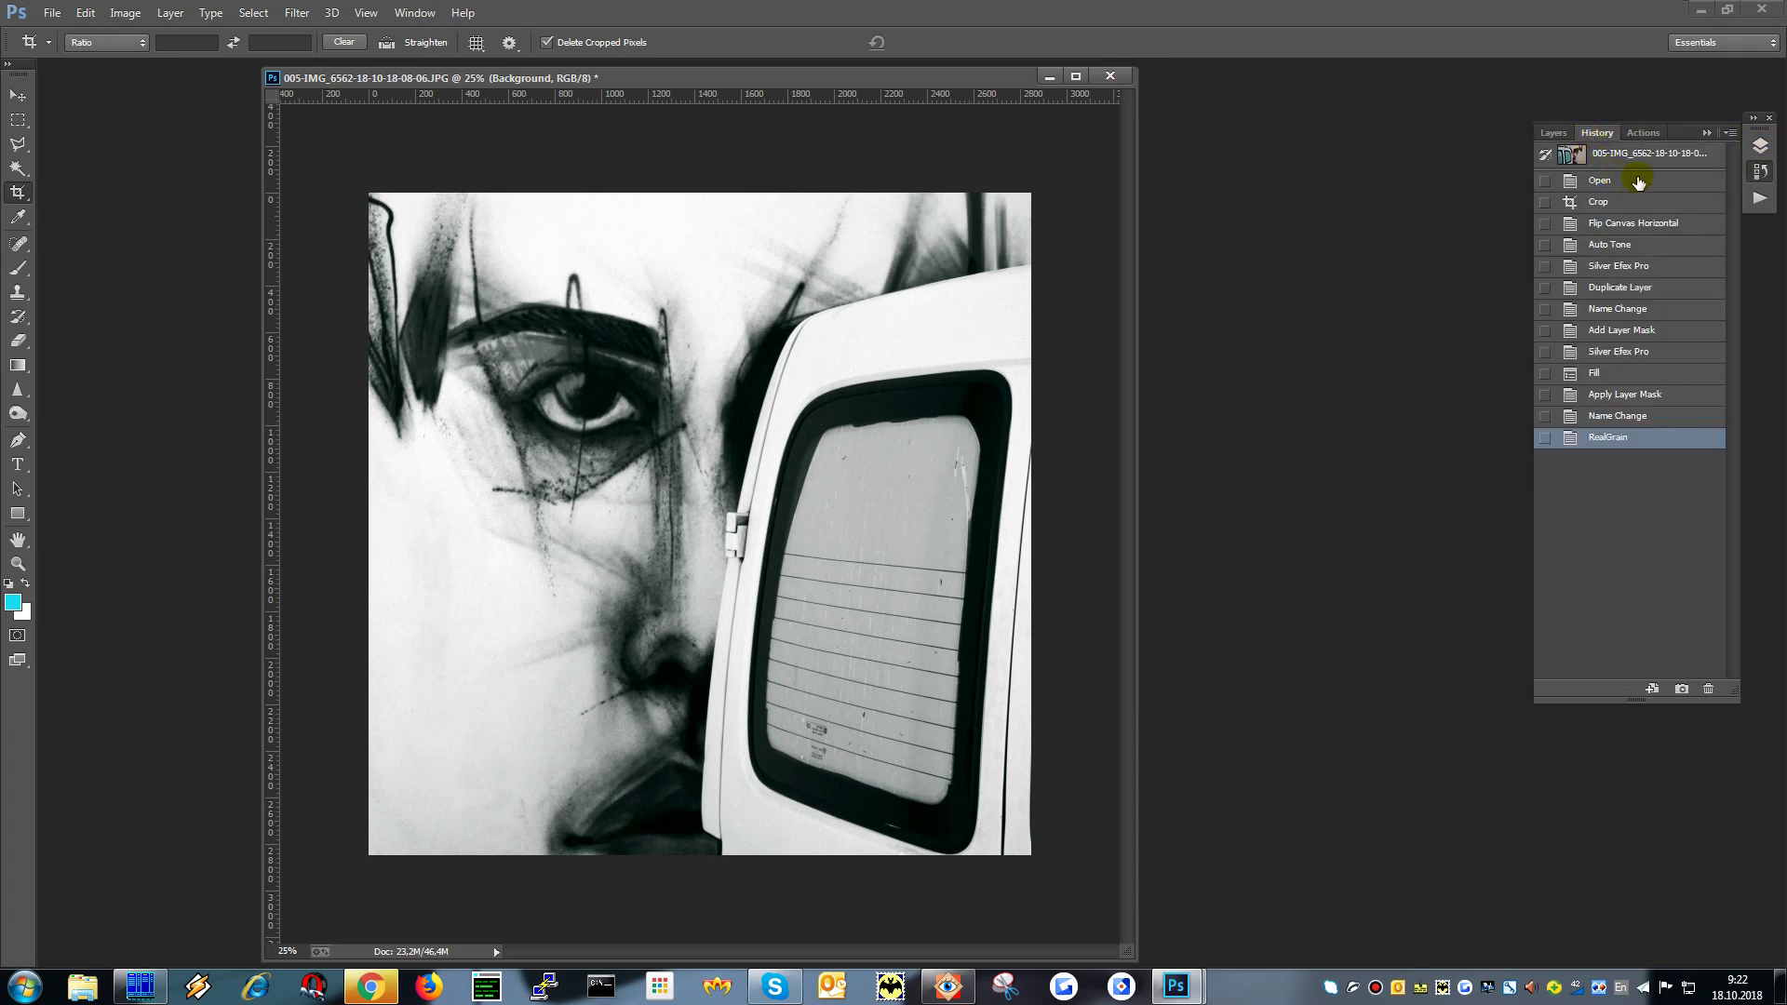
click(1639, 182)
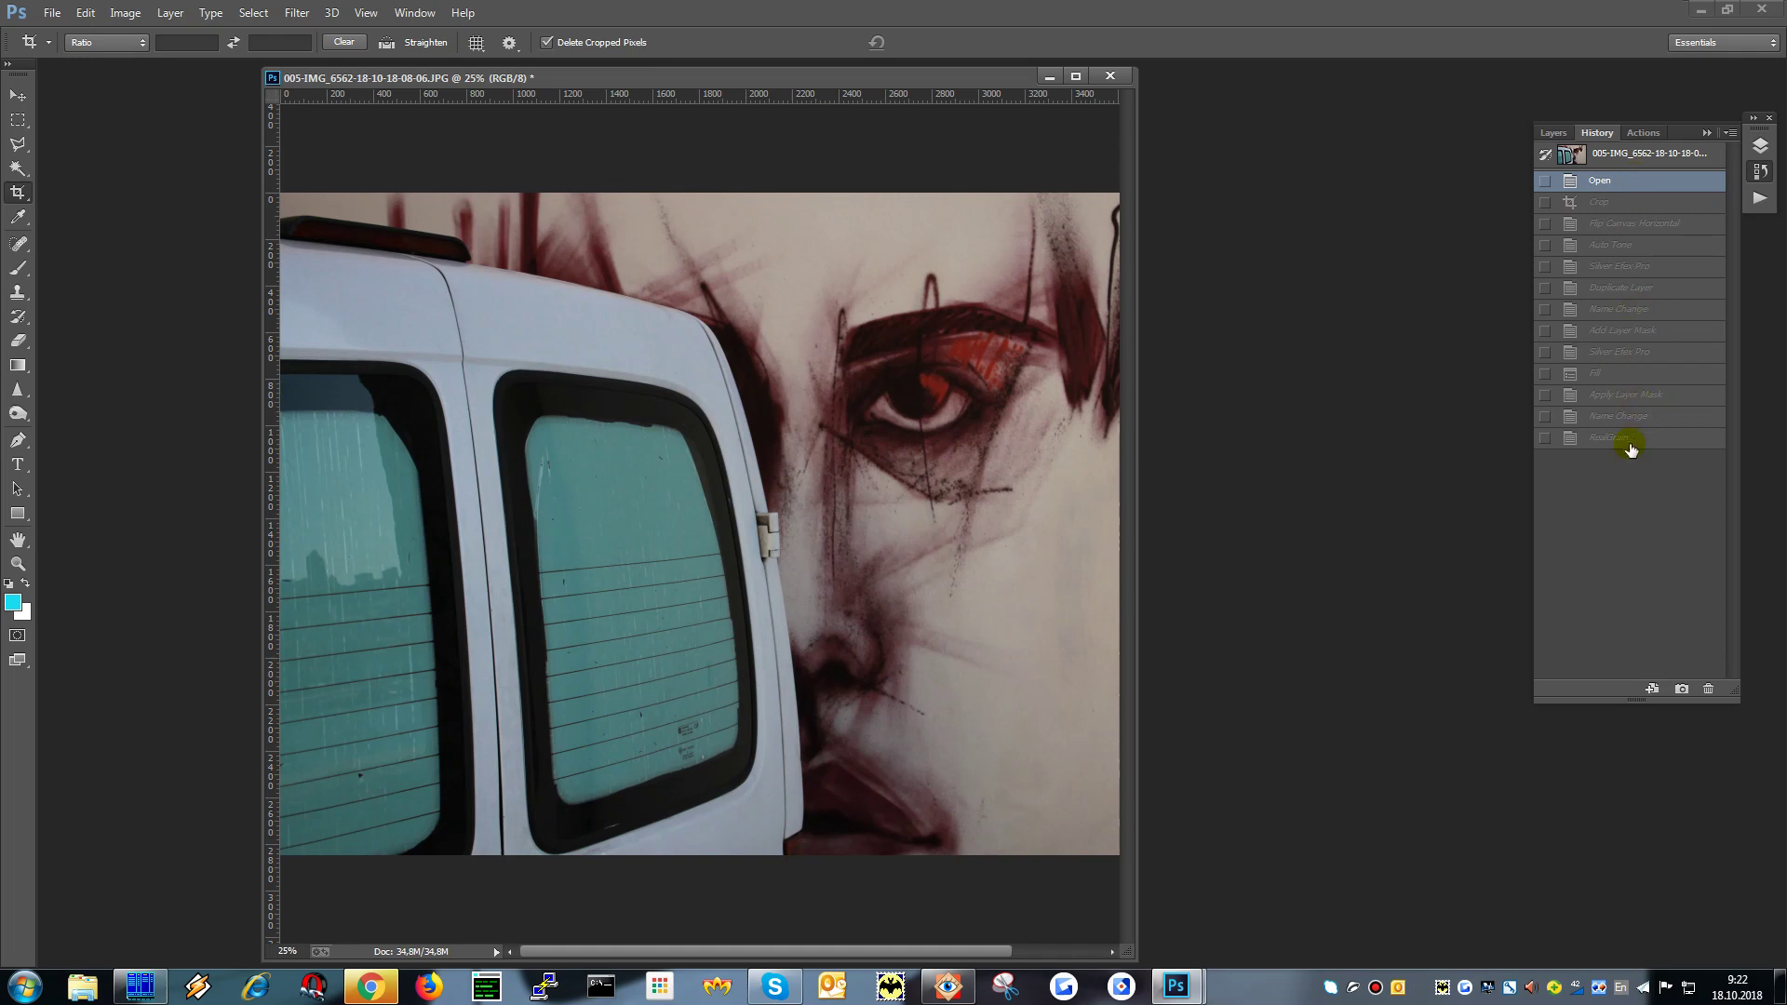